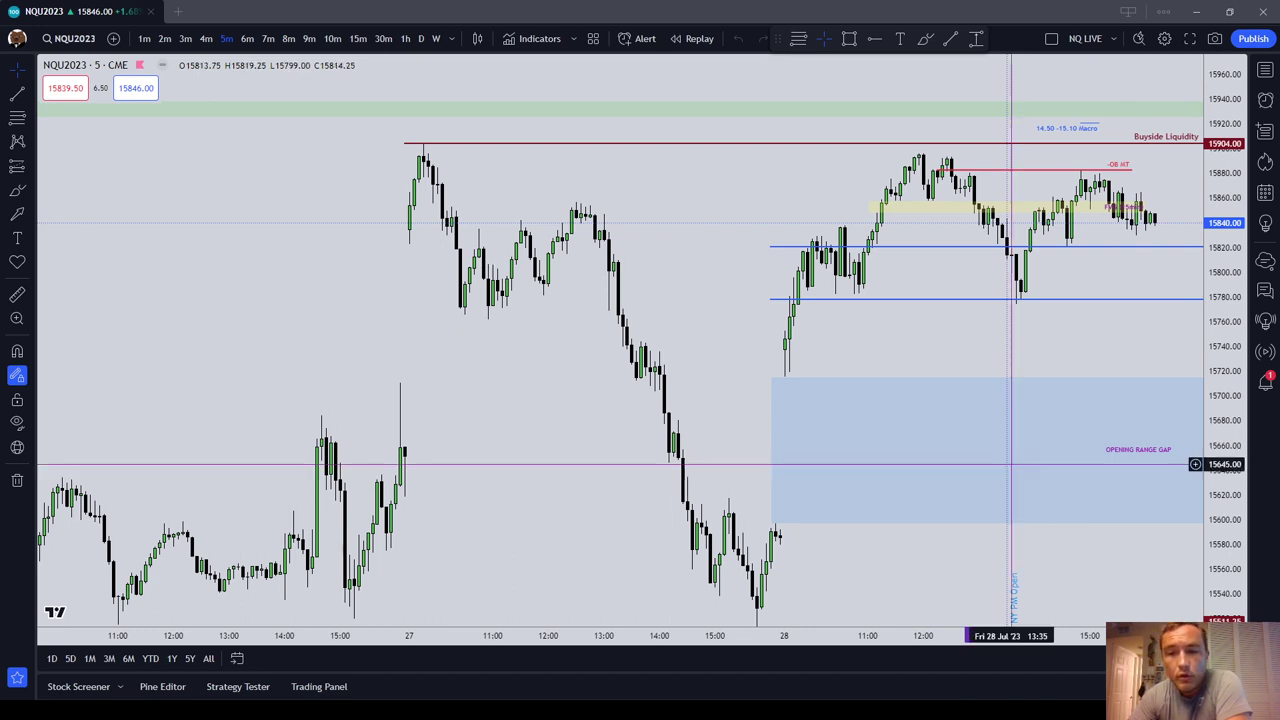
Open the DXY chart from the watchlist, set it to the weekly timeframe, and hide the watchlist again.
{"action": "left_click_drag", "start_coordinate": [1111, 369], "coordinate": [829, 390]}
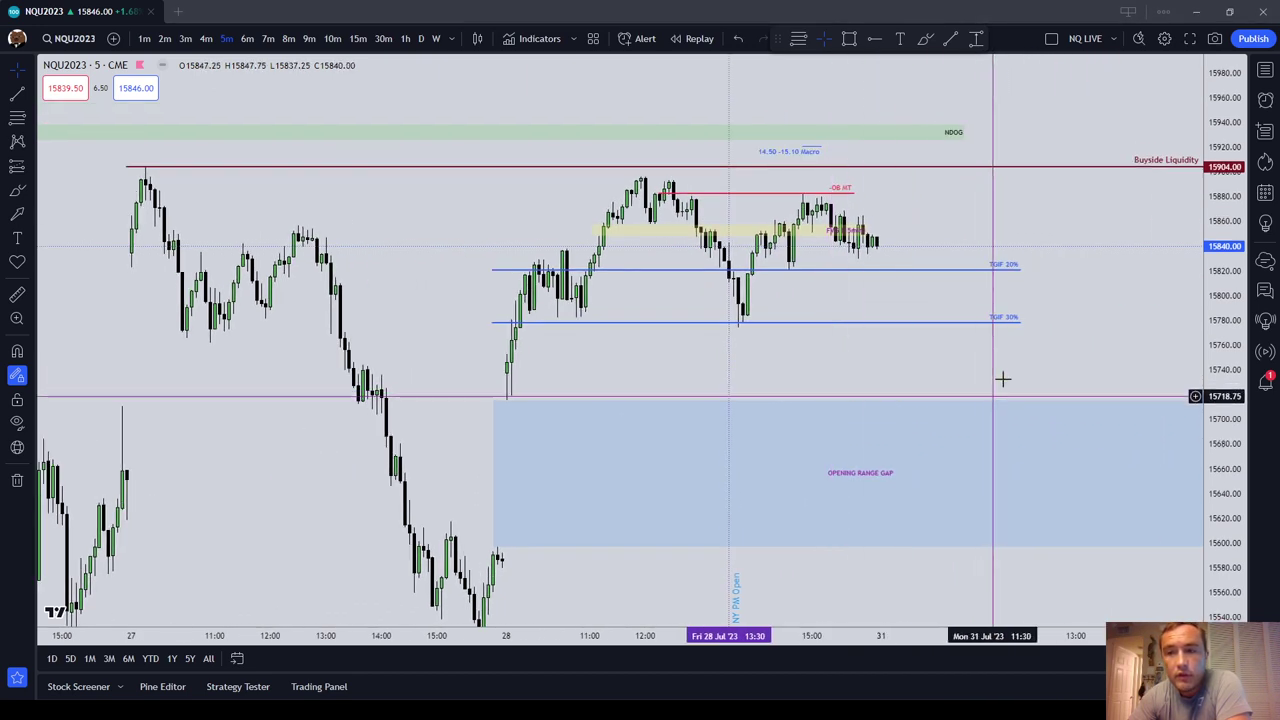
{"action": "left_click", "coordinate": [1265, 69]}
{"action": "left_click", "coordinate": [1154, 460]}
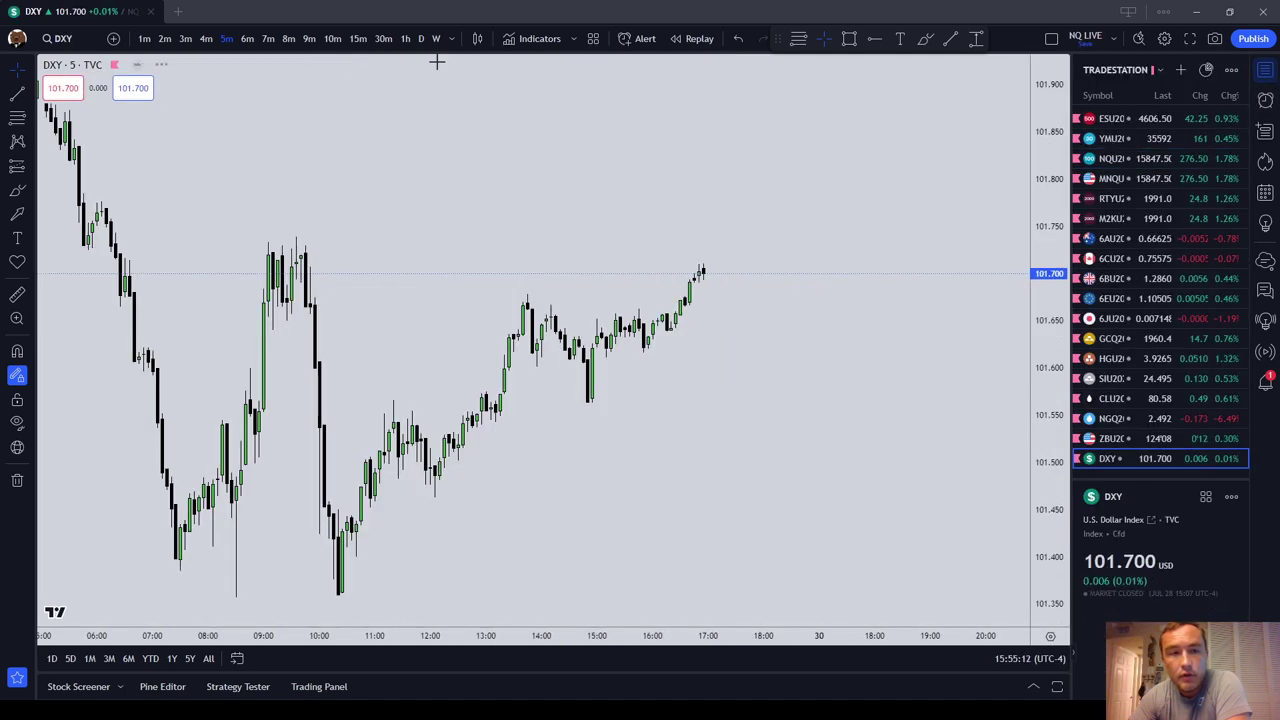
{"action": "left_click", "coordinate": [437, 39]}
{"action": "left_click", "coordinate": [1265, 69]}
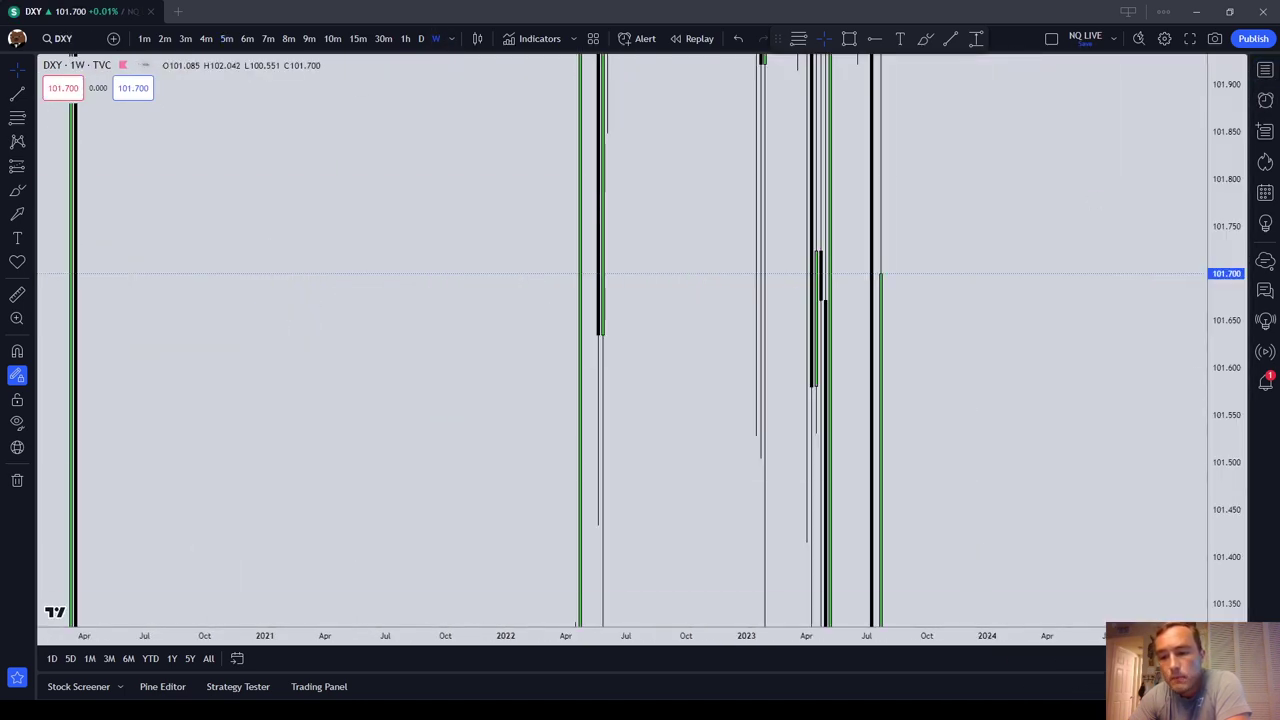
Auto-fit the price scale and remove all existing drawings from the weekly DXY chart.
{"action": "double_click", "coordinate": [1229, 502]}
{"action": "scroll", "coordinate": [907, 503], "scroll_direction": "up", "scroll_amount": 2}
{"action": "scroll", "coordinate": [836, 469], "scroll_direction": "down", "scroll_amount": 1}
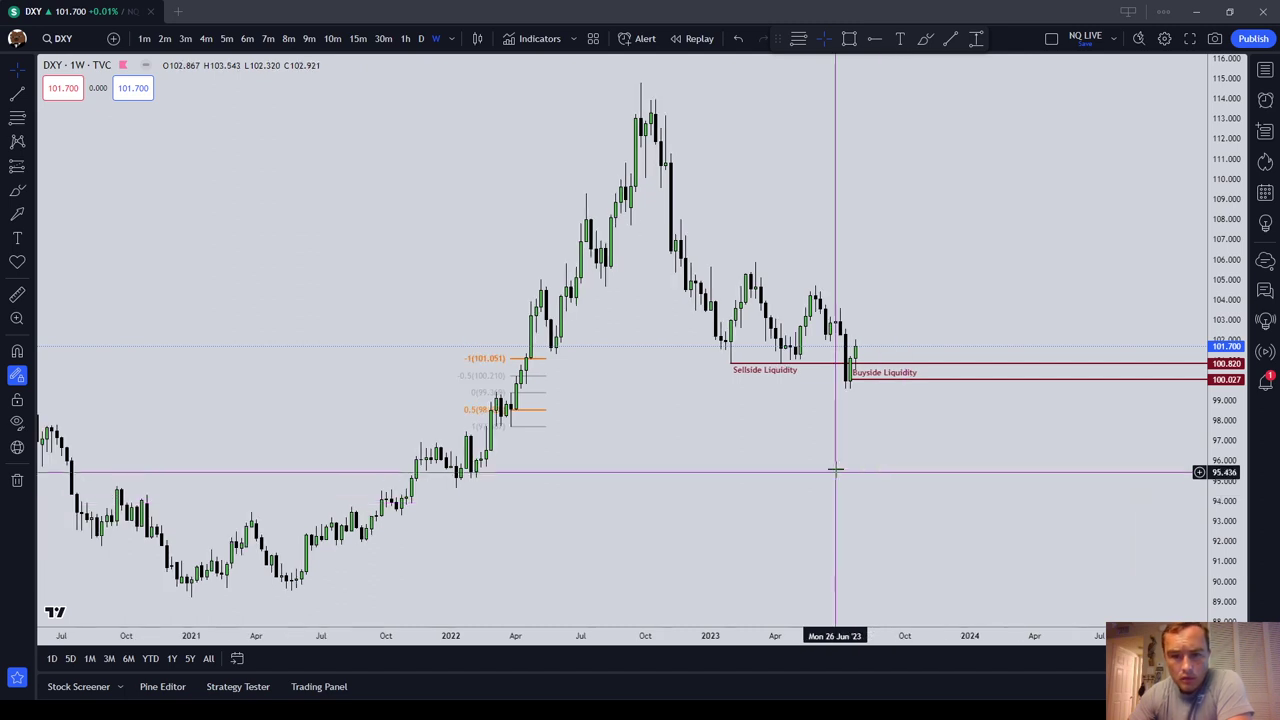
{"action": "right_click", "coordinate": [836, 470]}
{"action": "left_click", "coordinate": [905, 631]}
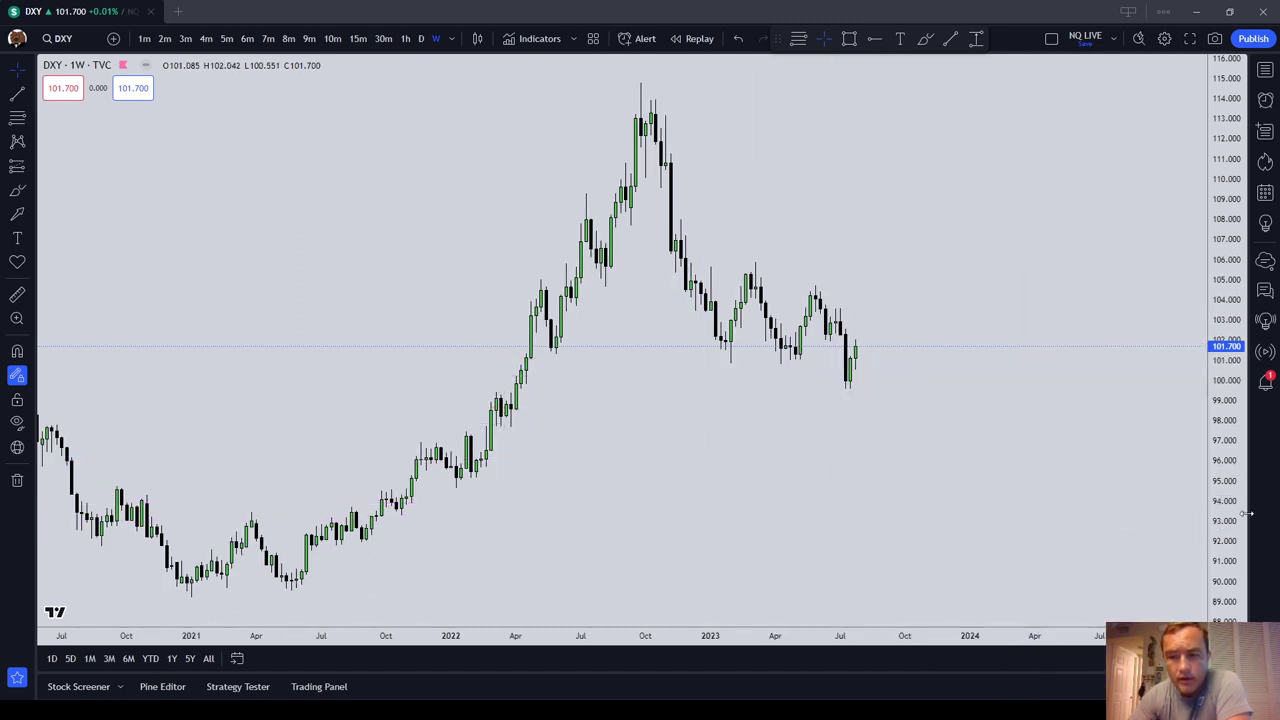
Turn on magnet snapping and place horizontal rays at 102.226 and 101.188 around the July 2023 weekly sell-off candle.
{"action": "left_click_drag", "start_coordinate": [1228, 497], "coordinate": [1215, 236]}
{"action": "scroll", "coordinate": [926, 317], "scroll_direction": "up", "scroll_amount": 2}
{"action": "left_click_drag", "start_coordinate": [857, 295], "coordinate": [926, 367]}
{"action": "scroll", "coordinate": [920, 362], "scroll_direction": "up", "scroll_amount": 1}
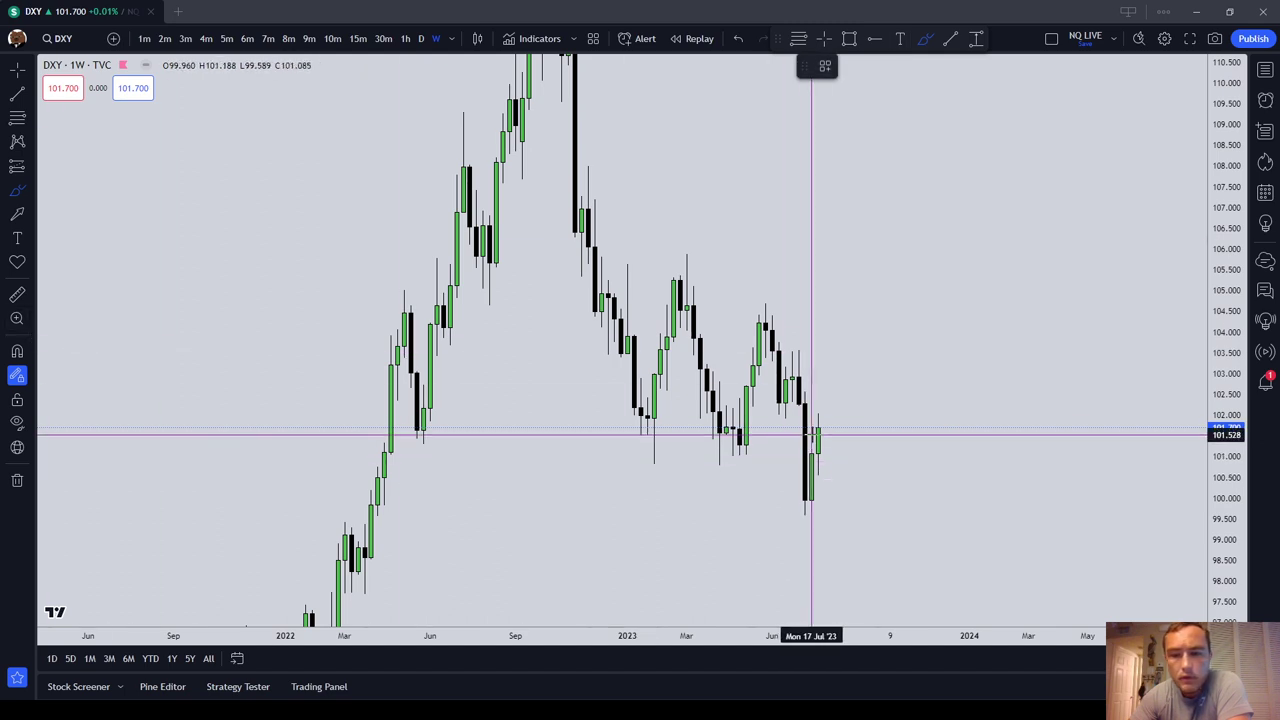
{"action": "left_click_drag", "start_coordinate": [828, 424], "coordinate": [805, 433]}
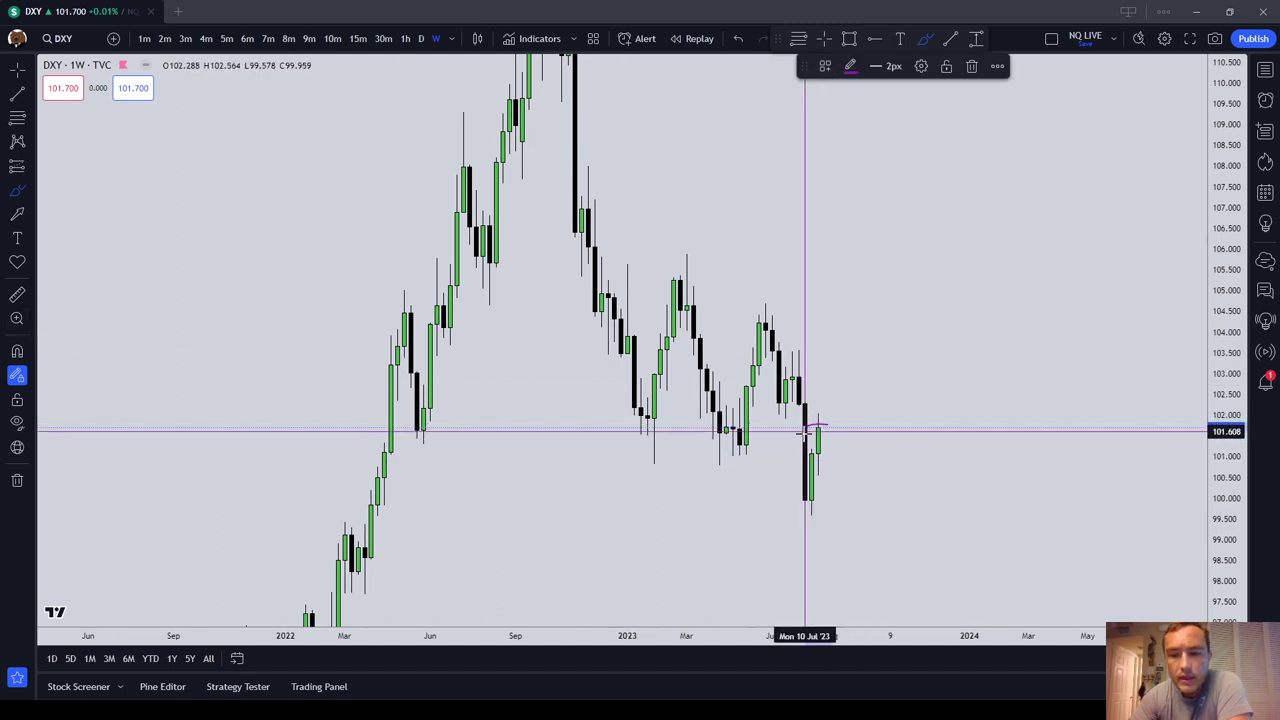
{"action": "left_click", "coordinate": [971, 65]}
{"action": "left_click", "coordinate": [17, 351]}
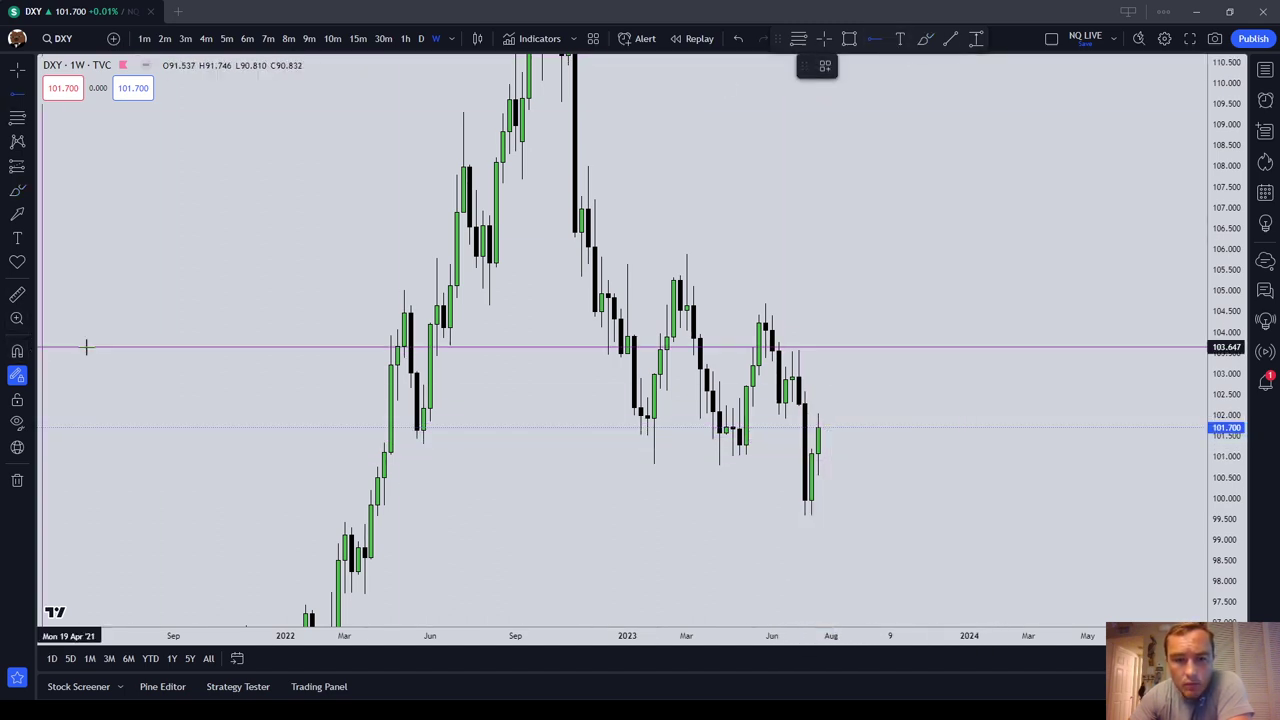
{"action": "left_click", "coordinate": [800, 406]}
{"action": "left_click", "coordinate": [817, 448]}
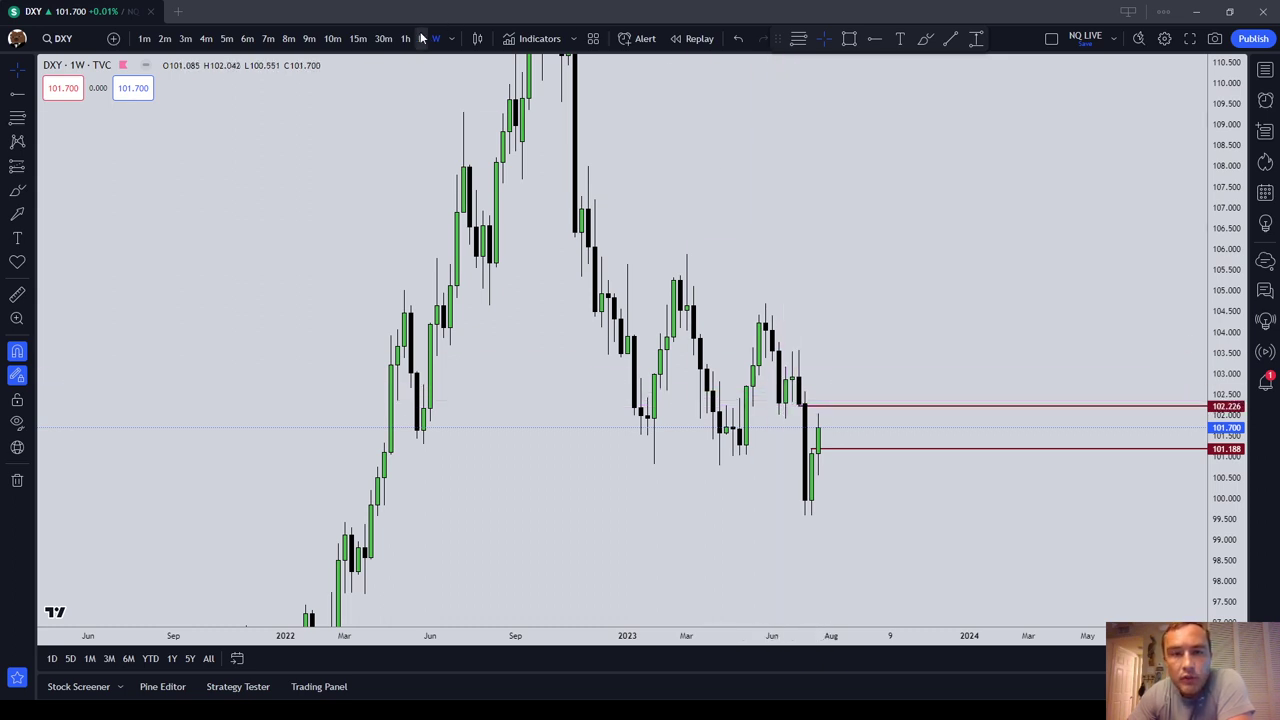
Circle the 102.226 ray just above the latest weekly candle with the Brush.
{"action": "left_click", "coordinate": [17, 196]}
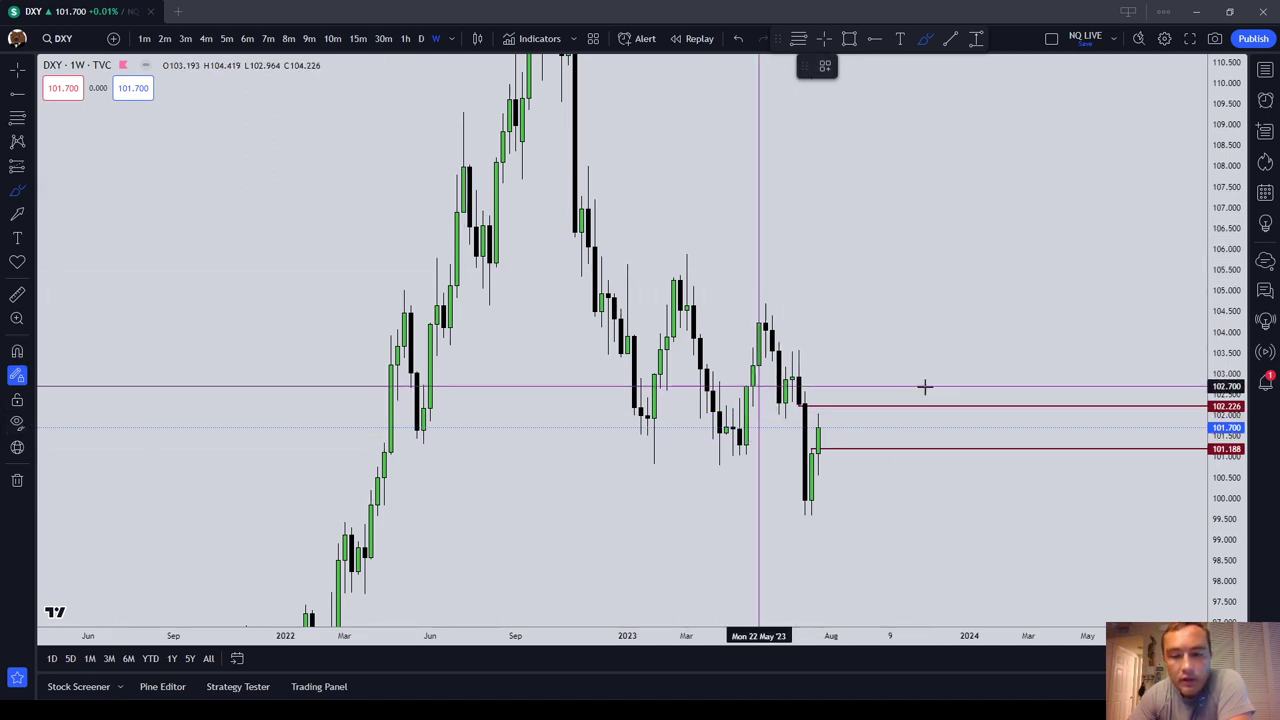
{"action": "mouse_move", "coordinate": [832, 404]}
{"action": "left_mouse_down"}
{"action": "mouse_move", "coordinate": [819, 410]}
{"action": "mouse_move", "coordinate": [843, 411]}
{"action": "mouse_move", "coordinate": [831, 403]}
{"action": "left_mouse_up"}
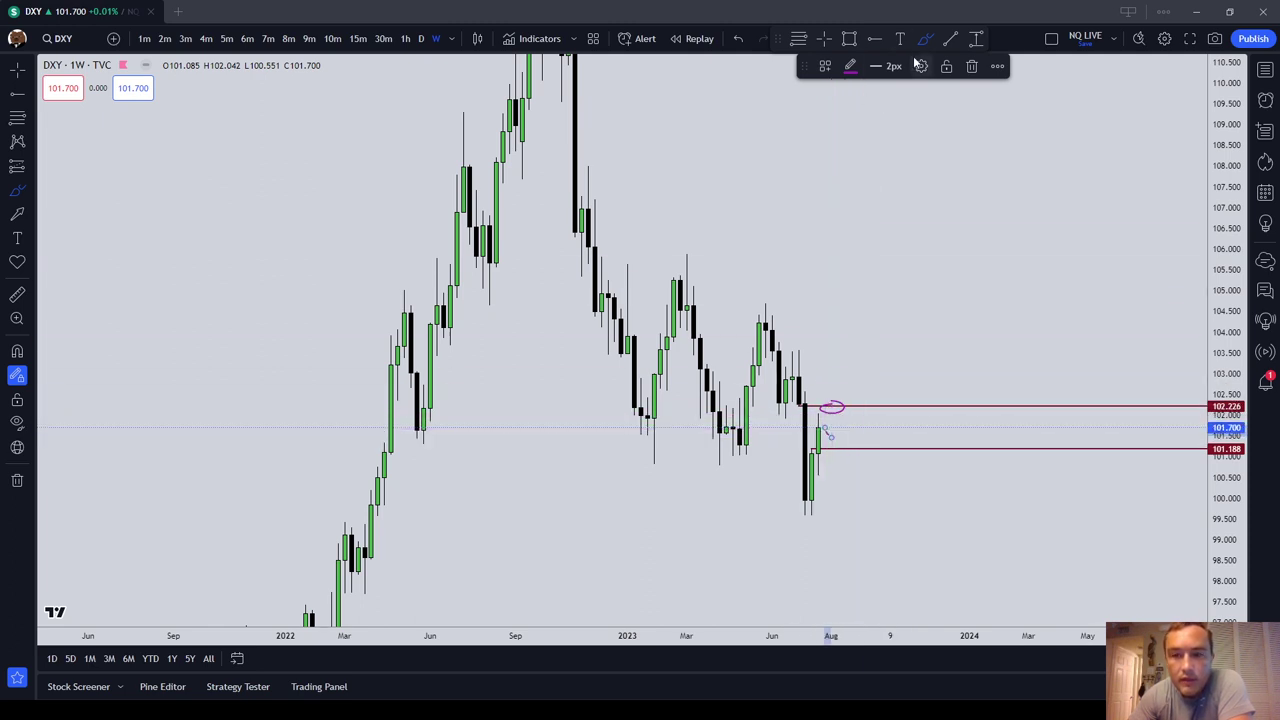
{"action": "left_click", "coordinate": [972, 65]}
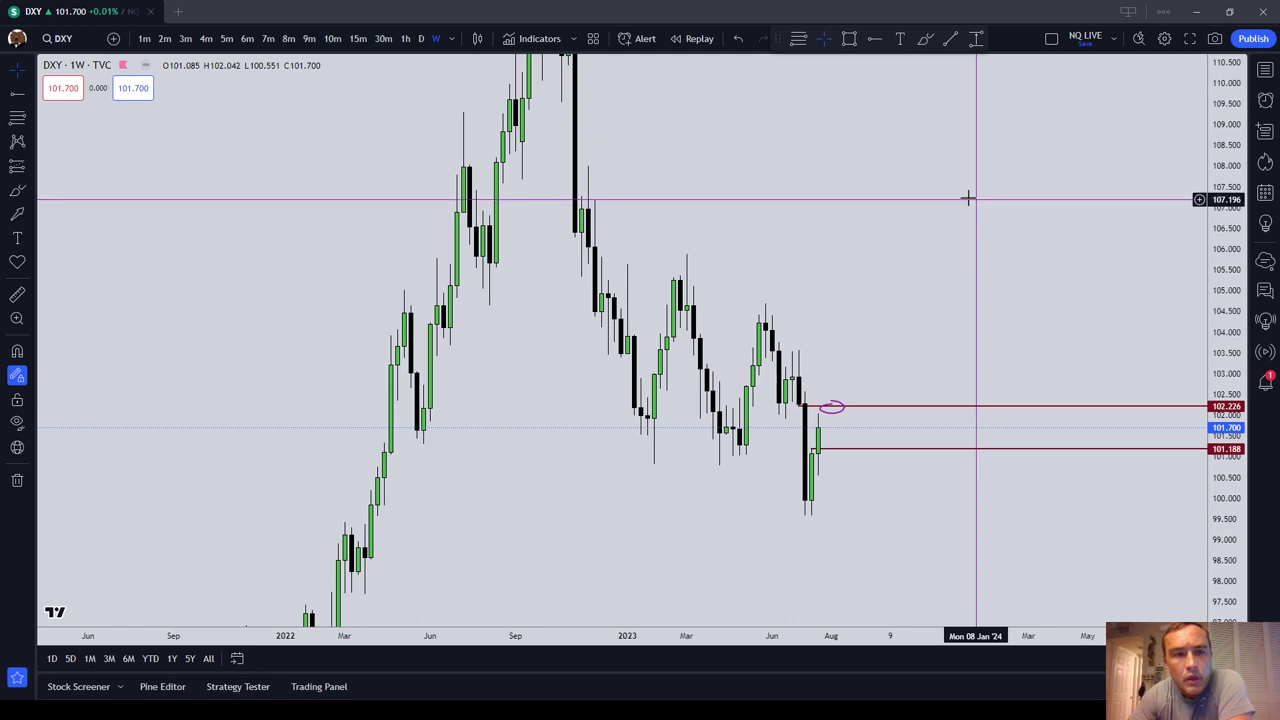
On the daily timeframe, draw a rectangle from 102.918 to 102.564, starting 6 July 2023, and label it "FVG (1D)".
{"action": "left_click", "coordinate": [419, 38]}
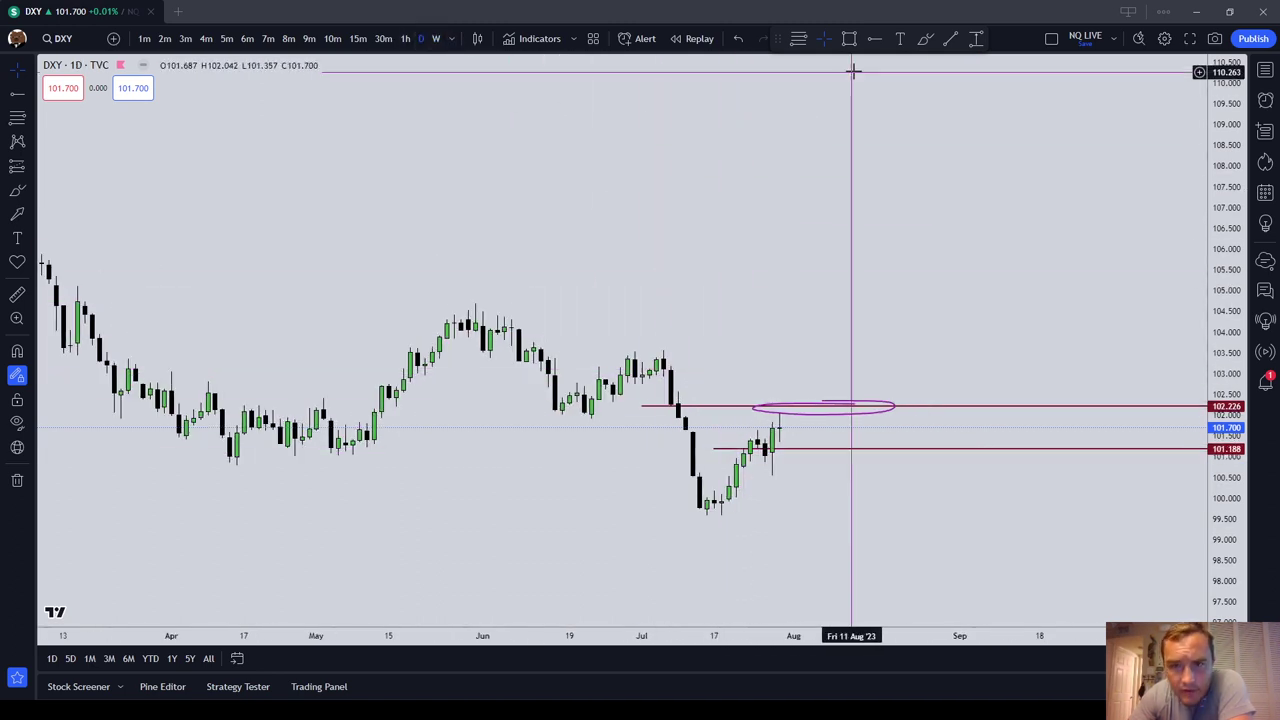
{"action": "left_click", "coordinate": [849, 38]}
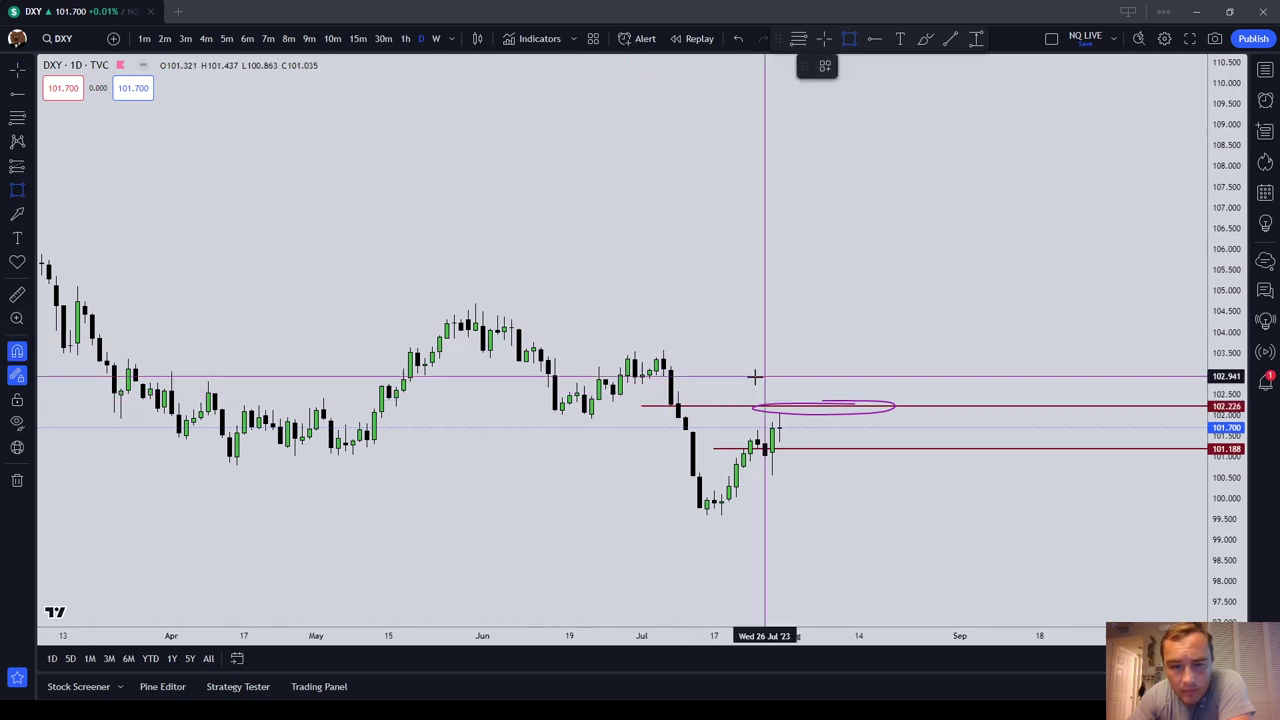
{"action": "mouse_move", "coordinate": [663, 377]}
{"action": "left_mouse_down"}
{"action": "mouse_move", "coordinate": [680, 417]}
{"action": "mouse_move", "coordinate": [706, 389]}
{"action": "mouse_move", "coordinate": [677, 420]}
{"action": "mouse_move", "coordinate": [677, 391]}
{"action": "mouse_move", "coordinate": [859, 381]}
{"action": "left_mouse_up"}
{"action": "double_click", "coordinate": [859, 380]}
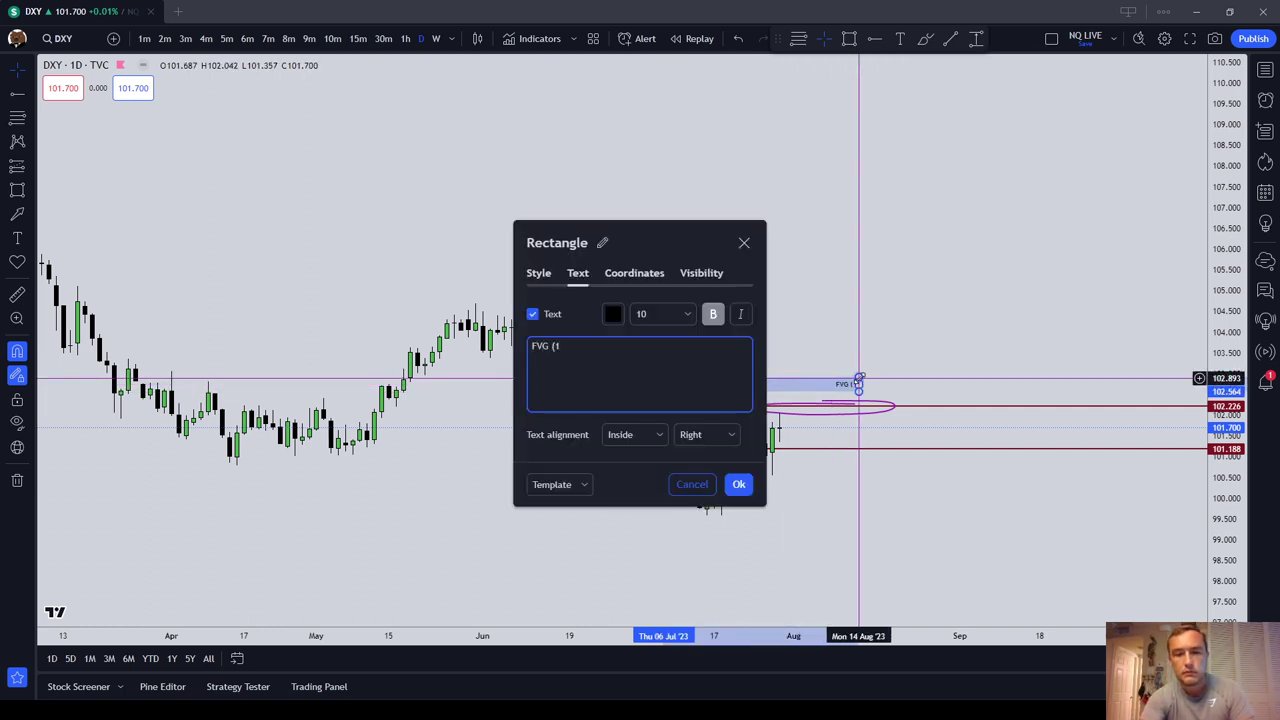
{"action": "left_click", "coordinate": [738, 484]}
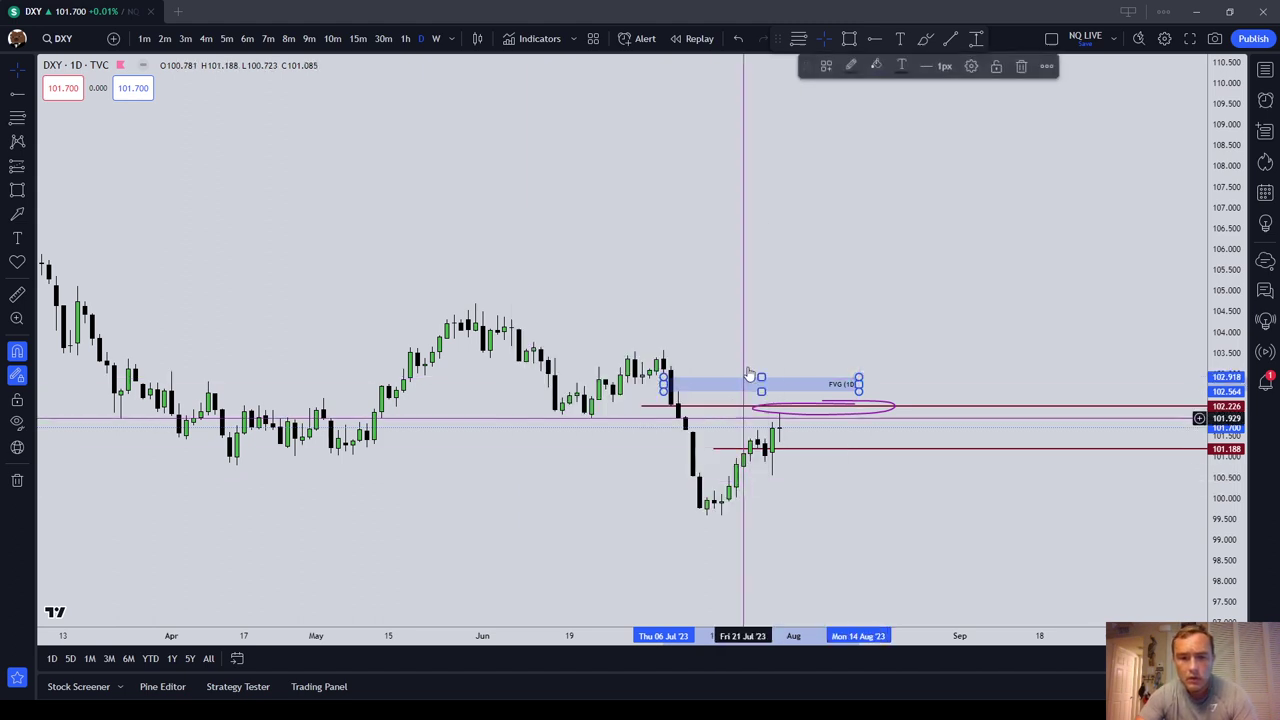
{"action": "left_click", "coordinate": [663, 263]}
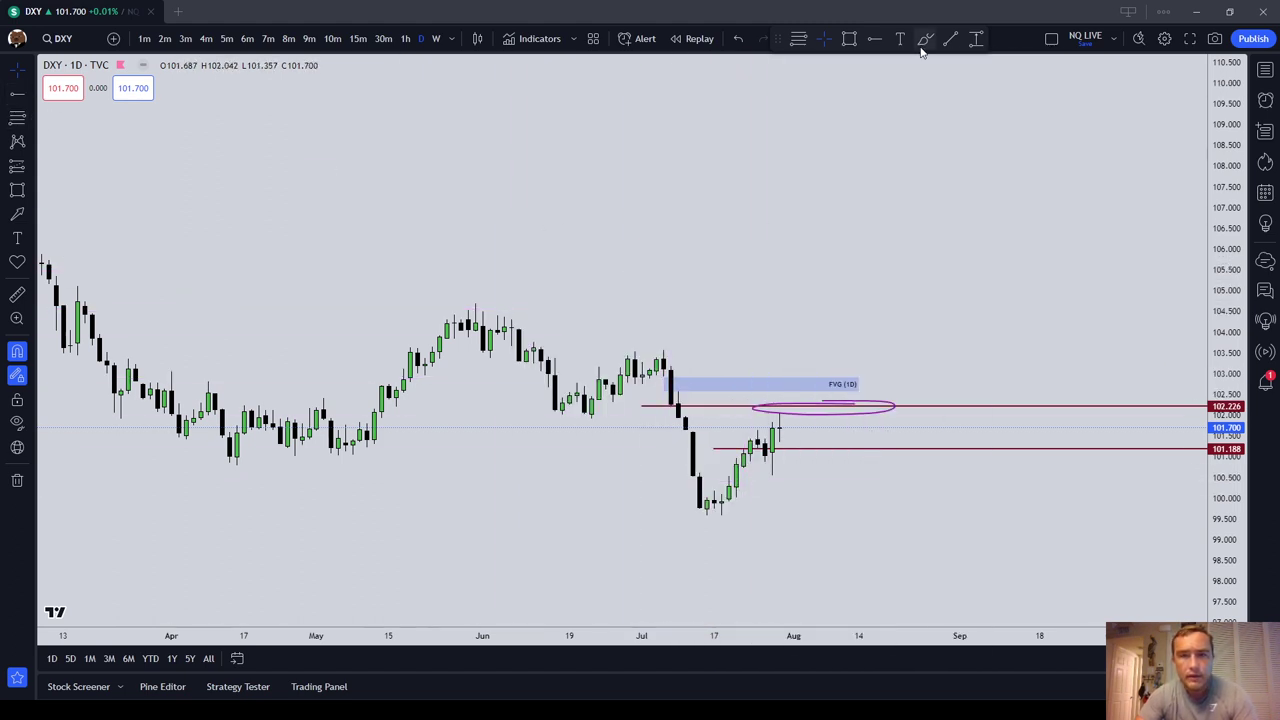
Draw a horizontal trend line at 103.543 from the 30 June 2023 high to 18 August and apply the Buyside Liquidity template.
{"action": "left_click", "coordinate": [953, 41]}
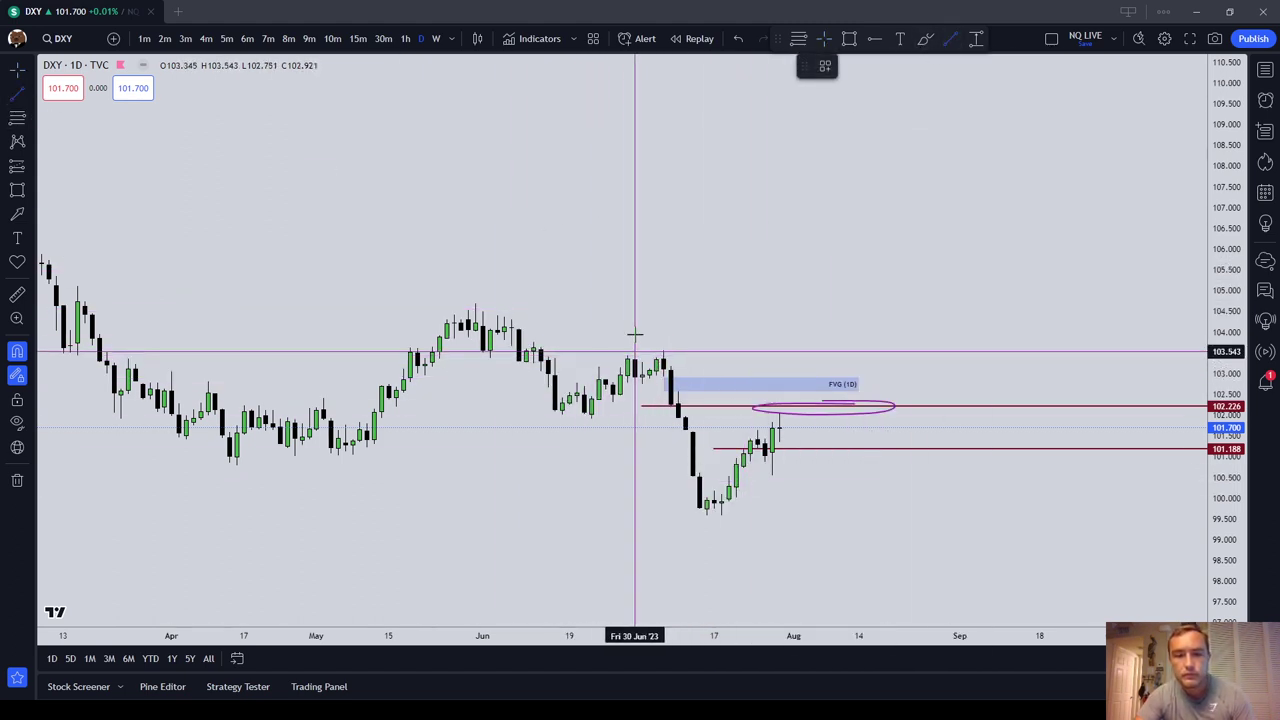
{"action": "left_click", "coordinate": [635, 335]}
{"action": "left_click", "coordinate": [887, 351]}
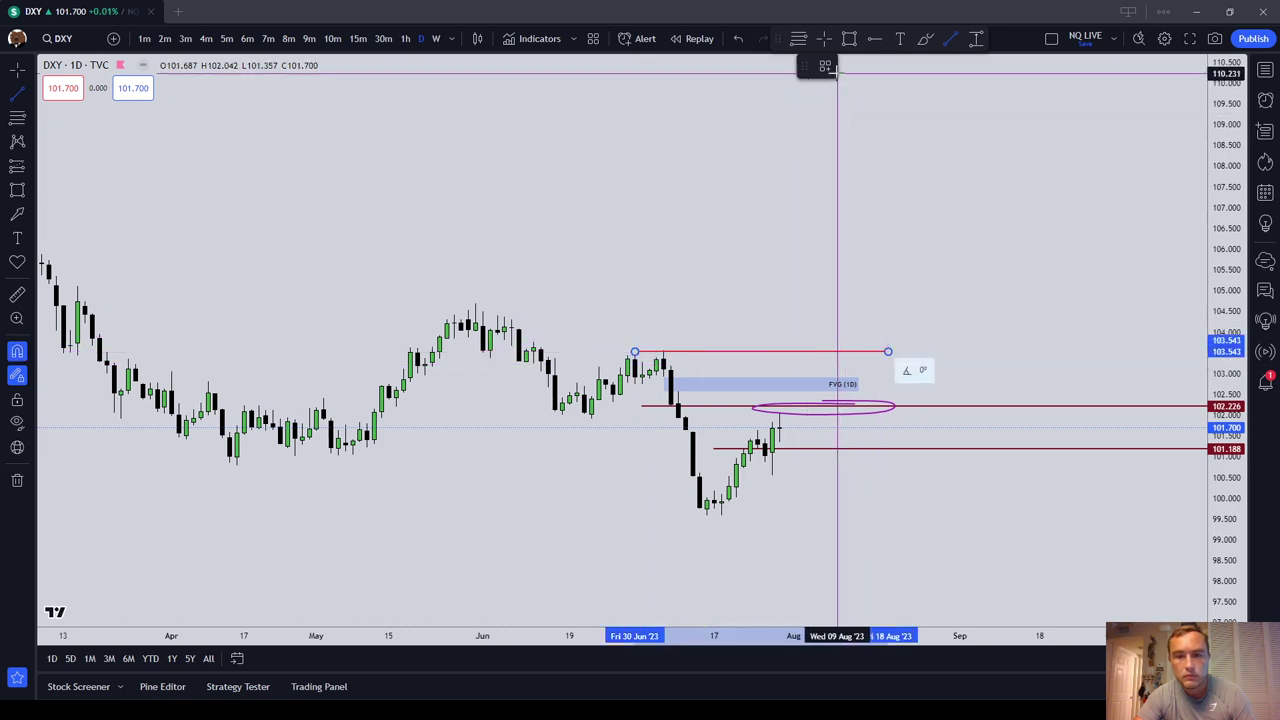
{"action": "left_click", "coordinate": [825, 66]}
{"action": "left_click", "coordinate": [897, 256]}
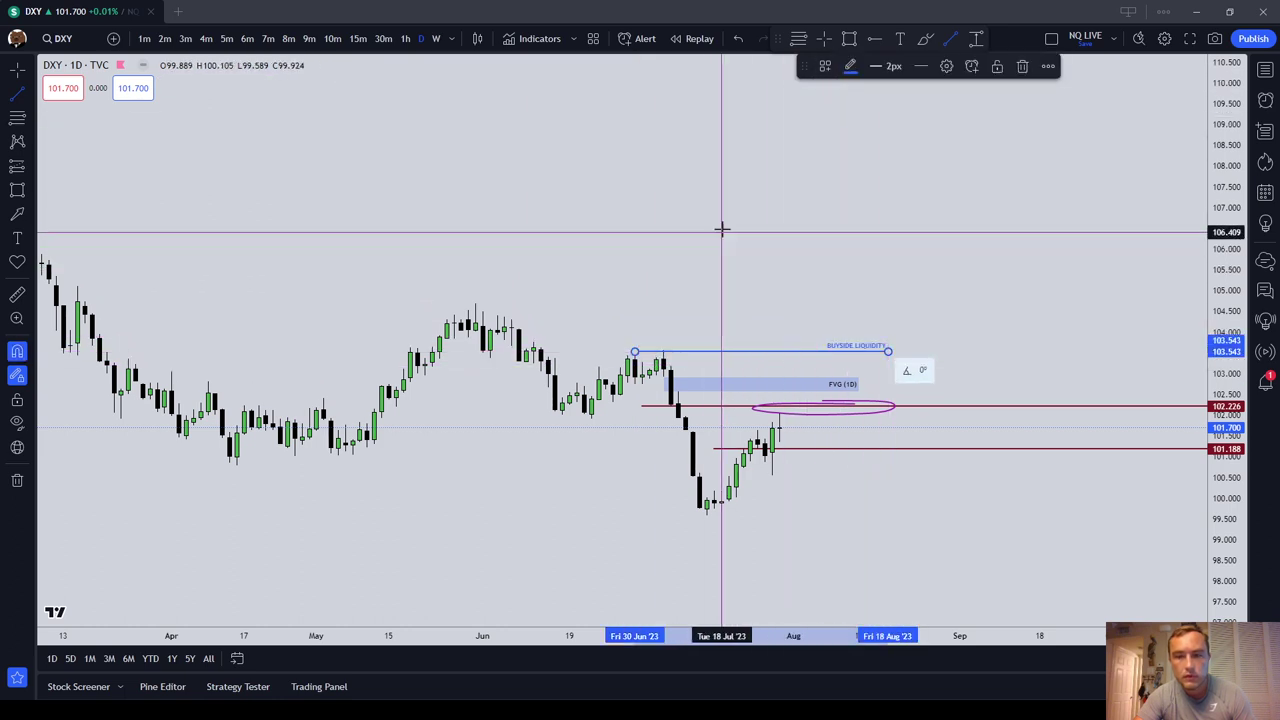
{"action": "left_click", "coordinate": [561, 183]}
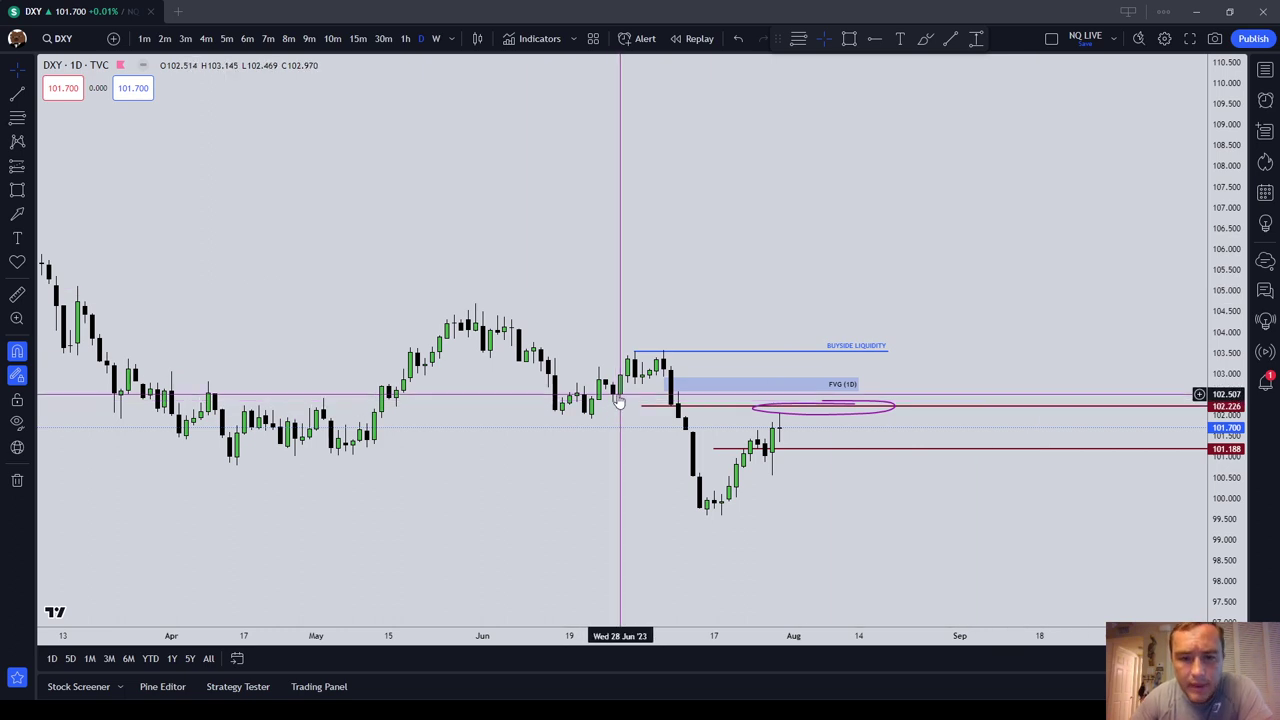
Delete the brush circle around the 102.226 level.
{"action": "left_click", "coordinate": [663, 380]}
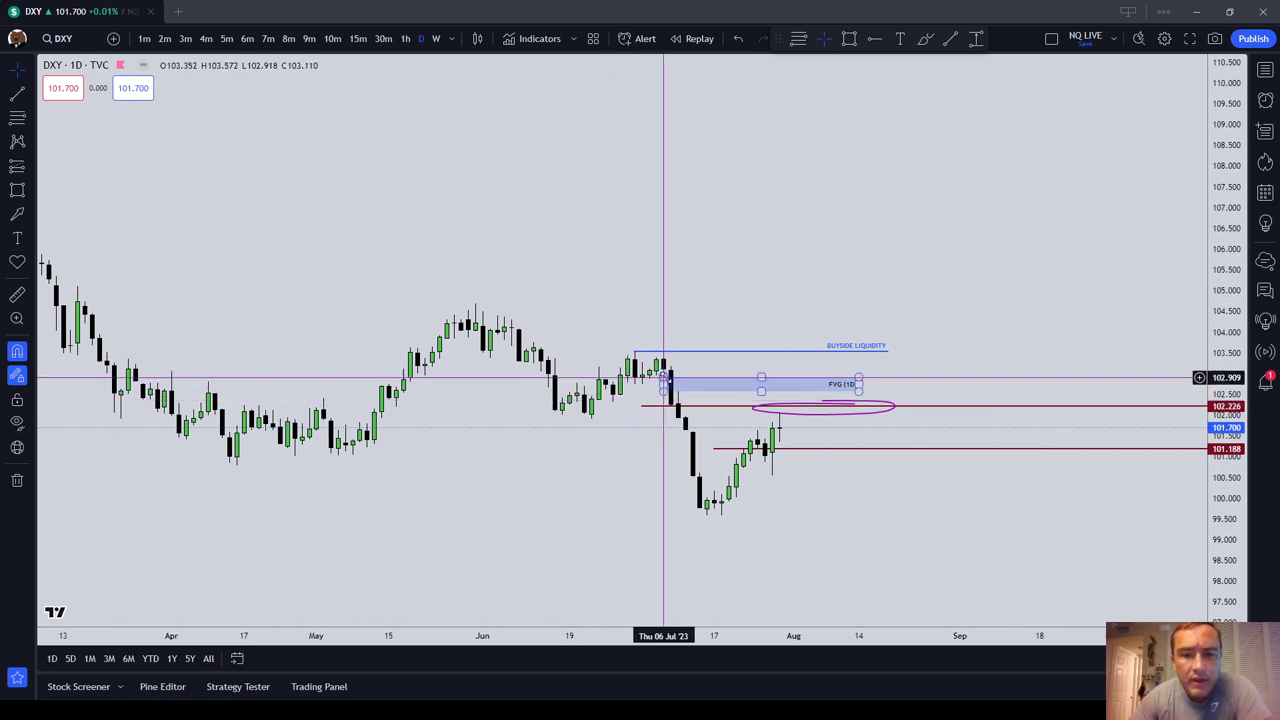
{"action": "left_click", "coordinate": [890, 408]}
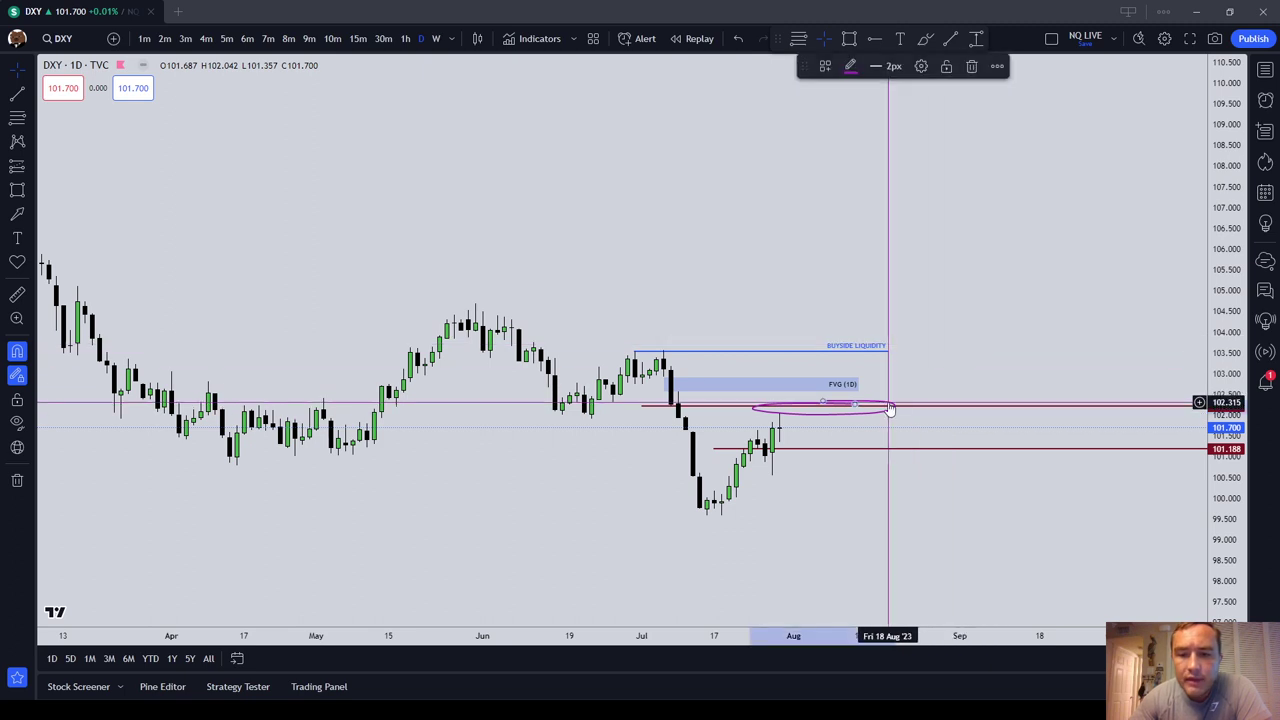
{"action": "left_click", "coordinate": [971, 66]}
{"action": "left_click_drag", "start_coordinate": [923, 314], "coordinate": [937, 208]}
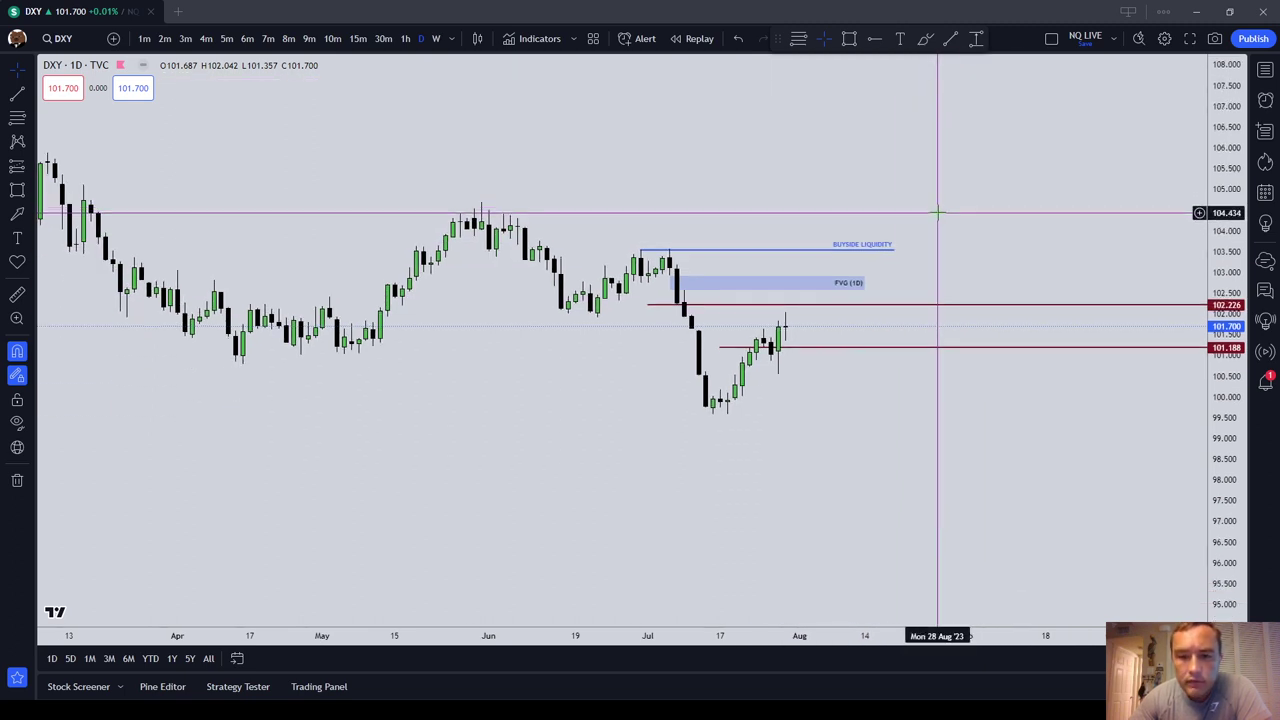
Examine the marked levels on the weekly, daily and 1-hour timeframes, then review the buyside liquidity line on the daily chart.
{"action": "left_click", "coordinate": [434, 39]}
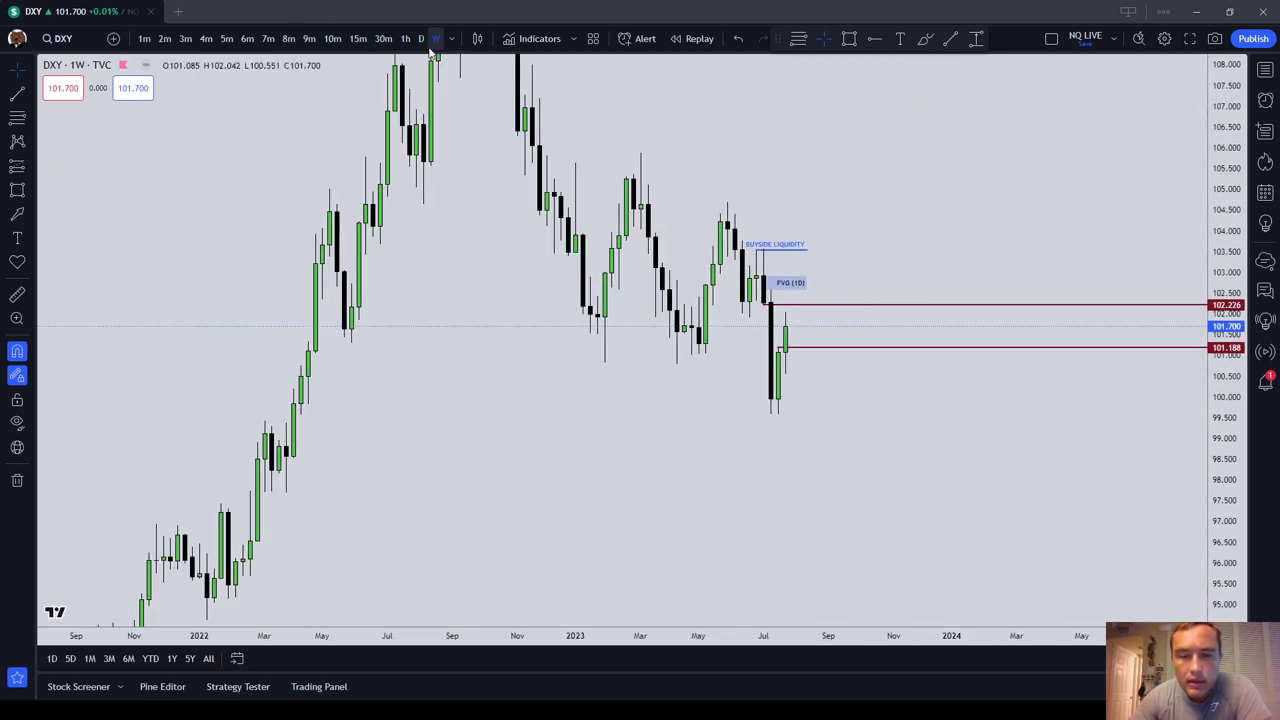
{"action": "left_click", "coordinate": [420, 44]}
{"action": "left_click", "coordinate": [405, 42]}
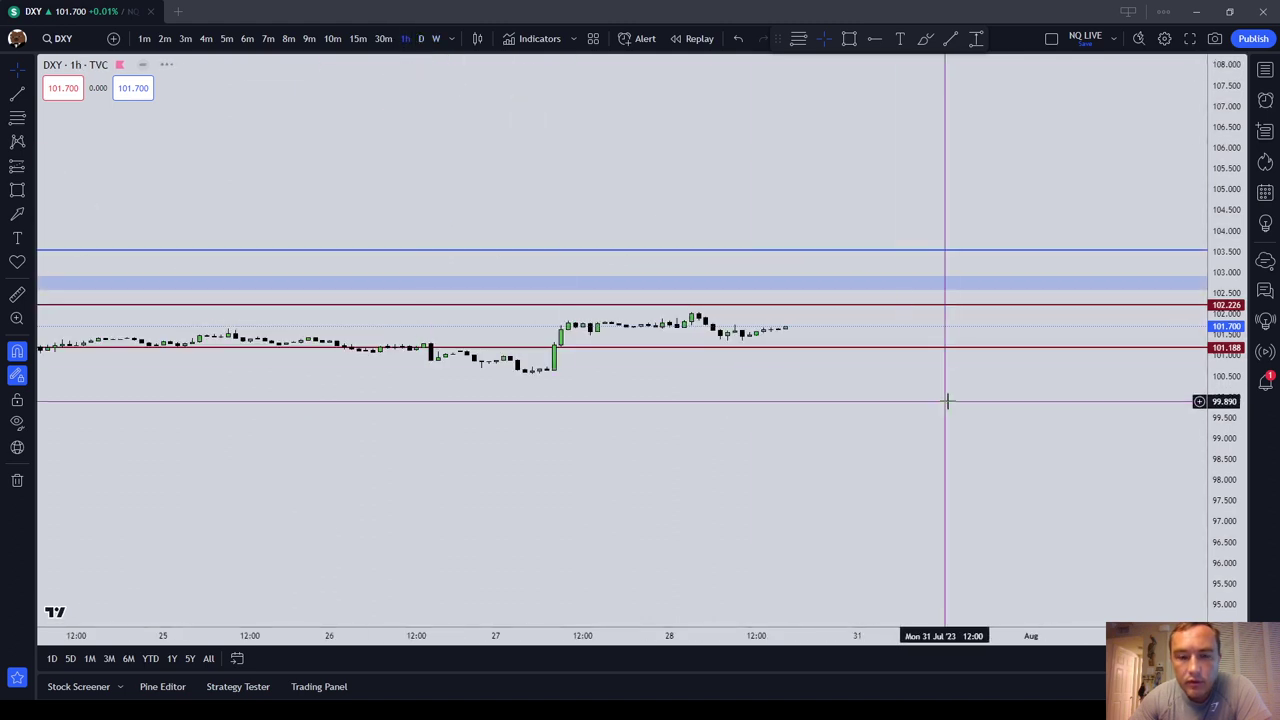
{"action": "left_click_drag", "start_coordinate": [1239, 557], "coordinate": [1193, 45]}
{"action": "left_click", "coordinate": [420, 42]}
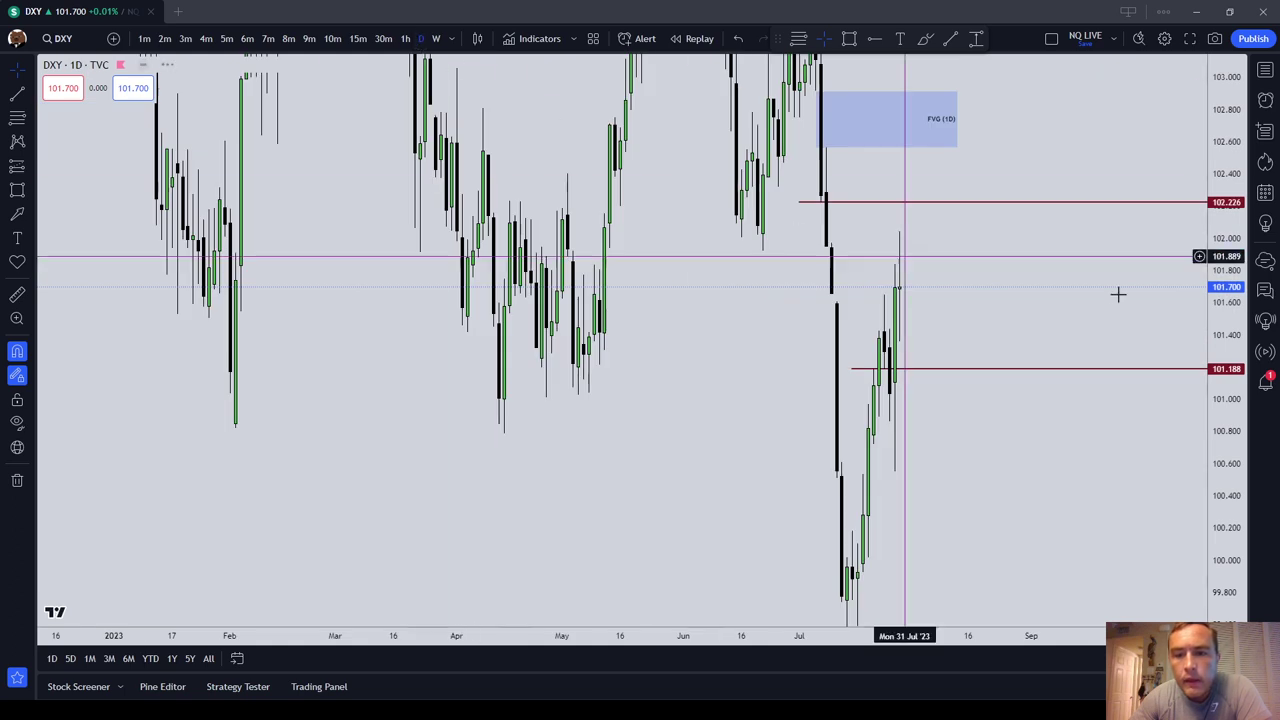
{"action": "left_click_drag", "start_coordinate": [1218, 340], "coordinate": [1218, 495]}
{"action": "scroll", "coordinate": [966, 372], "scroll_direction": "up", "scroll_amount": 2}
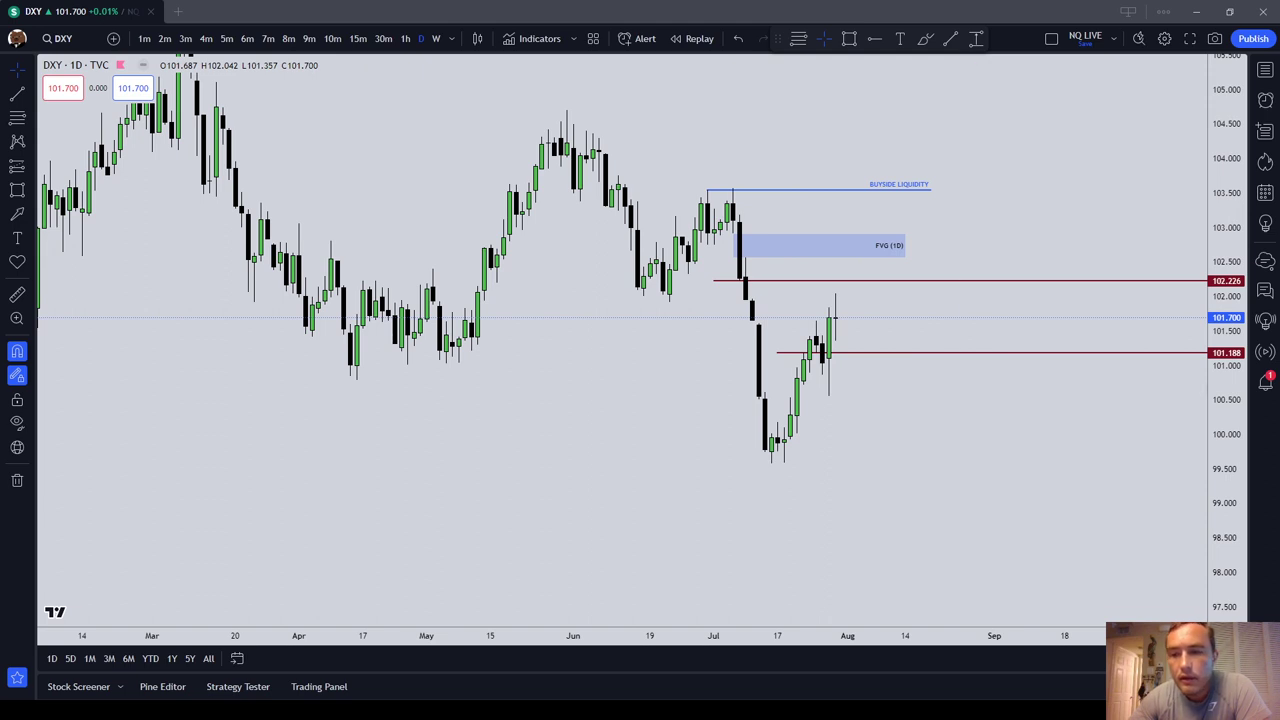
{"action": "scroll", "coordinate": [970, 186], "scroll_direction": "up", "scroll_amount": 1}
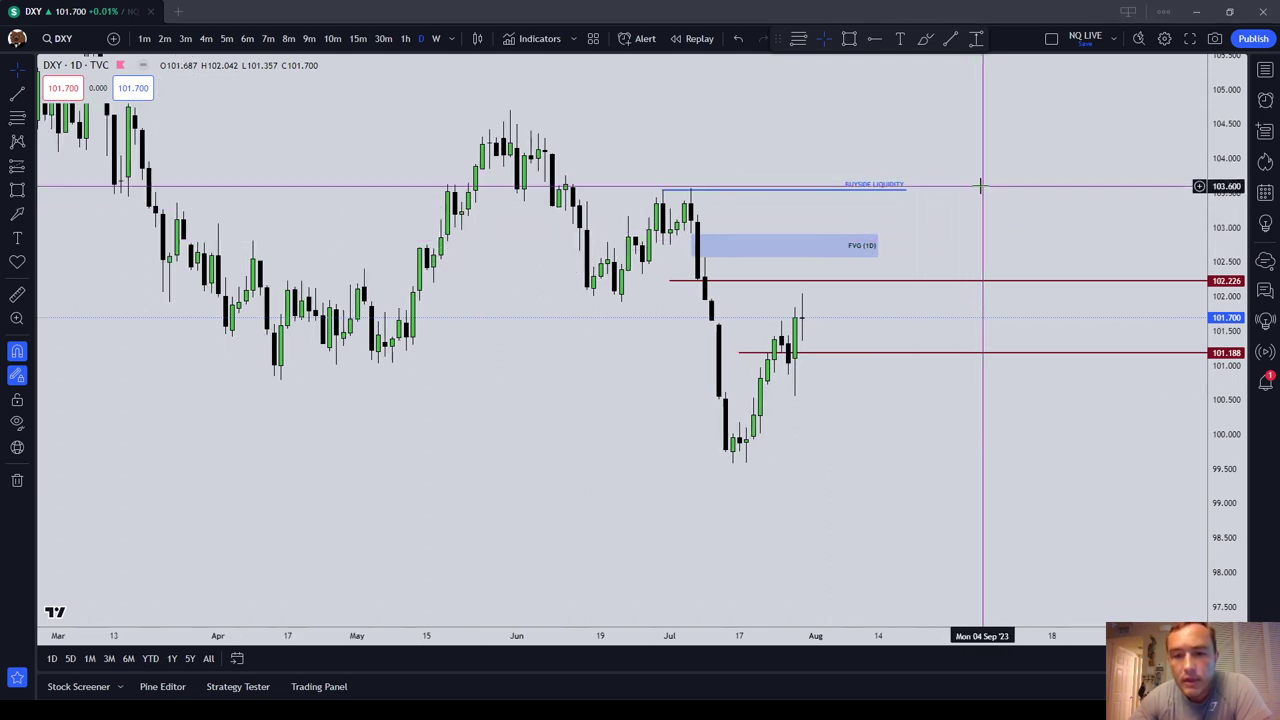
{"action": "left_click", "coordinate": [852, 195]}
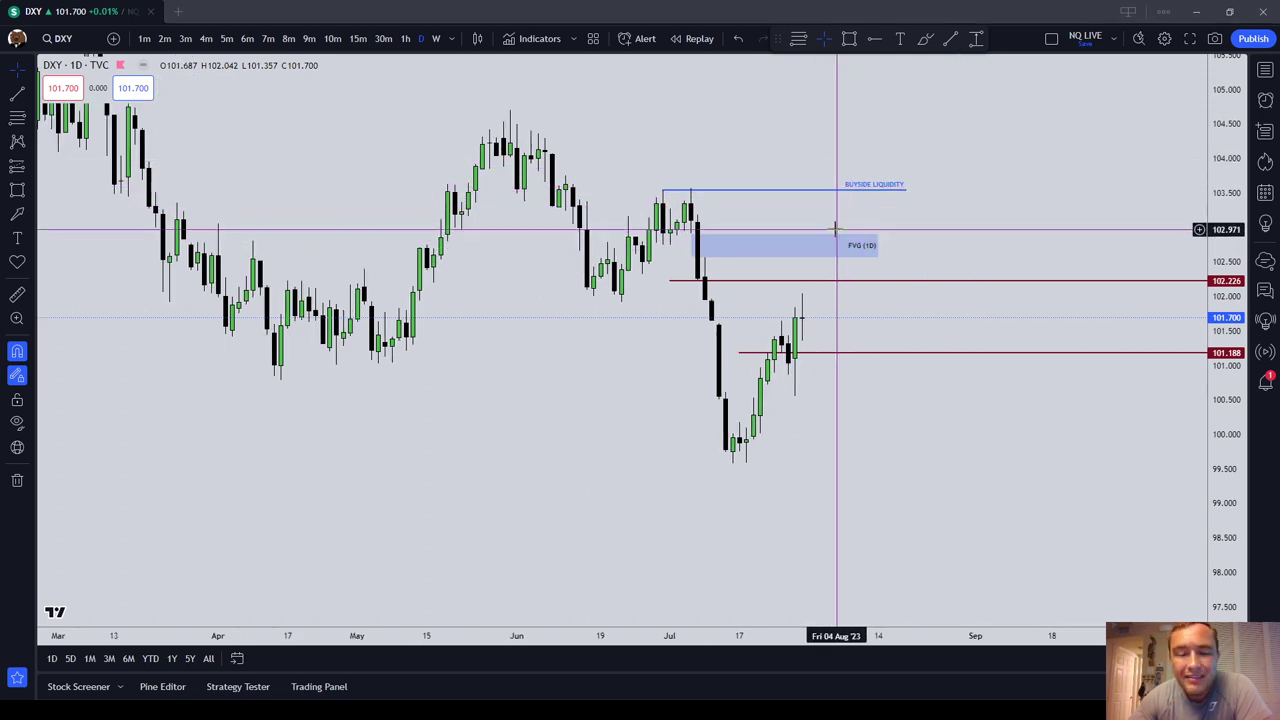
Compare the weekly and daily DXY charts around the 102.226 level and the fair value gap, ending on the weekly timeframe.
{"action": "left_click", "coordinate": [437, 39]}
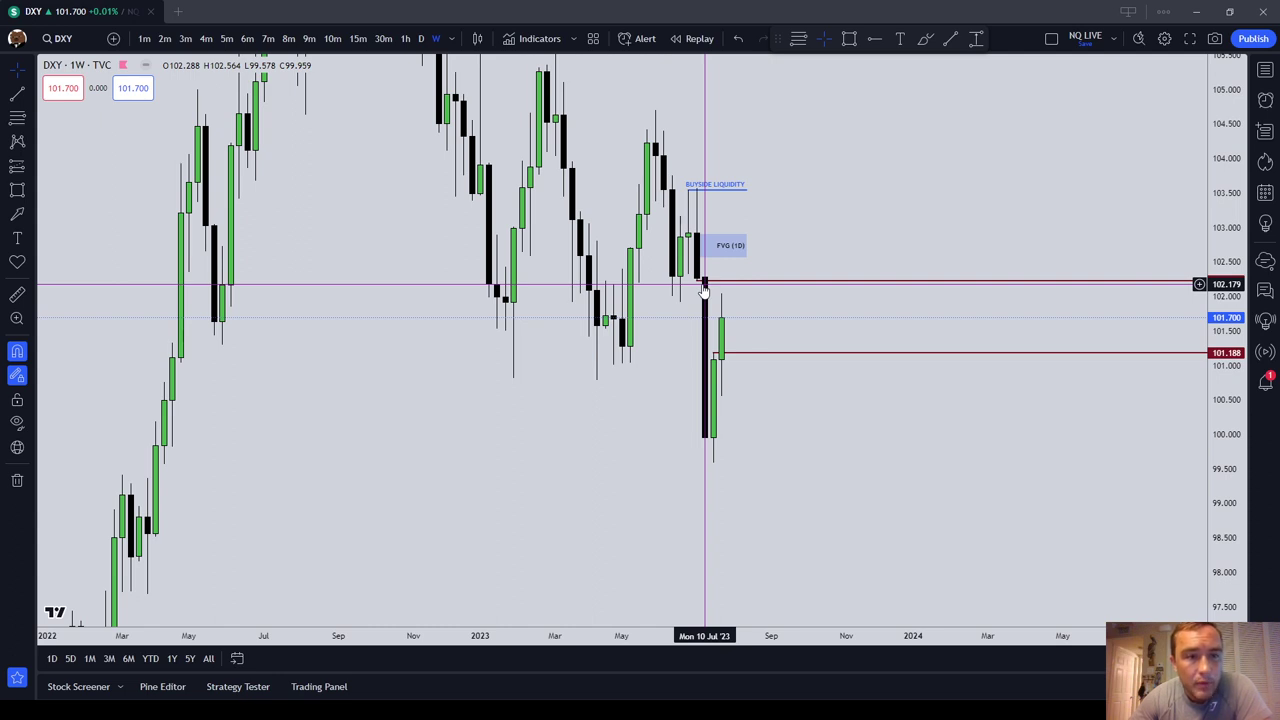
{"action": "left_click", "coordinate": [420, 38]}
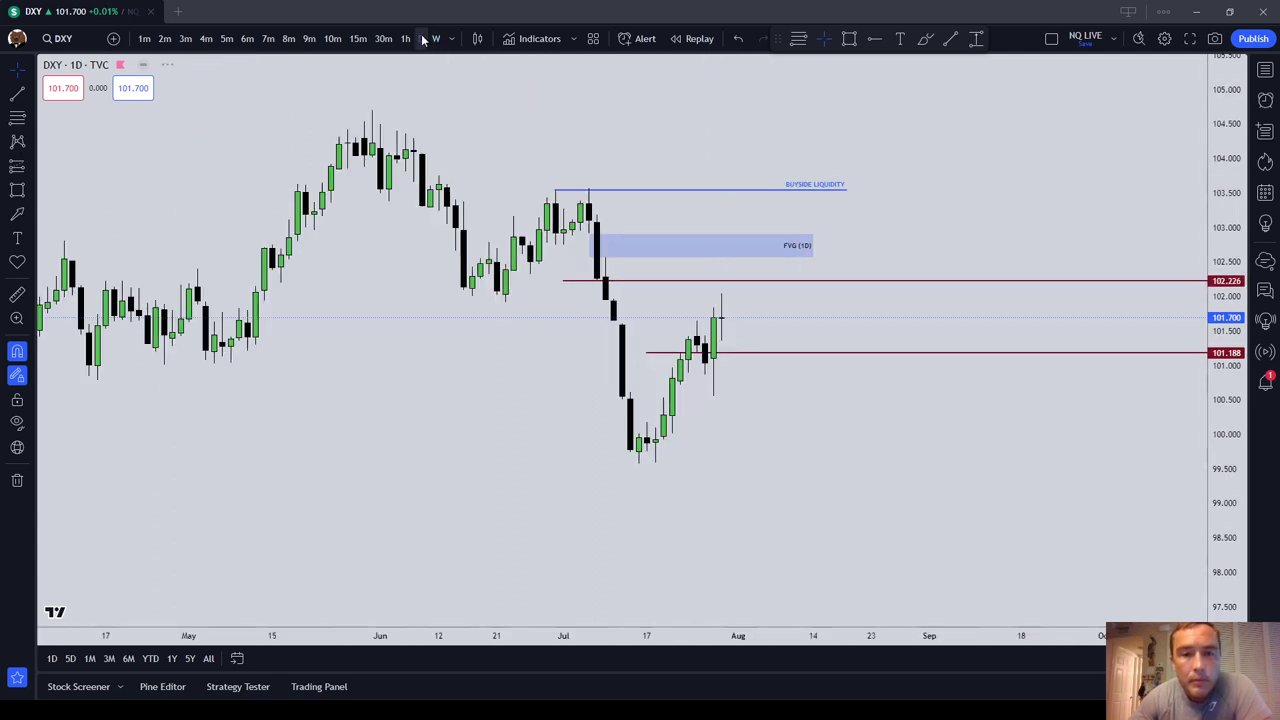
{"action": "scroll", "coordinate": [619, 159], "scroll_direction": "down", "scroll_amount": 3}
{"action": "left_click_drag", "start_coordinate": [888, 120], "coordinate": [788, 169]}
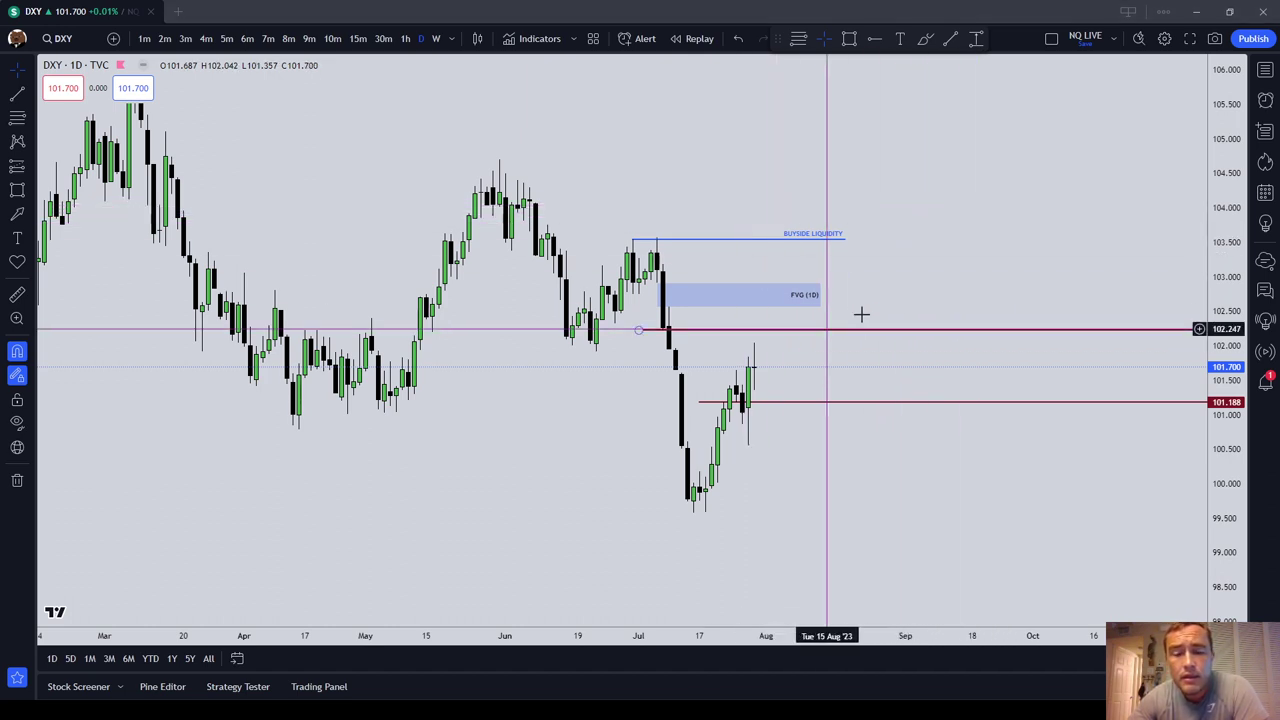
{"action": "scroll", "coordinate": [900, 160], "scroll_direction": "down", "scroll_amount": 1}
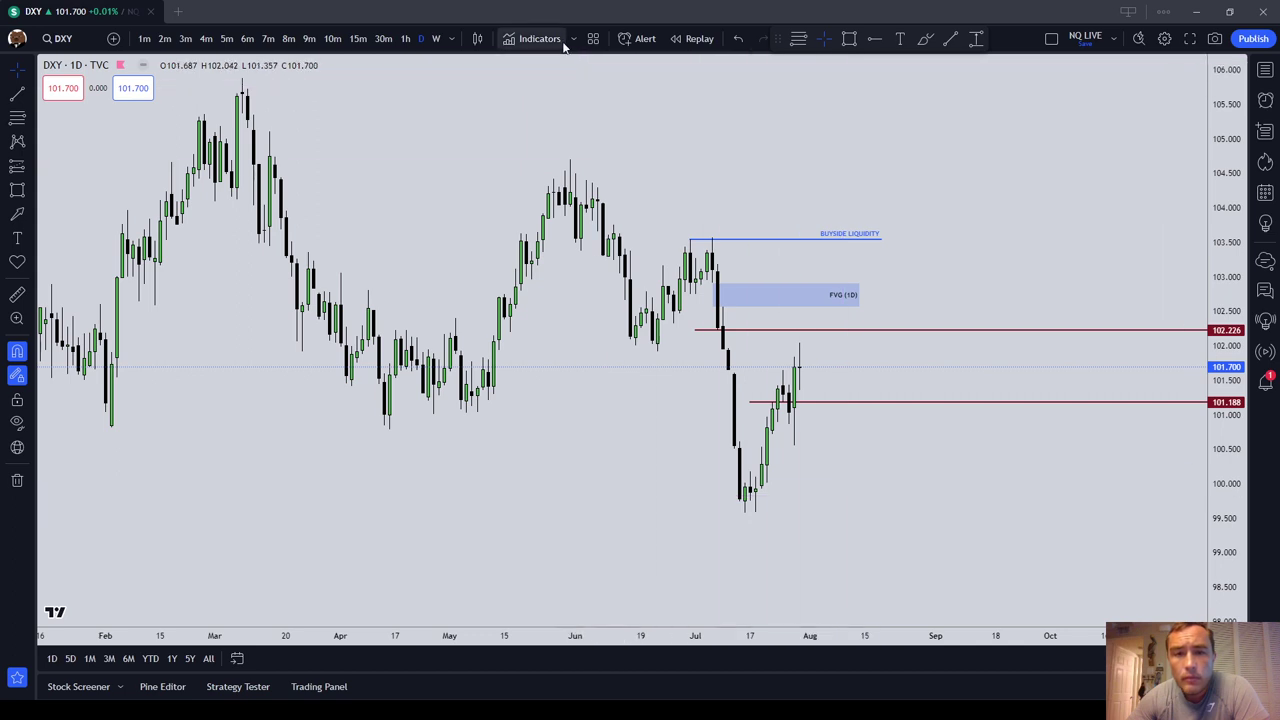
{"action": "left_click", "coordinate": [438, 38]}
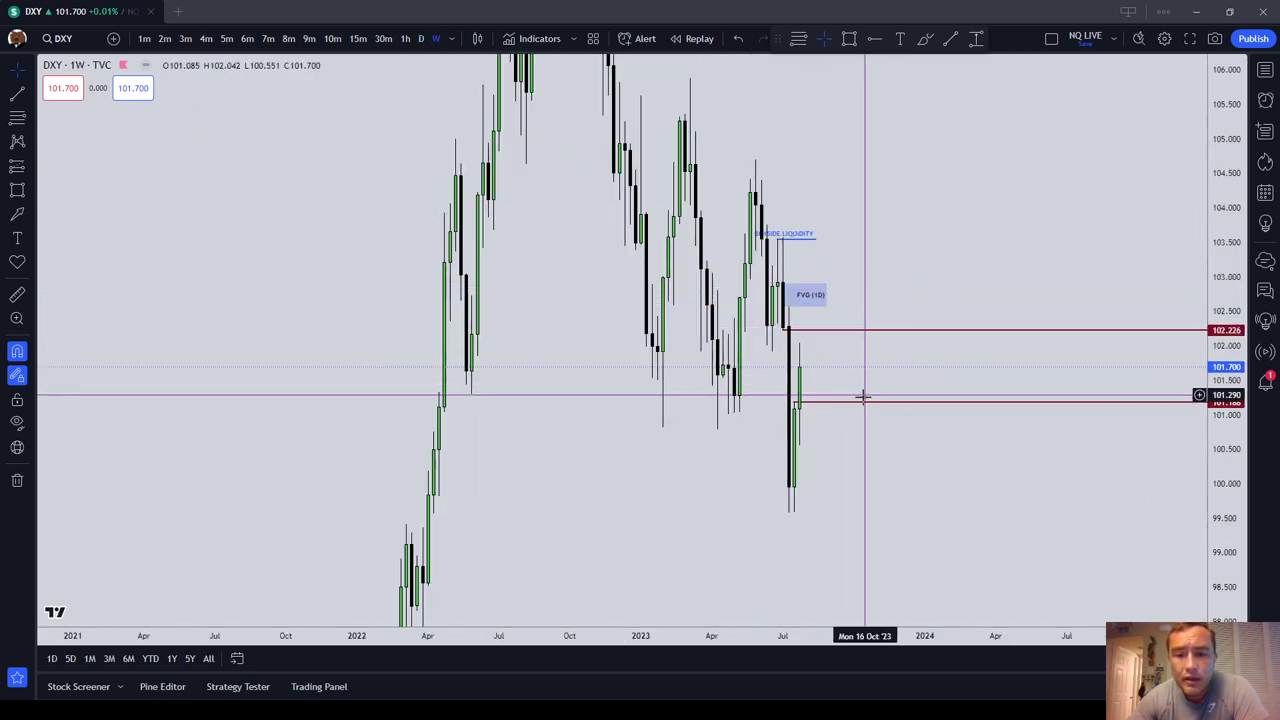
Load the ESU2023 futures chart from the watchlist and frame its weekly candles from 2021 to 2023.
{"action": "left_click", "coordinate": [1265, 70]}
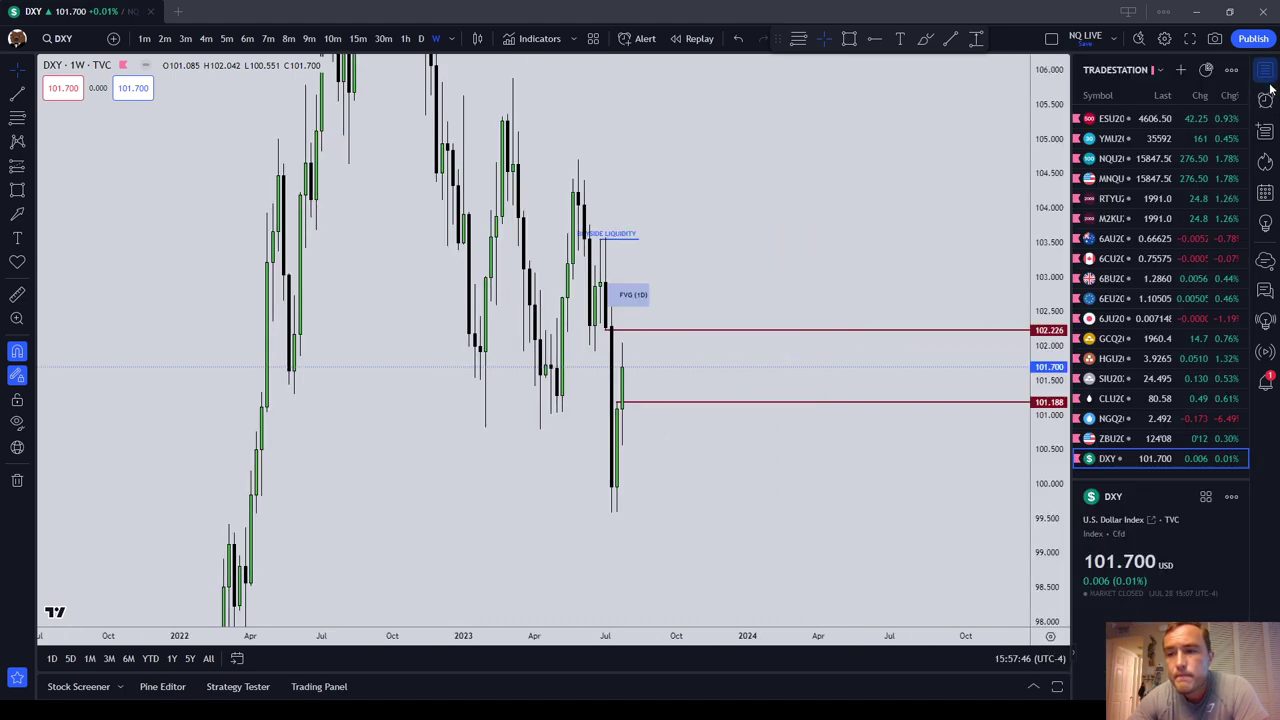
{"action": "left_click", "coordinate": [1188, 119]}
{"action": "left_click", "coordinate": [1265, 70]}
{"action": "left_click_drag", "start_coordinate": [900, 206], "coordinate": [952, 288]}
{"action": "scroll", "coordinate": [969, 252], "scroll_direction": "up", "scroll_amount": 1}
{"action": "scroll", "coordinate": [971, 245], "scroll_direction": "up", "scroll_amount": 2}
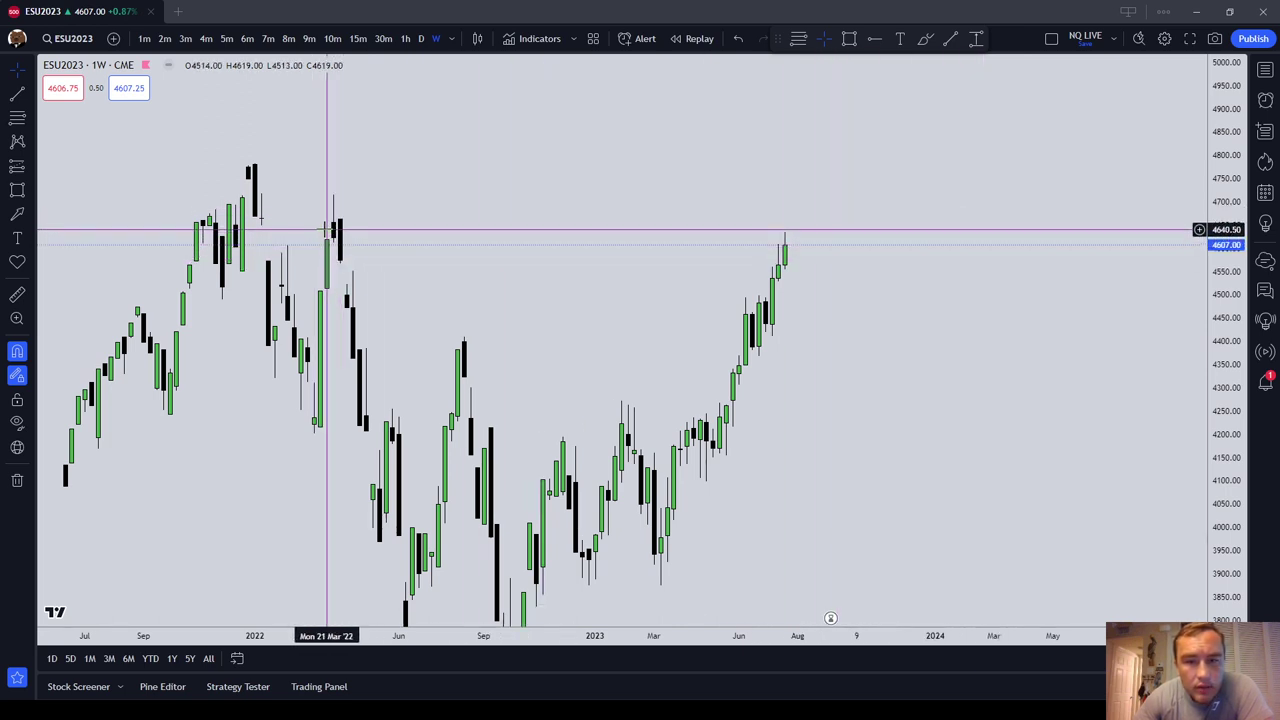
Draw a rectangle over the weekly price gap, from mid-March 2022 to November 2023 and between 4523 and about 4623.
{"action": "left_click", "coordinate": [849, 39]}
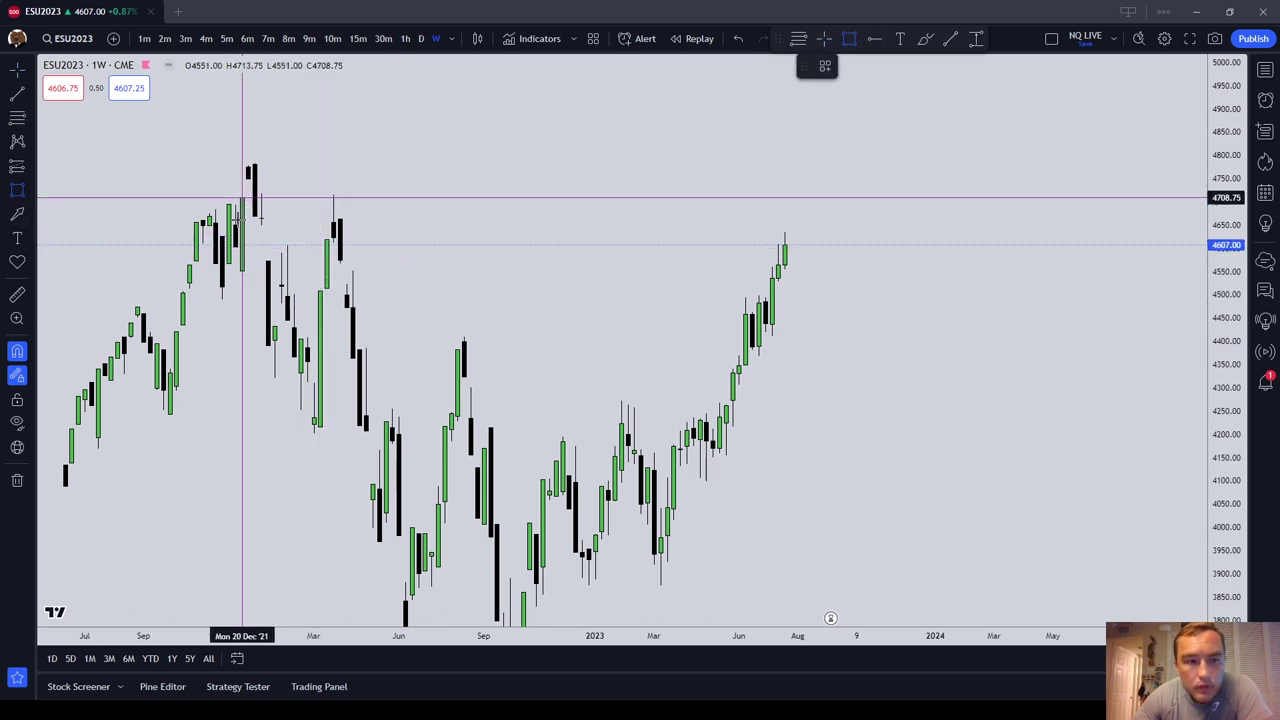
{"action": "left_click_drag", "start_coordinate": [334, 243], "coordinate": [349, 280]}
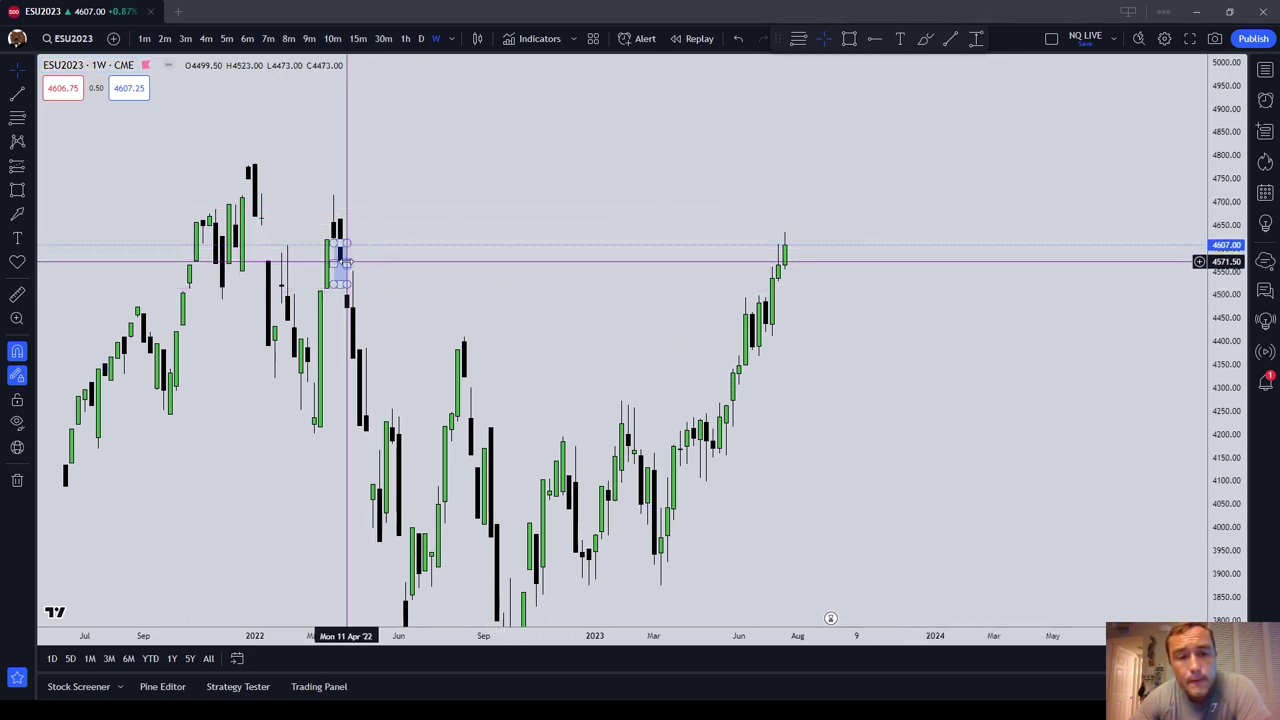
{"action": "left_click_drag", "start_coordinate": [346, 260], "coordinate": [894, 263]}
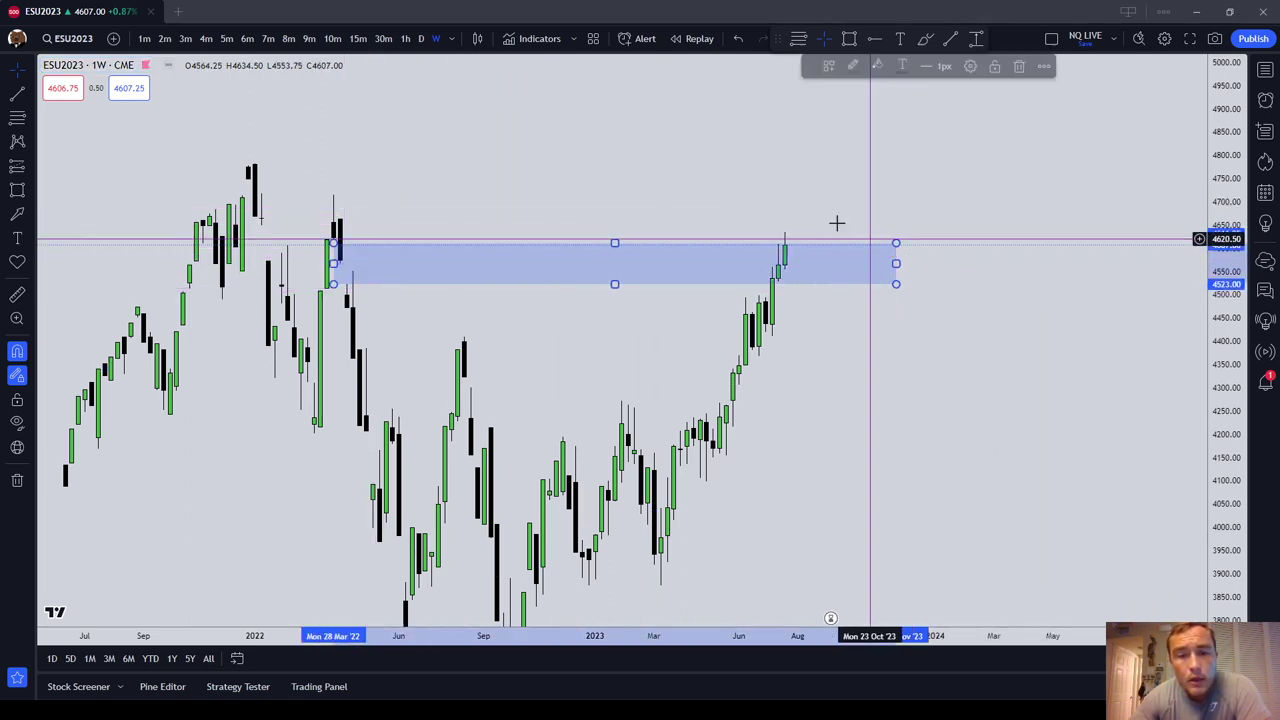
{"action": "left_click", "coordinate": [340, 260]}
{"action": "left_click_drag", "start_coordinate": [329, 245], "coordinate": [321, 260]}
{"action": "left_click", "coordinate": [480, 210]}
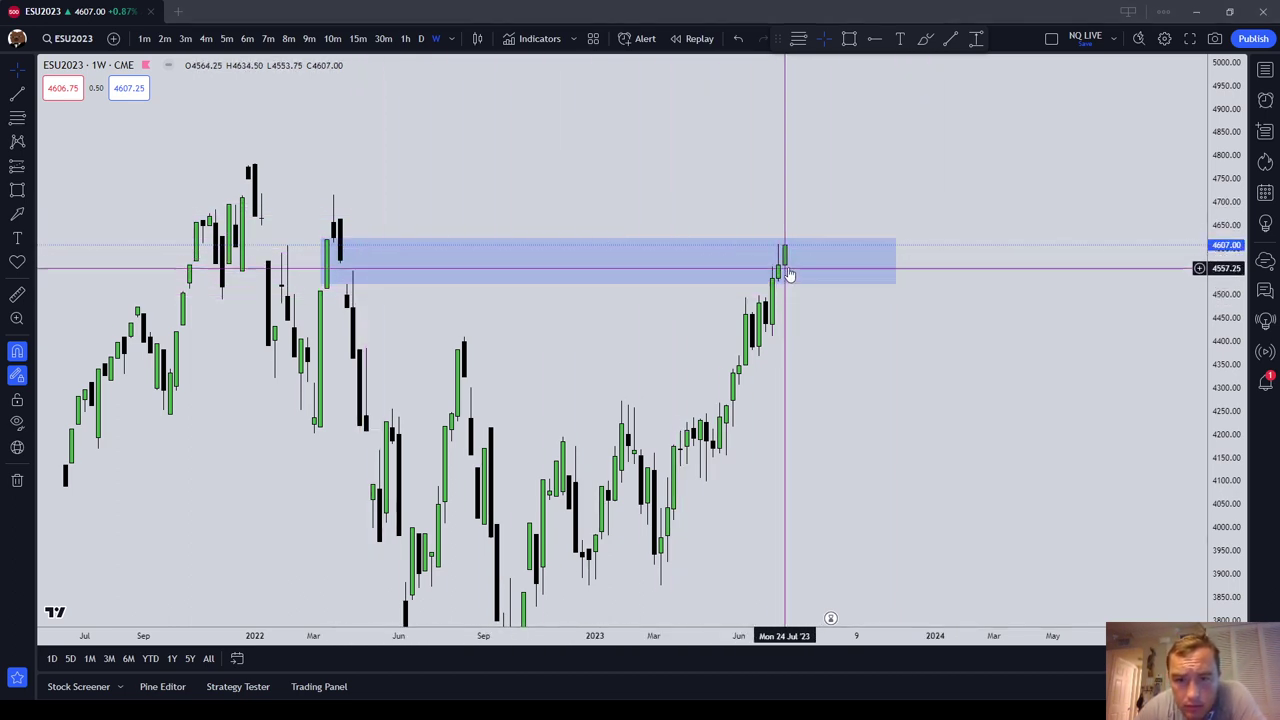
Examine the July 2023 candles against the shaded gap zone on the weekly chart, continuing on the daily timeframe.
{"action": "left_click", "coordinate": [337, 243]}
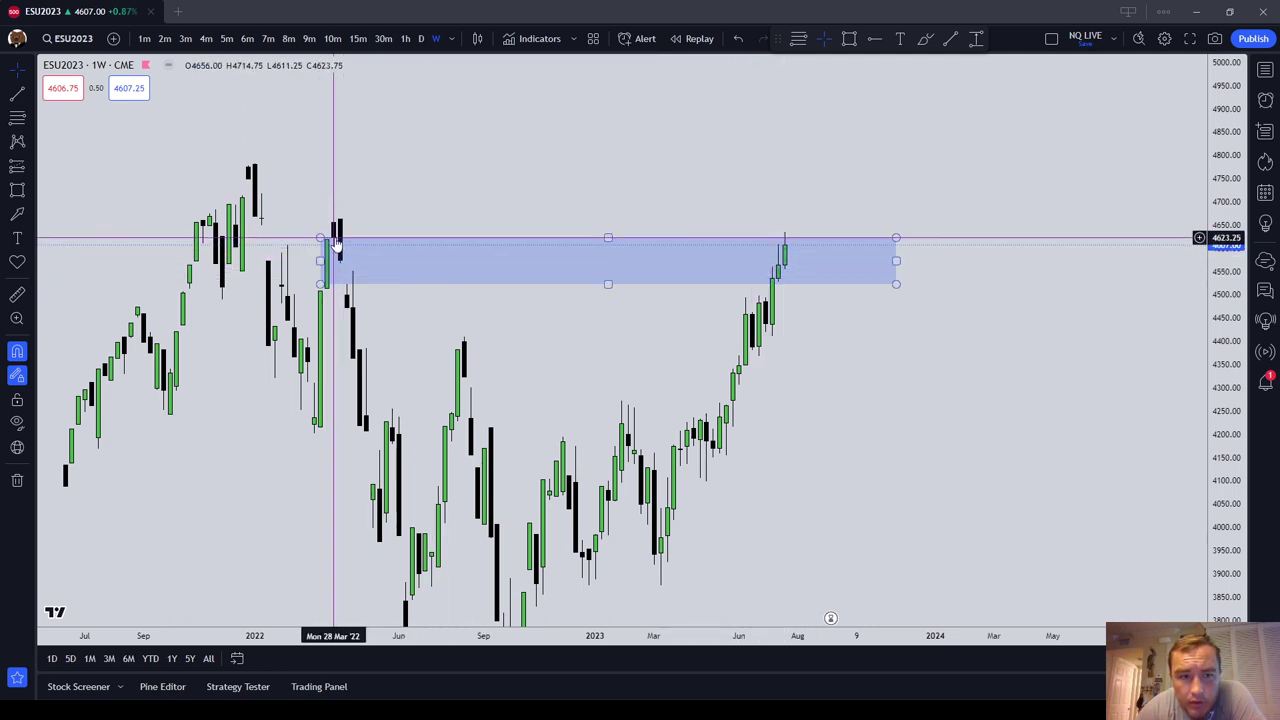
{"action": "left_click", "coordinate": [393, 207]}
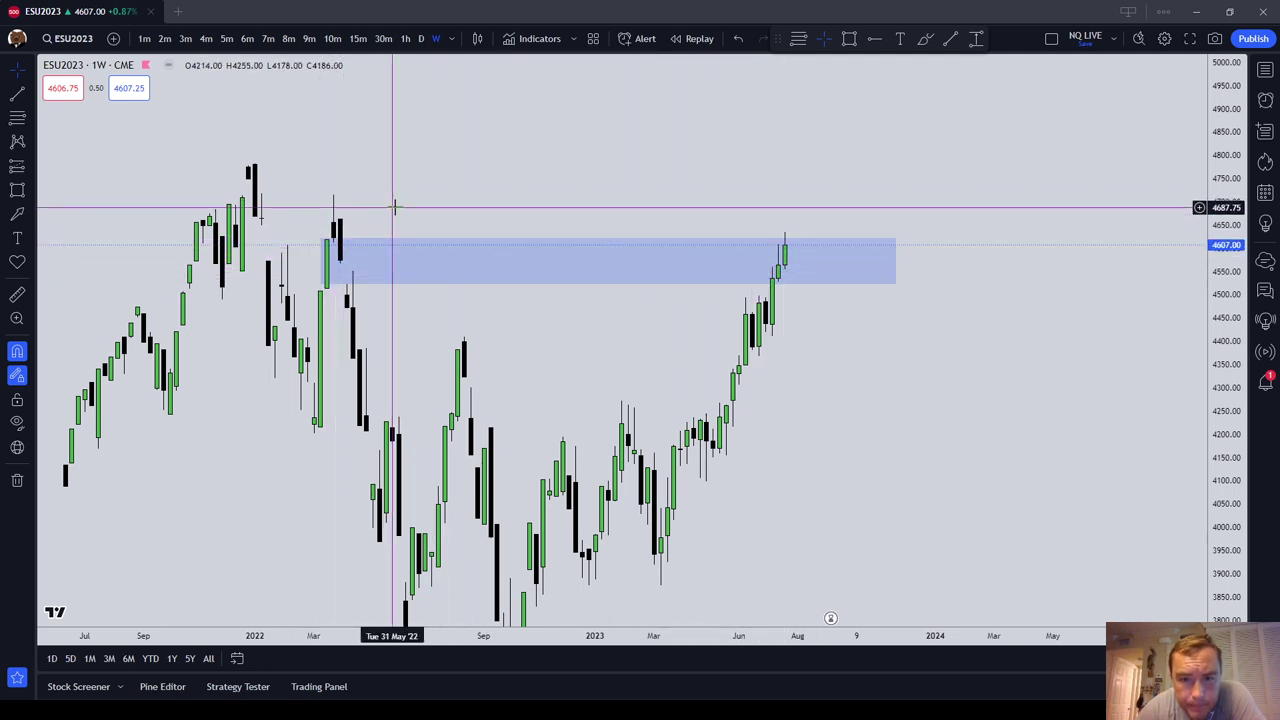
{"action": "left_click", "coordinate": [785, 285]}
{"action": "left_click", "coordinate": [560, 170]}
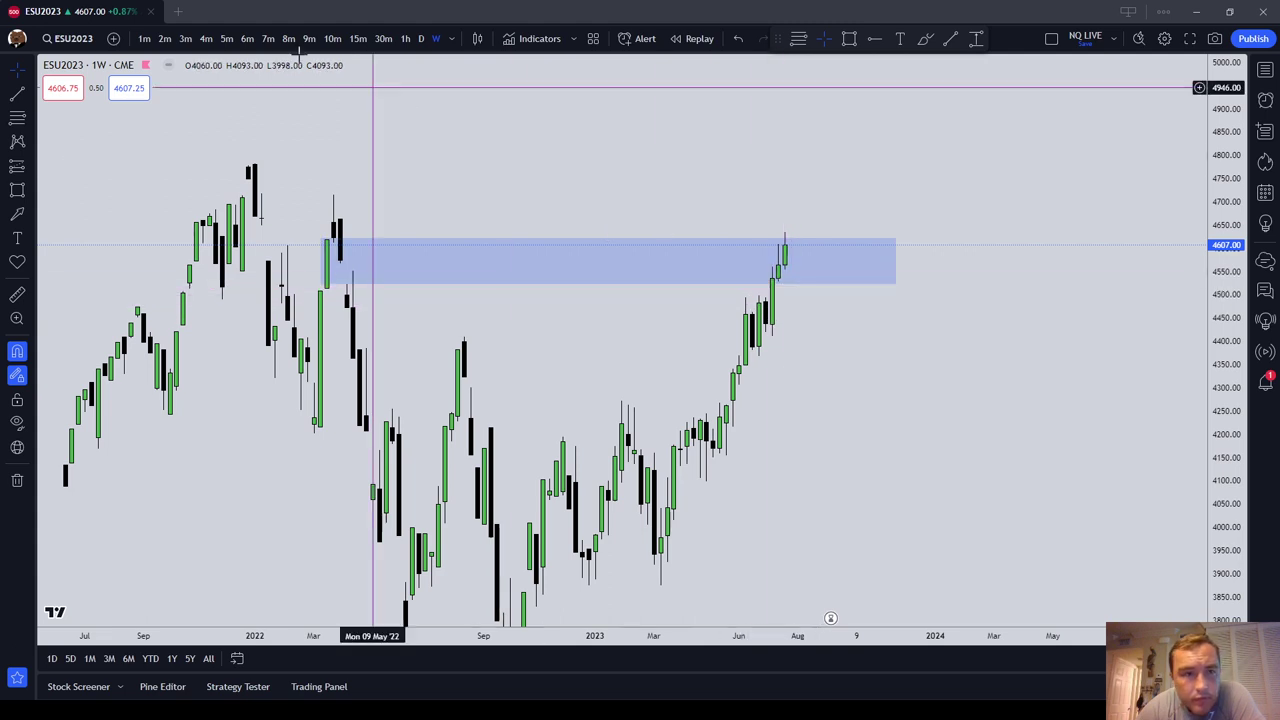
{"action": "left_click", "coordinate": [421, 40]}
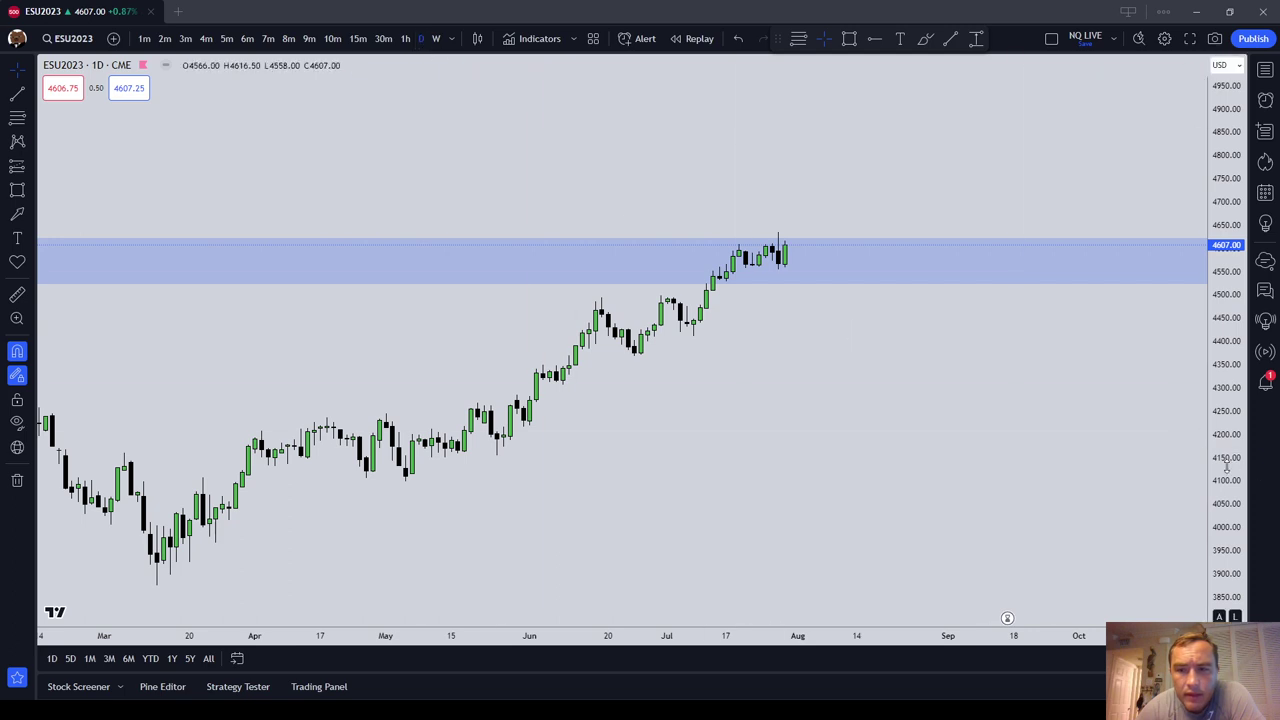
{"action": "left_click_drag", "start_coordinate": [1226, 465], "coordinate": [1265, 320]}
{"action": "left_click", "coordinate": [1264, 390]}
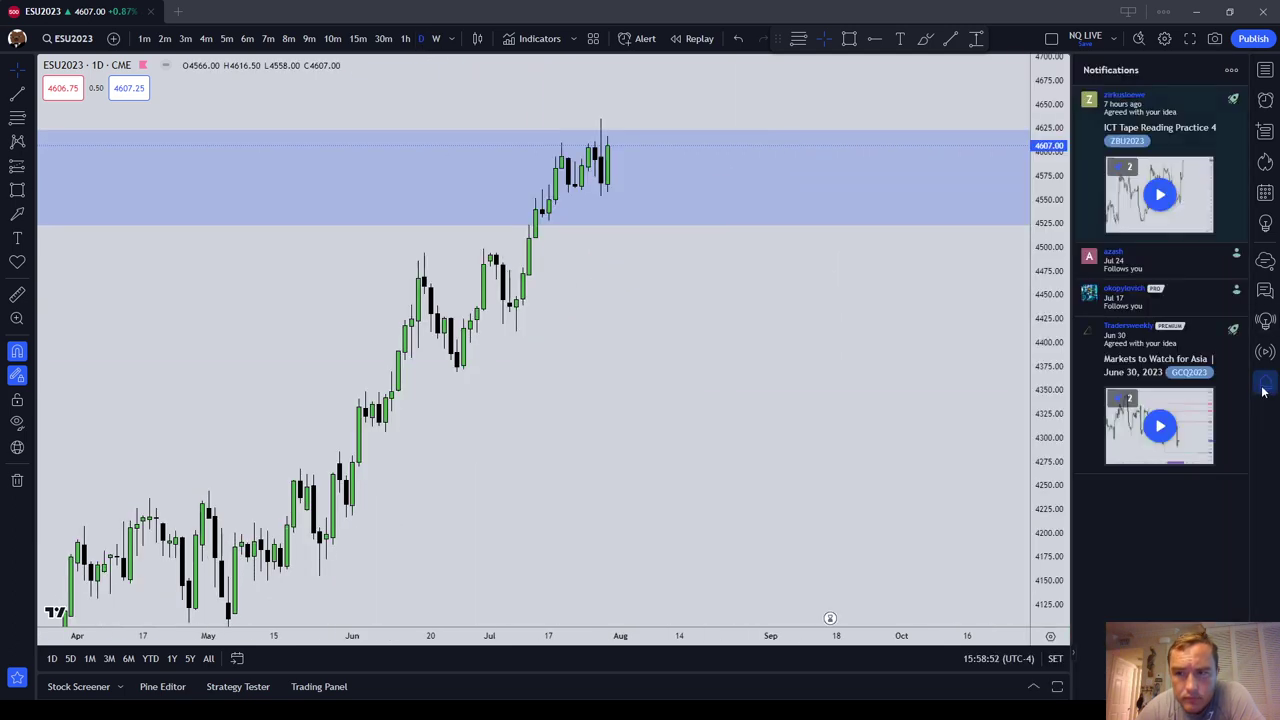
{"action": "left_click", "coordinate": [1262, 388]}
{"action": "left_click_drag", "start_coordinate": [1033, 351], "coordinate": [914, 411]}
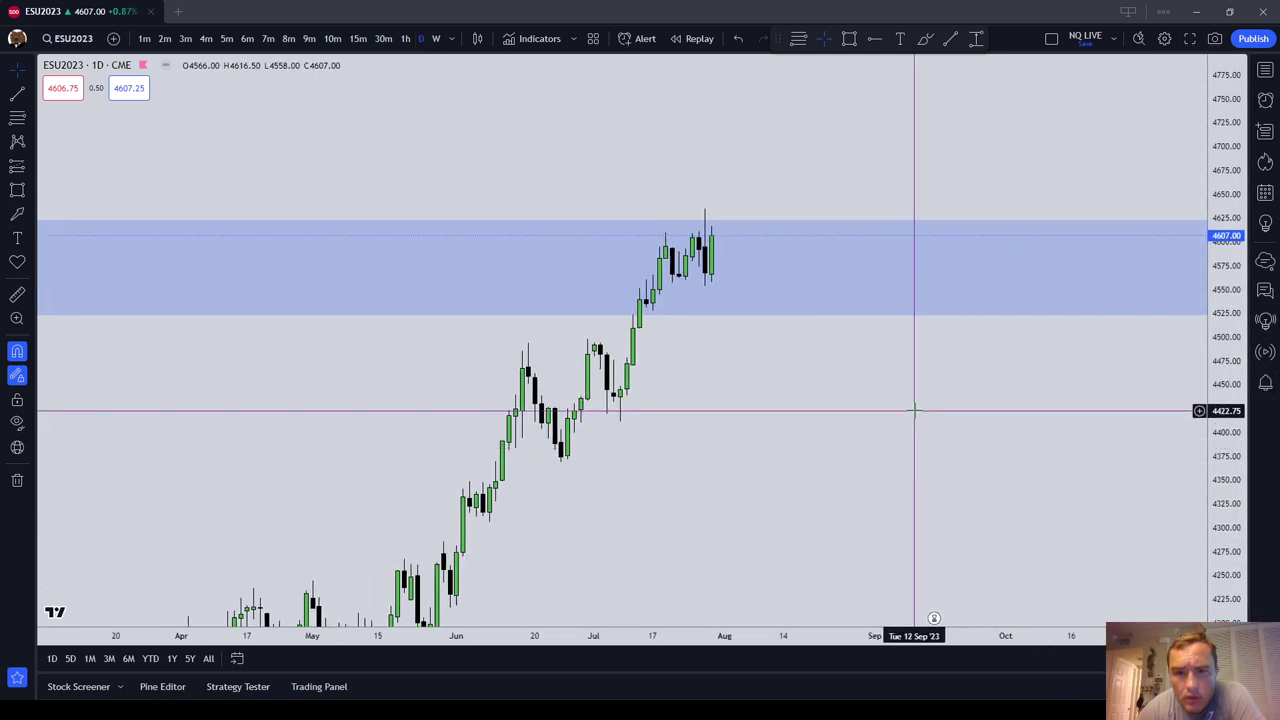
{"action": "scroll", "coordinate": [914, 411], "scroll_direction": "up", "scroll_amount": 2}
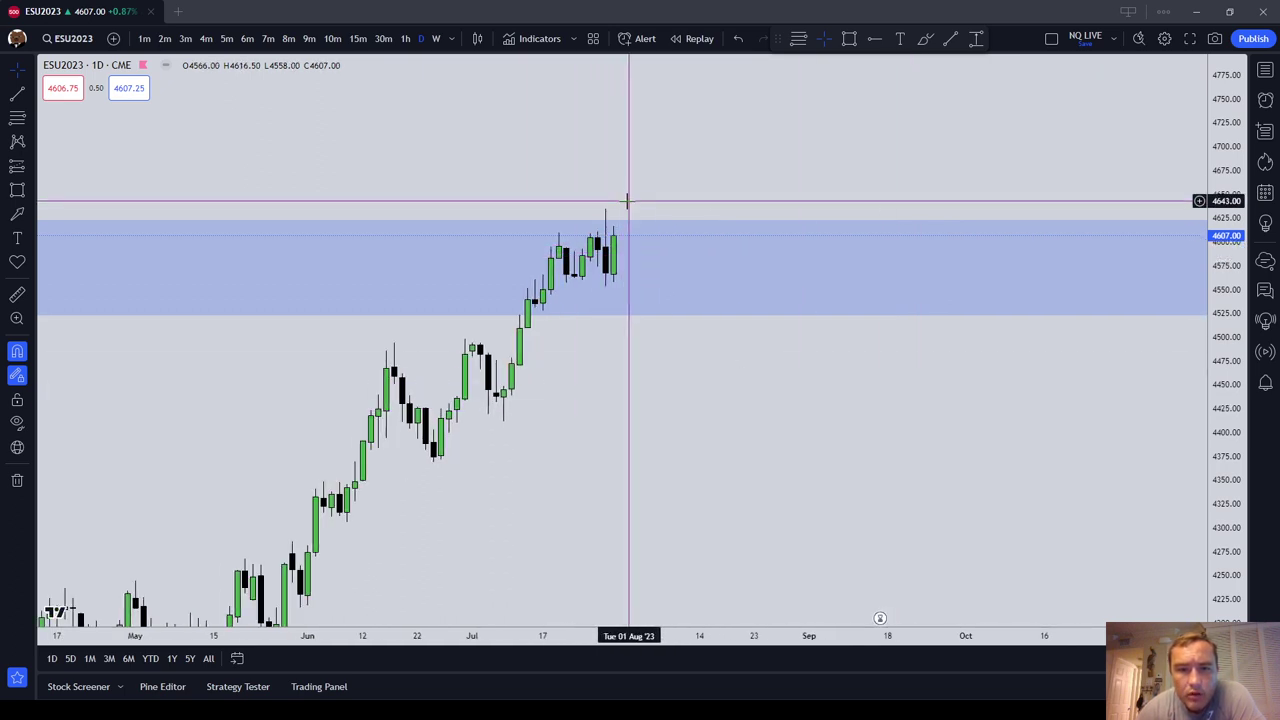
{"action": "scroll", "coordinate": [630, 205], "scroll_direction": "down", "scroll_amount": 3}
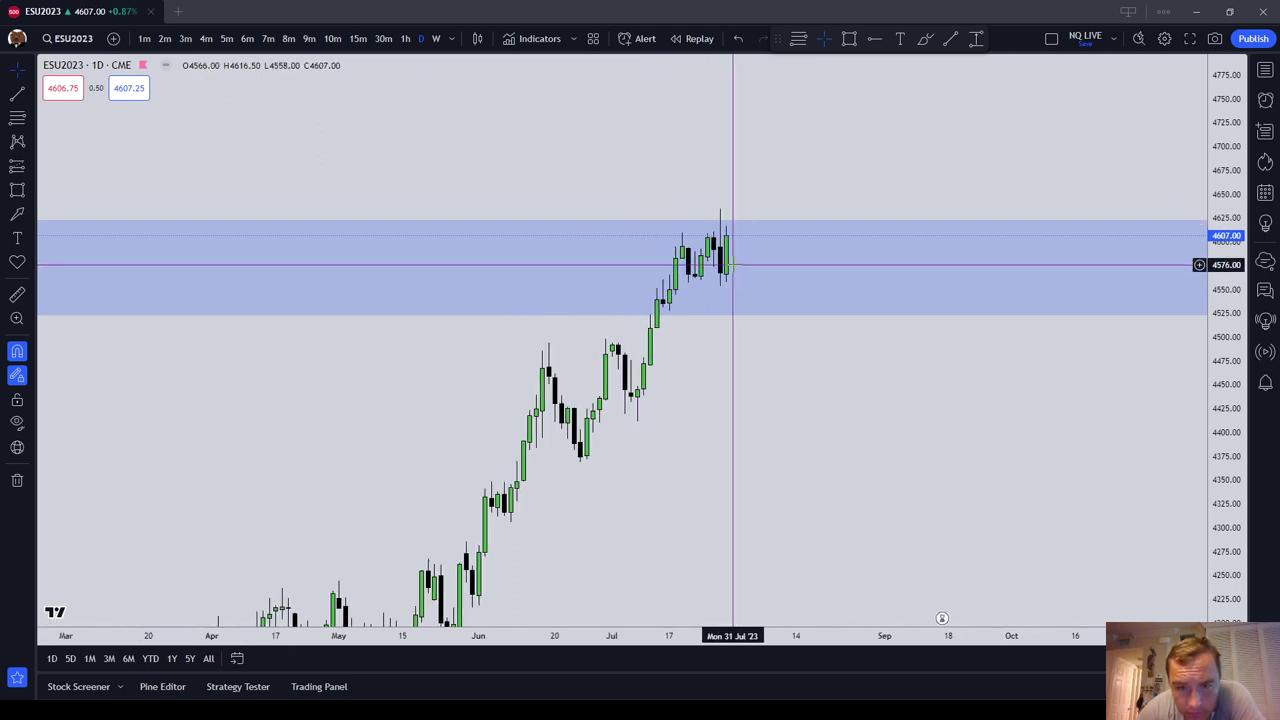
{"action": "left_click_drag", "start_coordinate": [826, 346], "coordinate": [740, 343]}
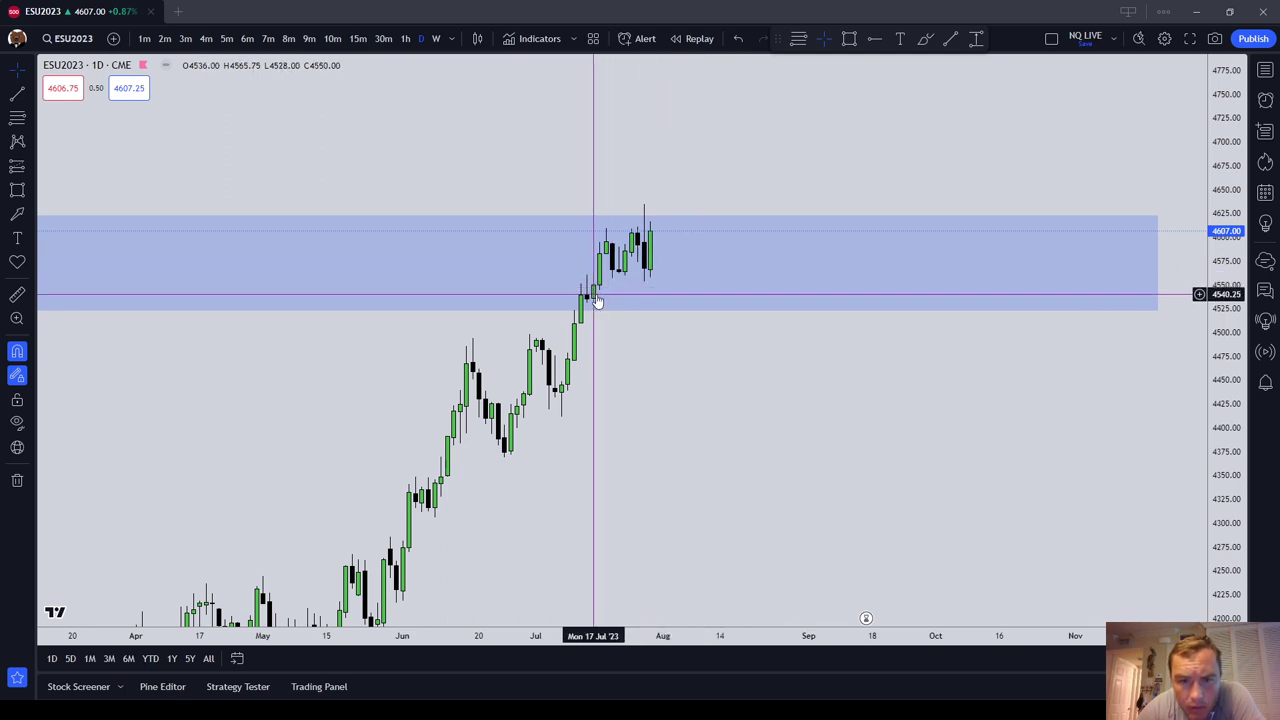
Draw a Fib retracement on the 14 July 2023 daily candle from its 4560.50 high to its 4531.00 low.
{"action": "left_click", "coordinate": [17, 117]}
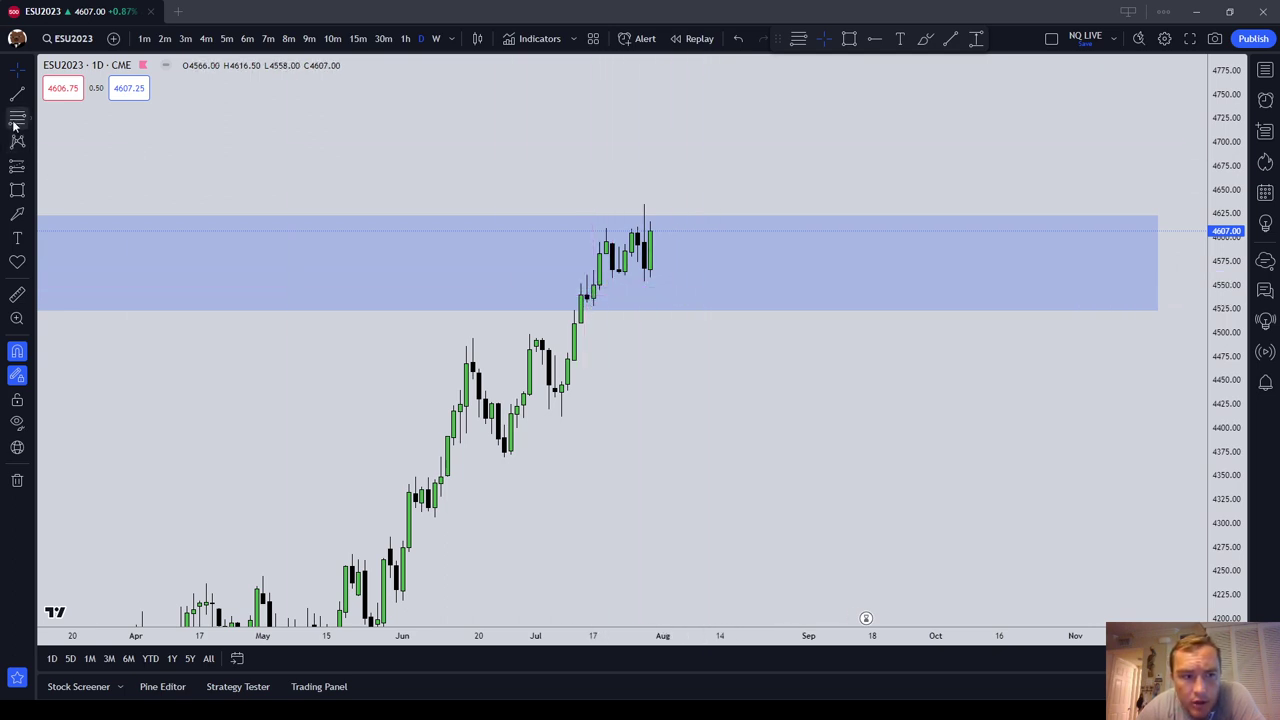
{"action": "left_click", "coordinate": [586, 275]}
{"action": "left_click", "coordinate": [588, 317]}
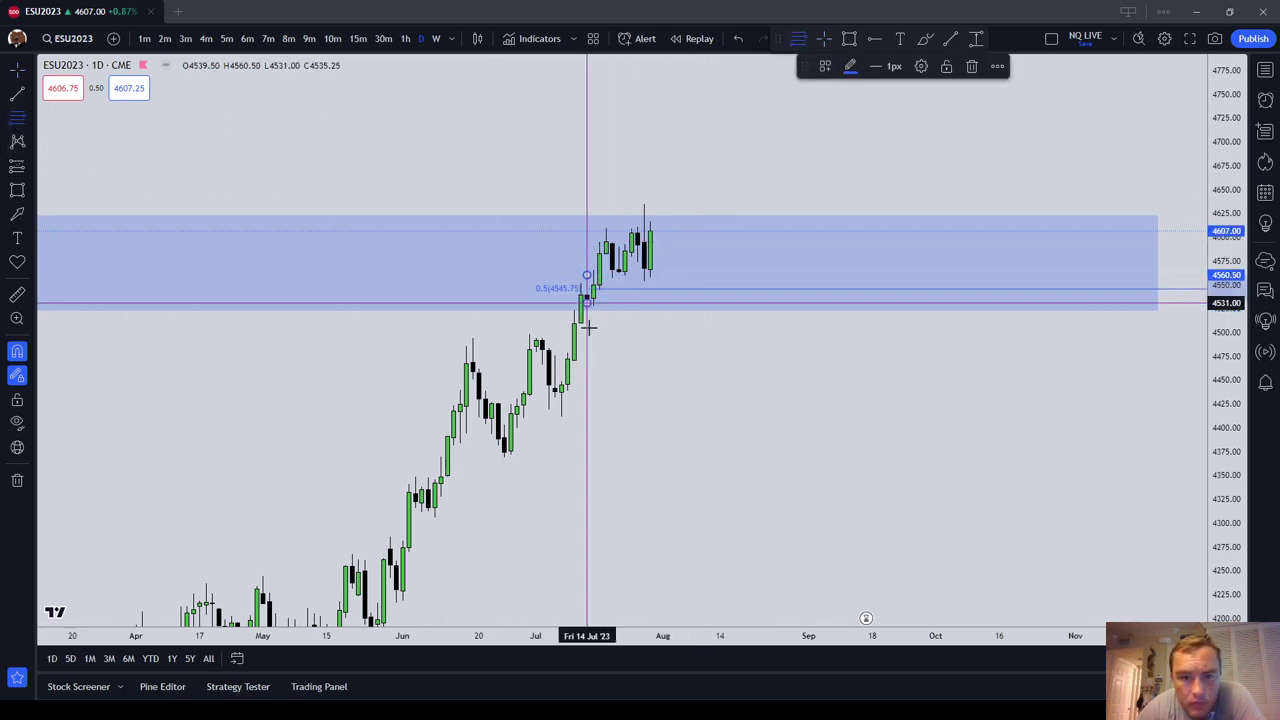
{"action": "left_click", "coordinate": [648, 359]}
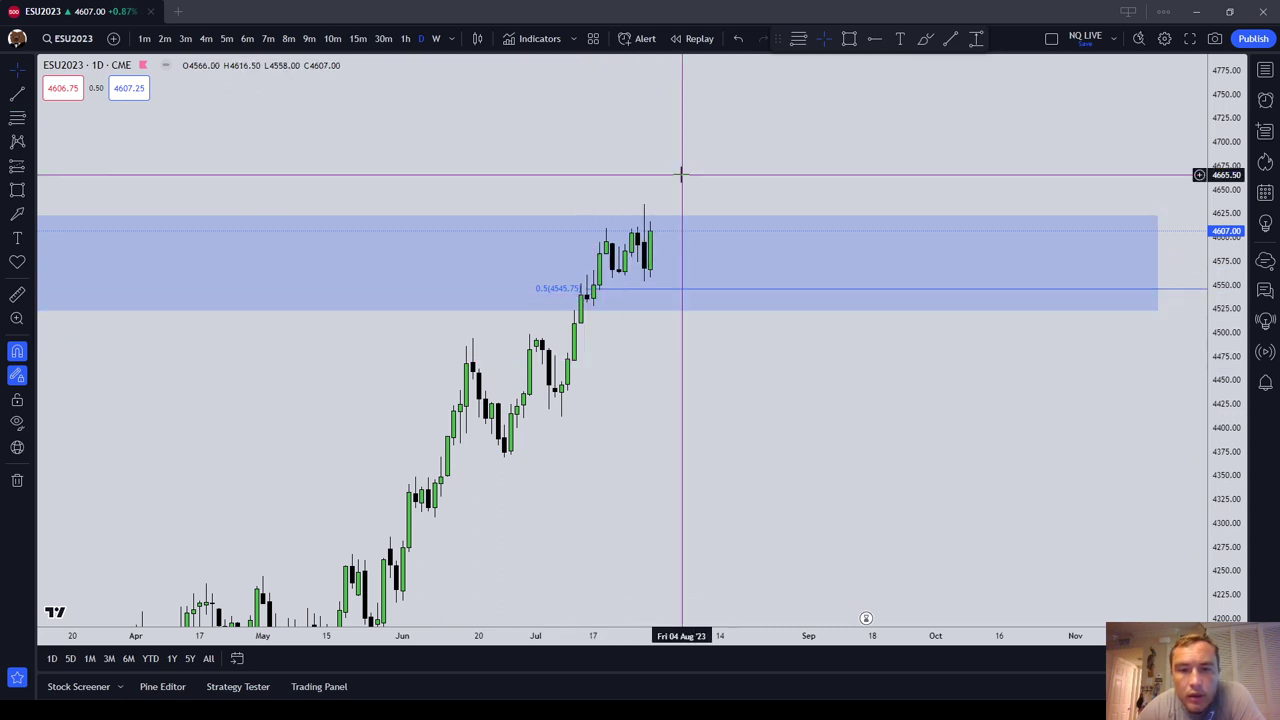
Compare the weekly and daily charts around the shaded gap zone and the 0.5 retracement level.
{"action": "left_click", "coordinate": [436, 38]}
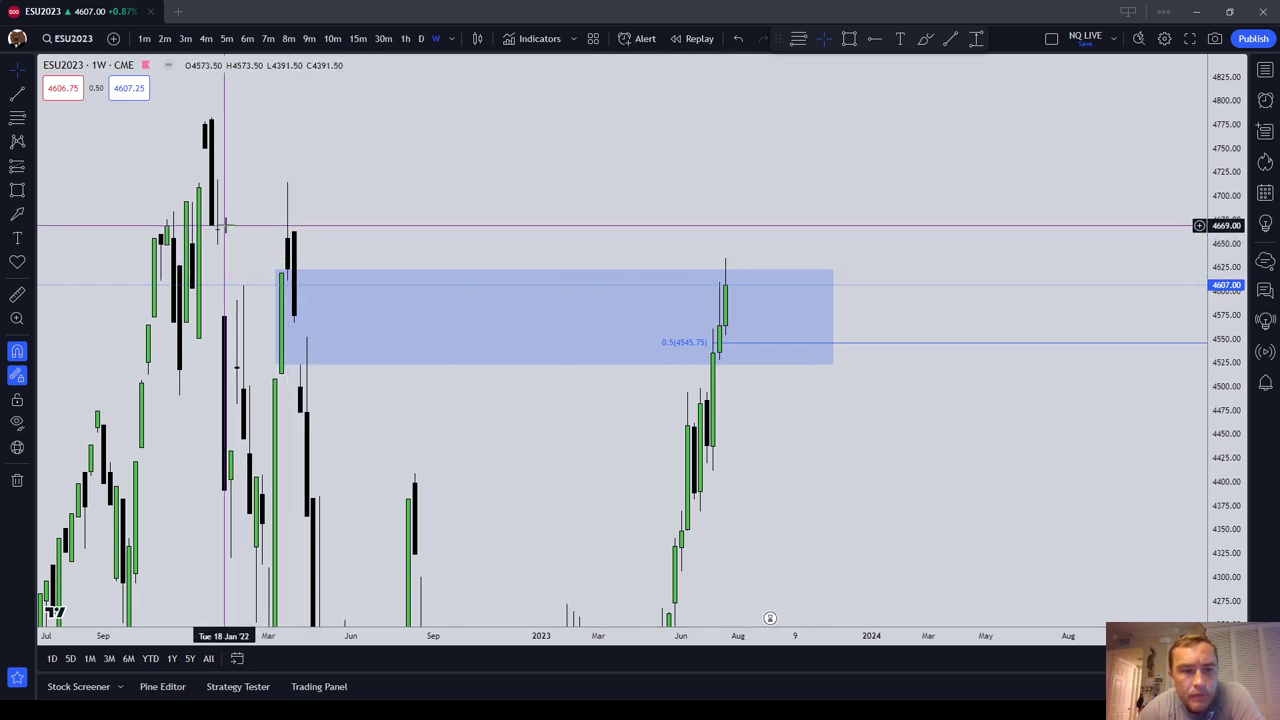
{"action": "left_click_drag", "start_coordinate": [492, 198], "coordinate": [596, 152]}
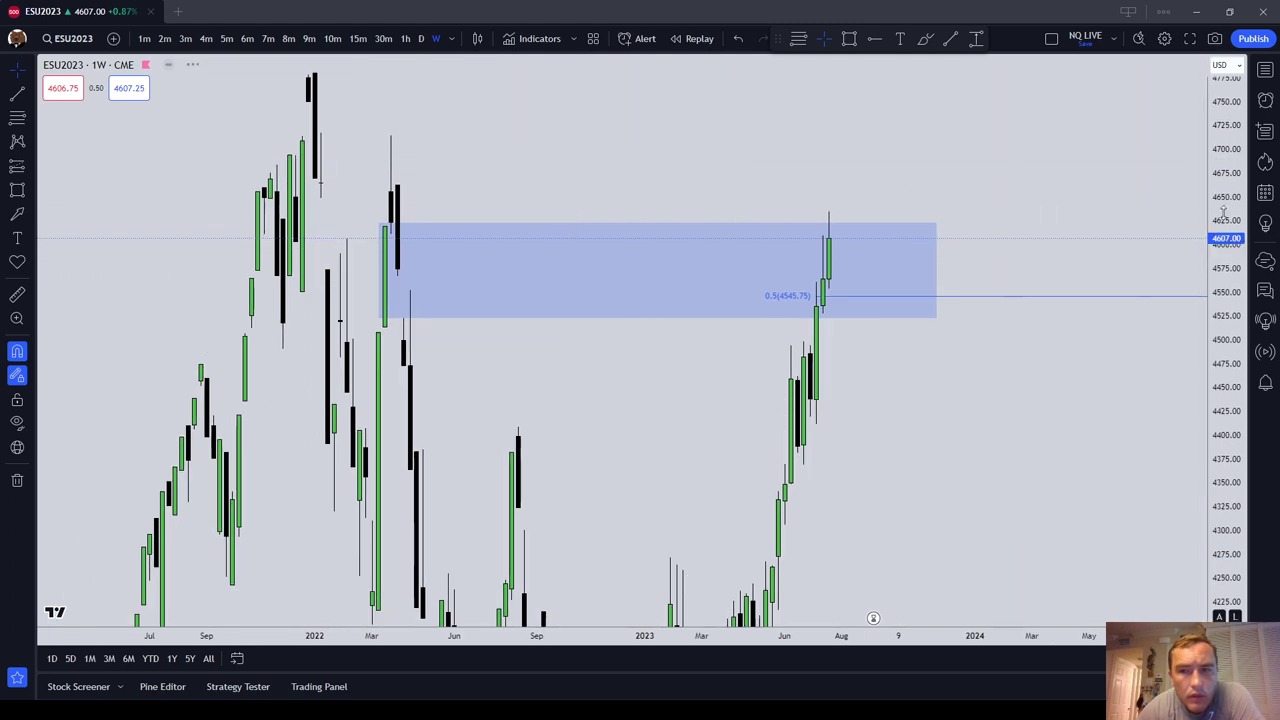
{"action": "left_click_drag", "start_coordinate": [1223, 209], "coordinate": [1223, 505]}
{"action": "left_click", "coordinate": [422, 38]}
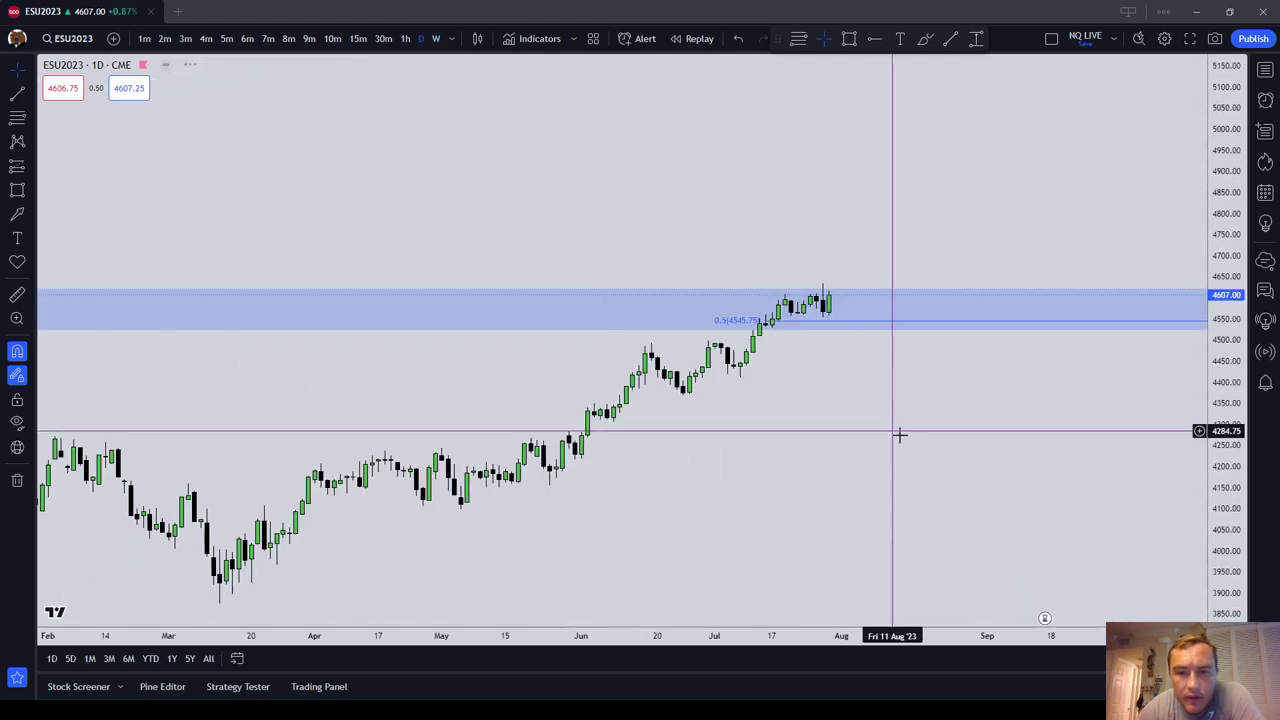
{"action": "scroll", "coordinate": [900, 434], "scroll_direction": "down", "scroll_amount": 2}
{"action": "left_click_drag", "start_coordinate": [1235, 462], "coordinate": [1228, 145]}
{"action": "left_click_drag", "start_coordinate": [1046, 458], "coordinate": [869, 505]}
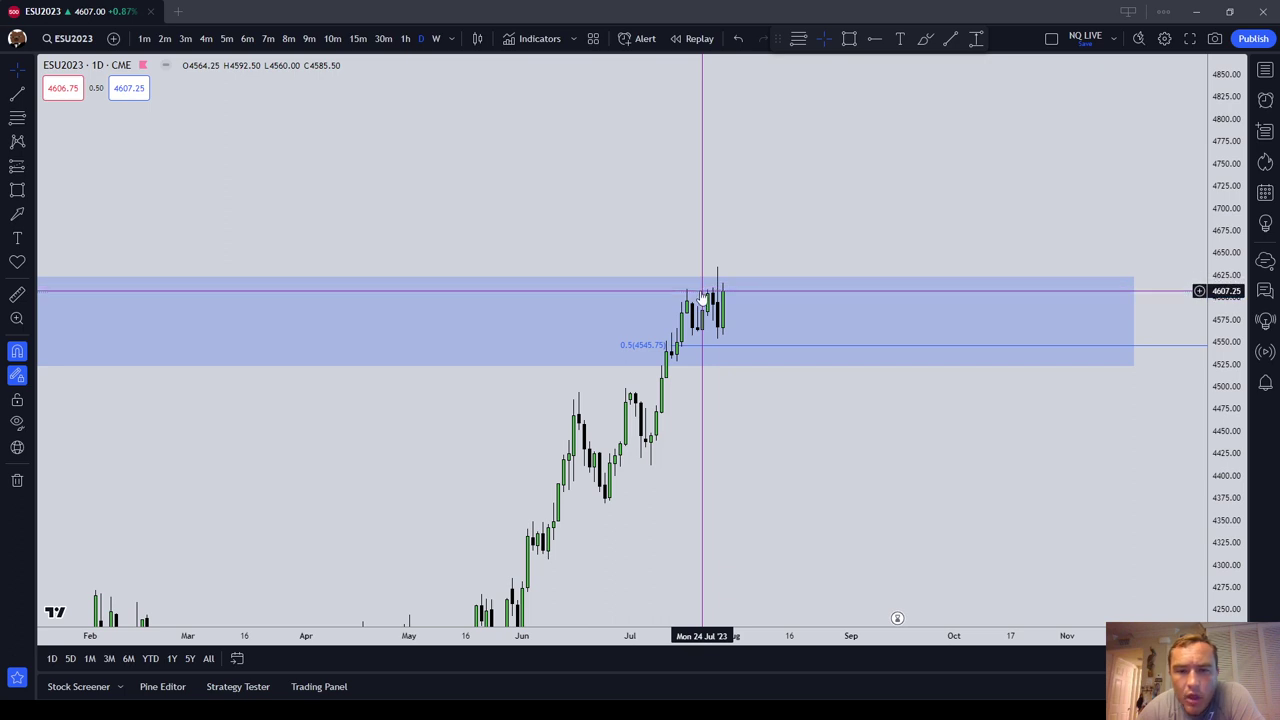
{"action": "left_click_drag", "start_coordinate": [844, 431], "coordinate": [826, 393]}
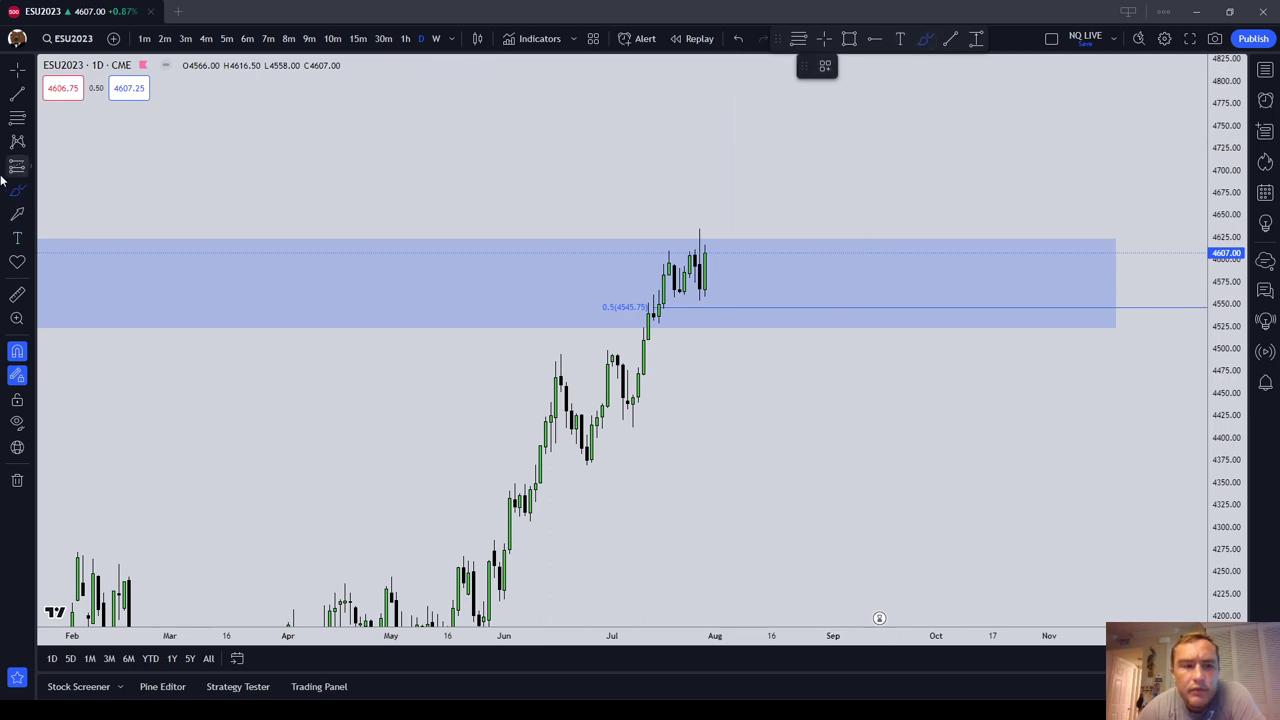
Circle the 4545.75 retracement line just after the latest weekly candle with the Brush, then return to the daily timeframe.
{"action": "left_click", "coordinate": [436, 40]}
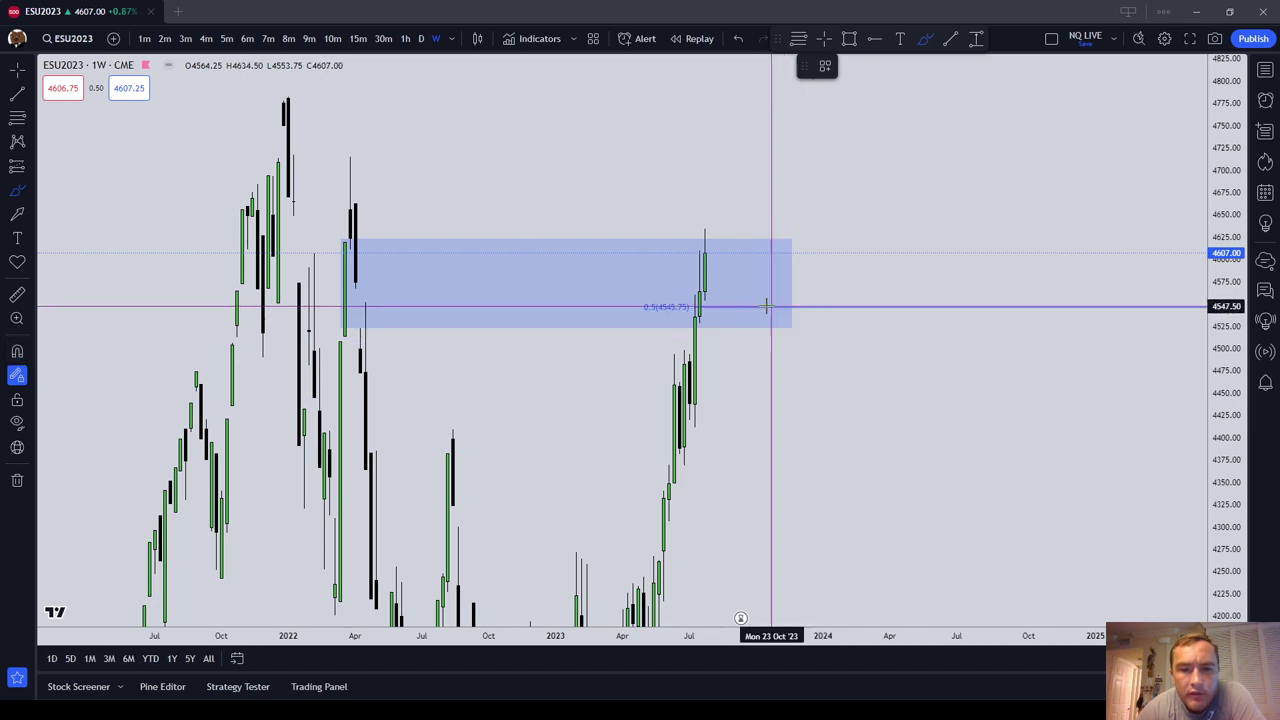
{"action": "mouse_move", "coordinate": [739, 304]}
{"action": "left_mouse_down"}
{"action": "mouse_move", "coordinate": [715, 309]}
{"action": "mouse_move", "coordinate": [736, 305]}
{"action": "left_mouse_up"}
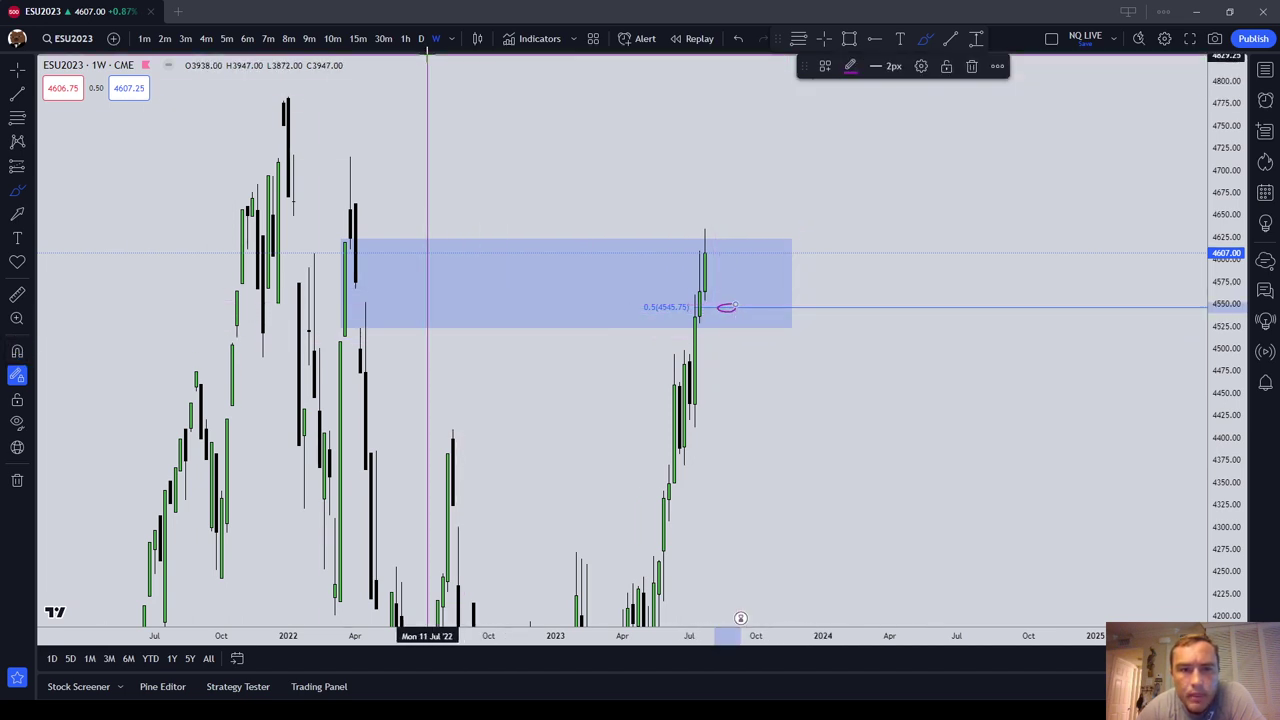
{"action": "left_click", "coordinate": [420, 38]}
{"action": "key", "text": "Escape"}
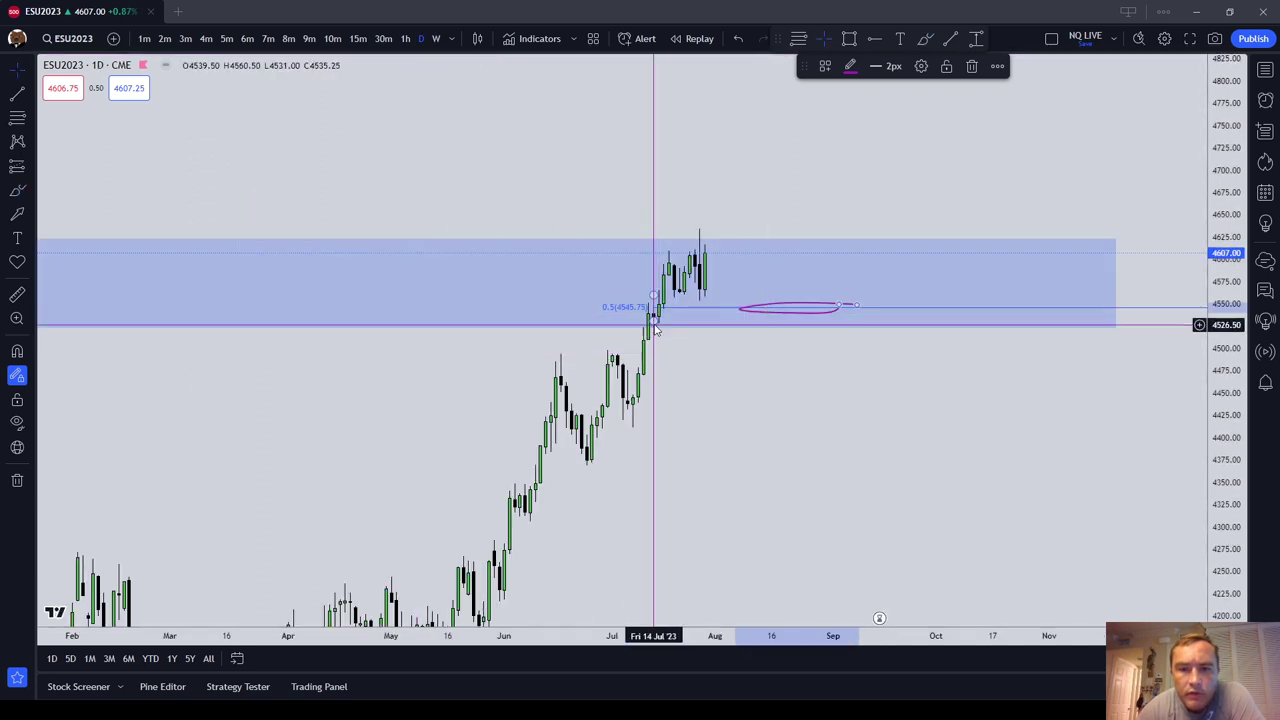
Review the 14 July retracement level and the circled target on the daily chart, then against the gap zone on the weekly chart.
{"action": "left_click", "coordinate": [653, 317]}
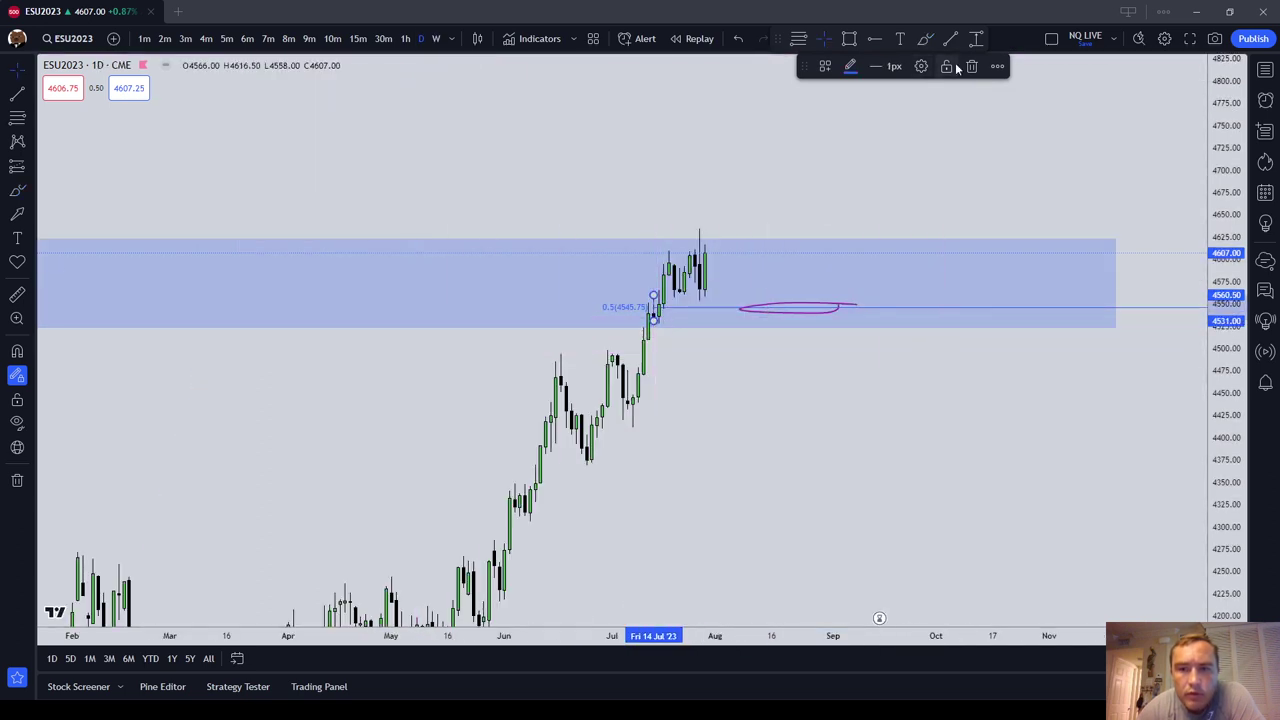
{"action": "left_click", "coordinate": [704, 206]}
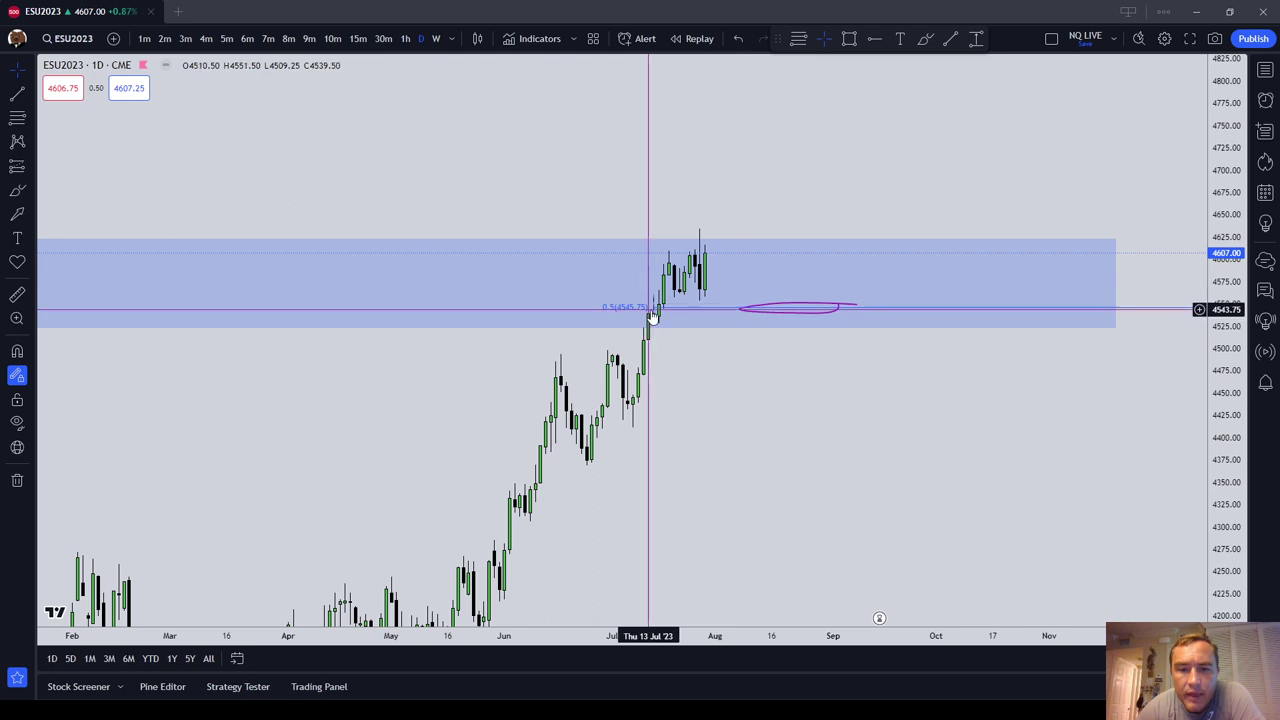
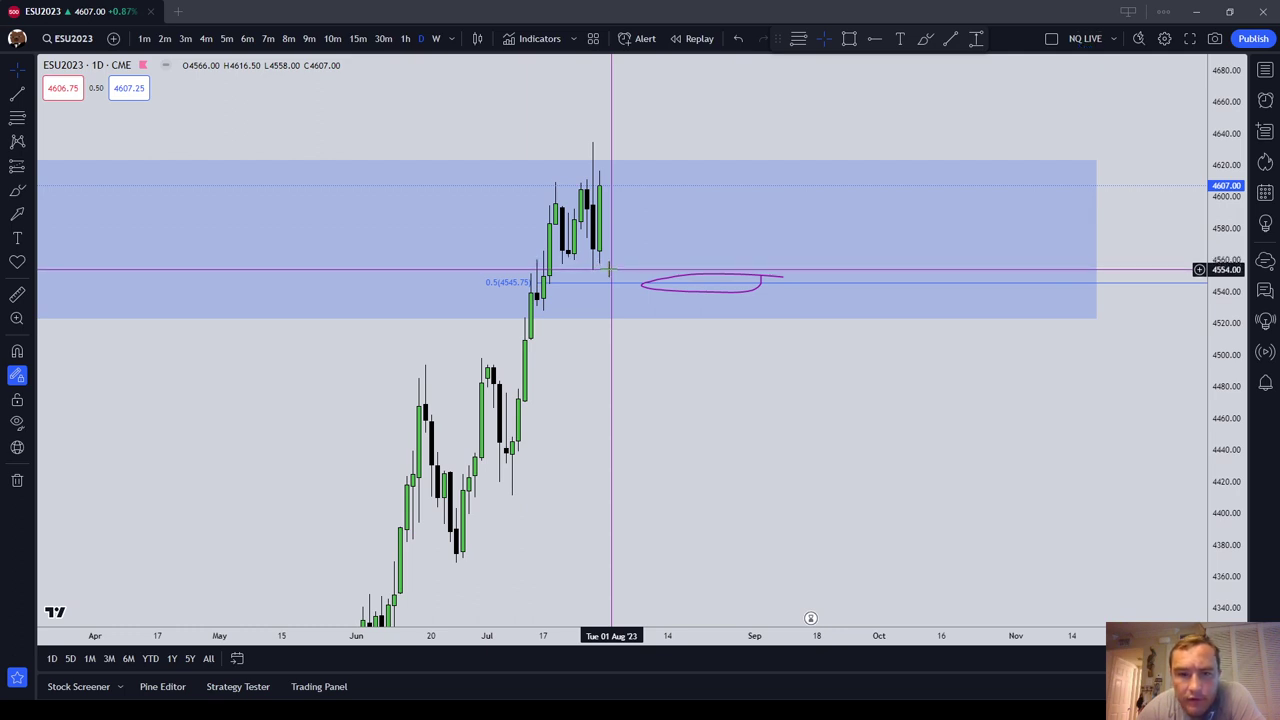
{"action": "left_click_drag", "start_coordinate": [623, 171], "coordinate": [667, 232]}
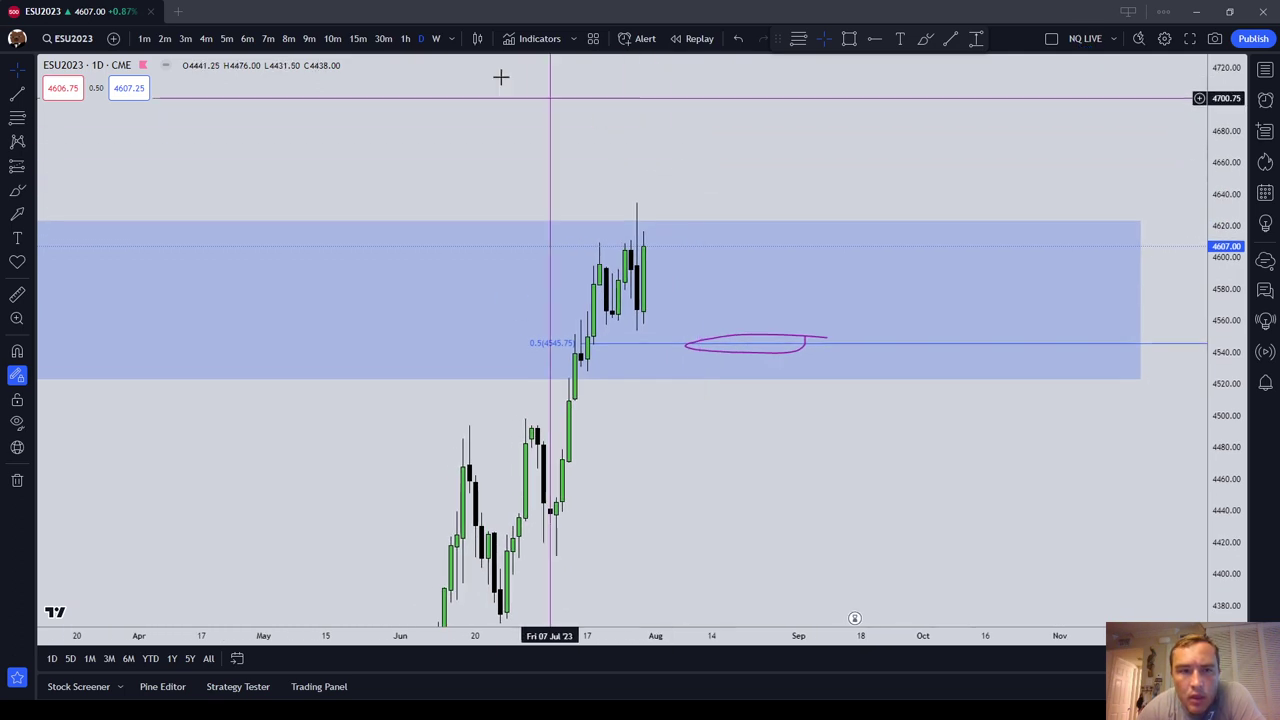
{"action": "left_click", "coordinate": [437, 39]}
{"action": "left_click", "coordinate": [446, 44]}
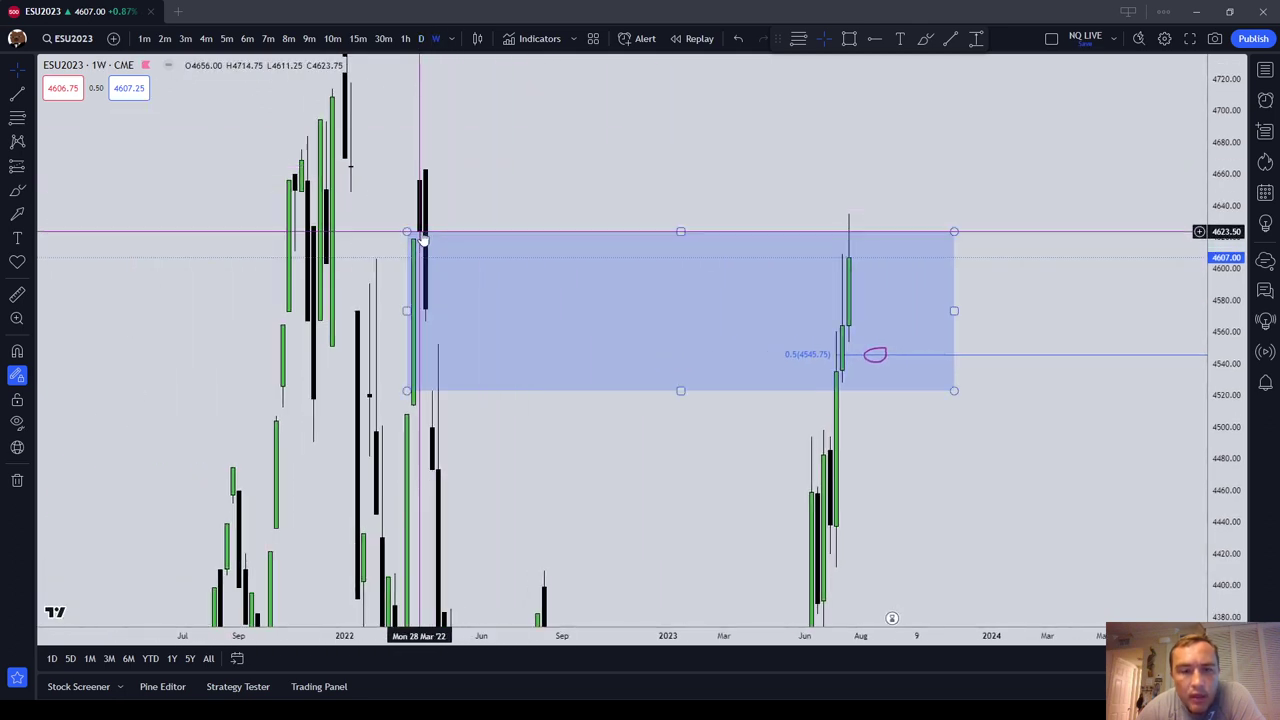
{"action": "left_click_drag", "start_coordinate": [1228, 190], "coordinate": [1234, 300]}
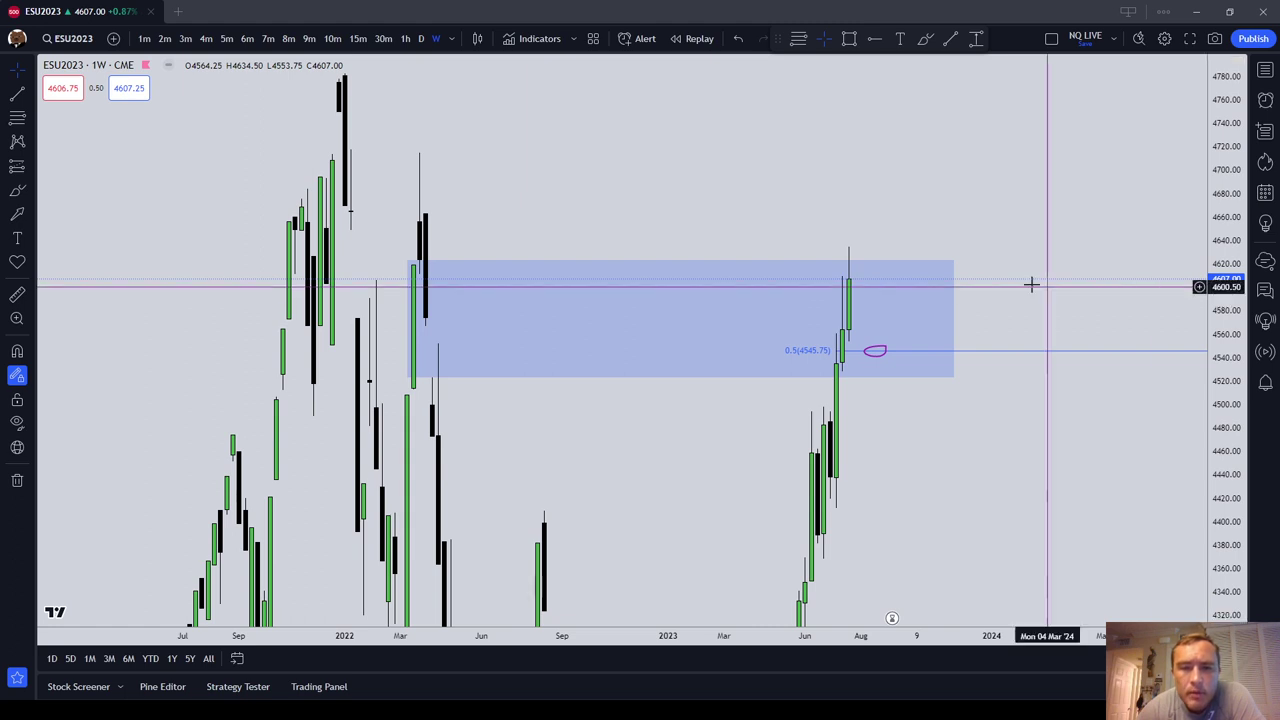
{"action": "scroll", "coordinate": [1017, 282], "scroll_direction": "up", "scroll_amount": 3}
{"action": "scroll", "coordinate": [1017, 282], "scroll_direction": "down", "scroll_amount": 1}
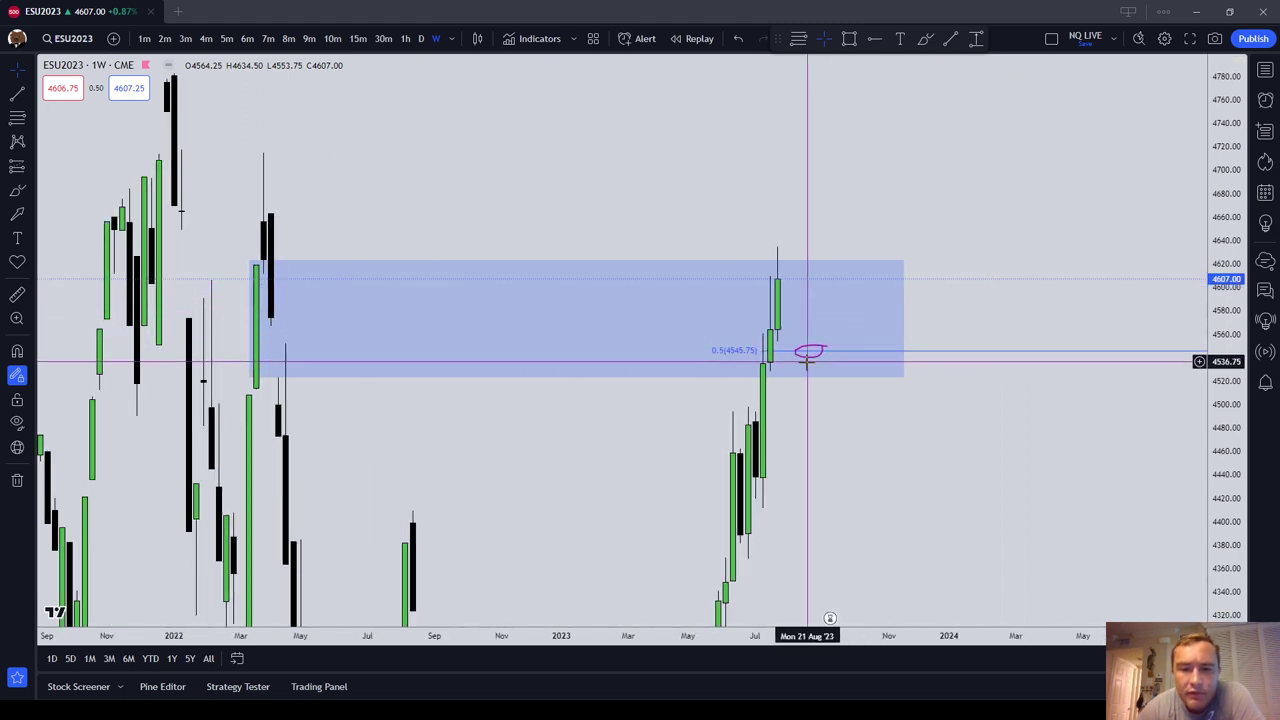
{"action": "left_click", "coordinate": [751, 349]}
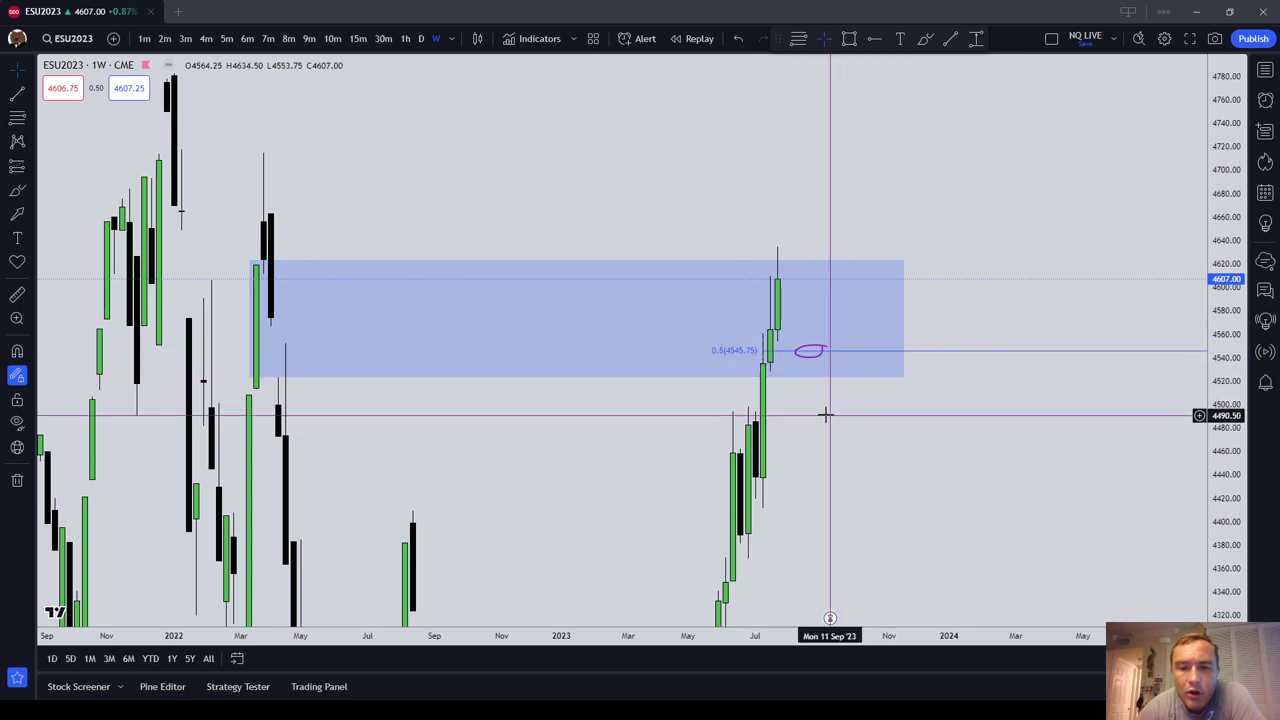
{"action": "left_click_drag", "start_coordinate": [877, 423], "coordinate": [843, 371]}
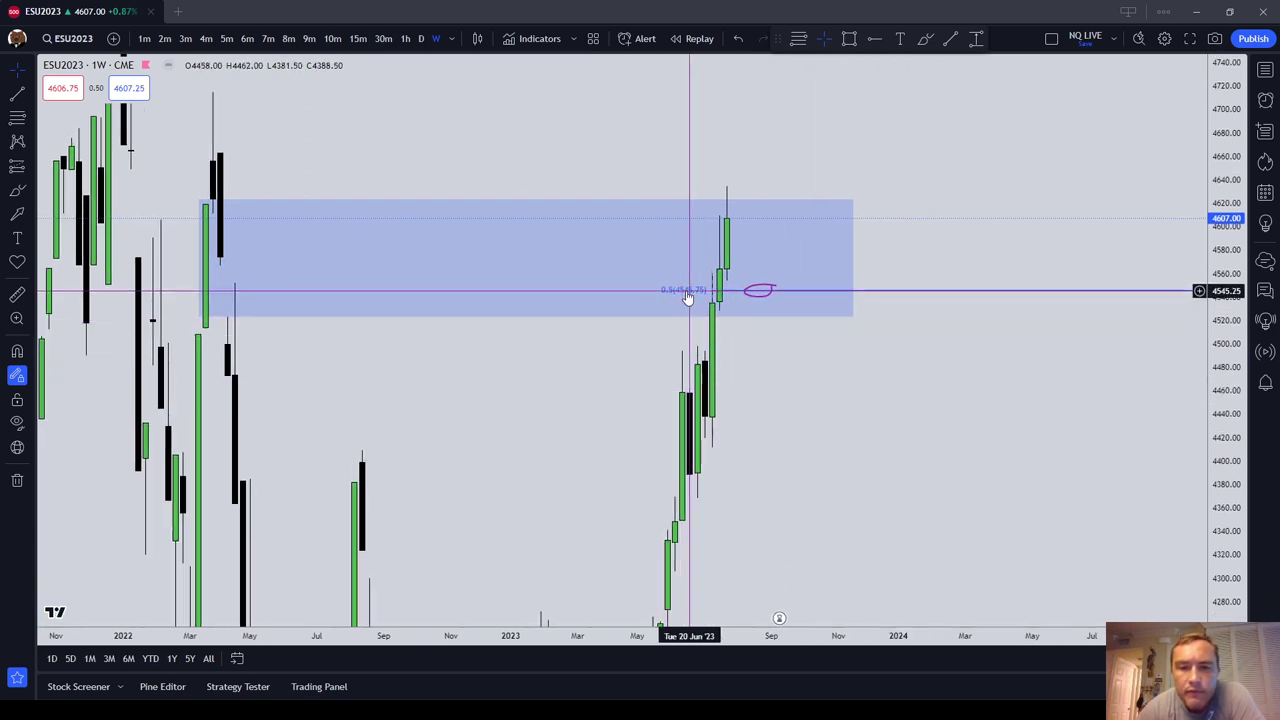
Delete the large shaded gap zone and draw a rectangle over the recent weekly gap from 4494.00 to 4528.00, extended to 25 March 2024.
{"action": "left_click", "coordinate": [646, 315]}
{"action": "key", "text": "Delete"}
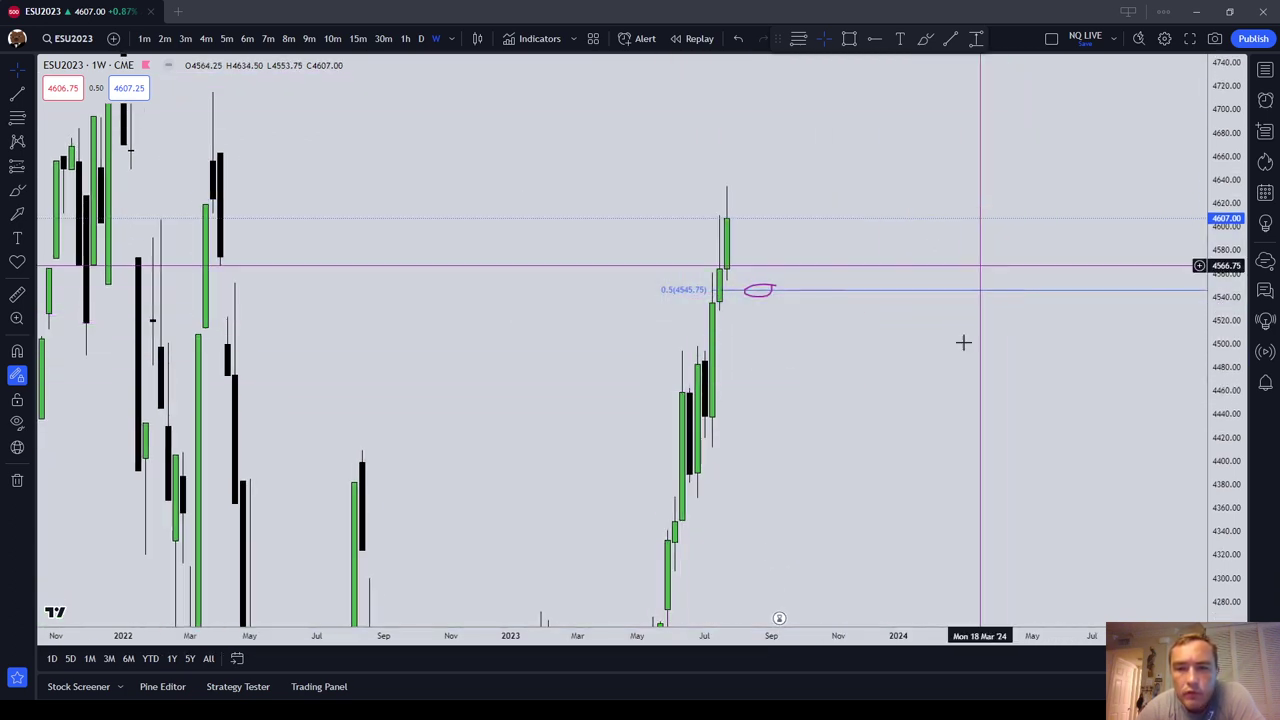
{"action": "left_click", "coordinate": [847, 39]}
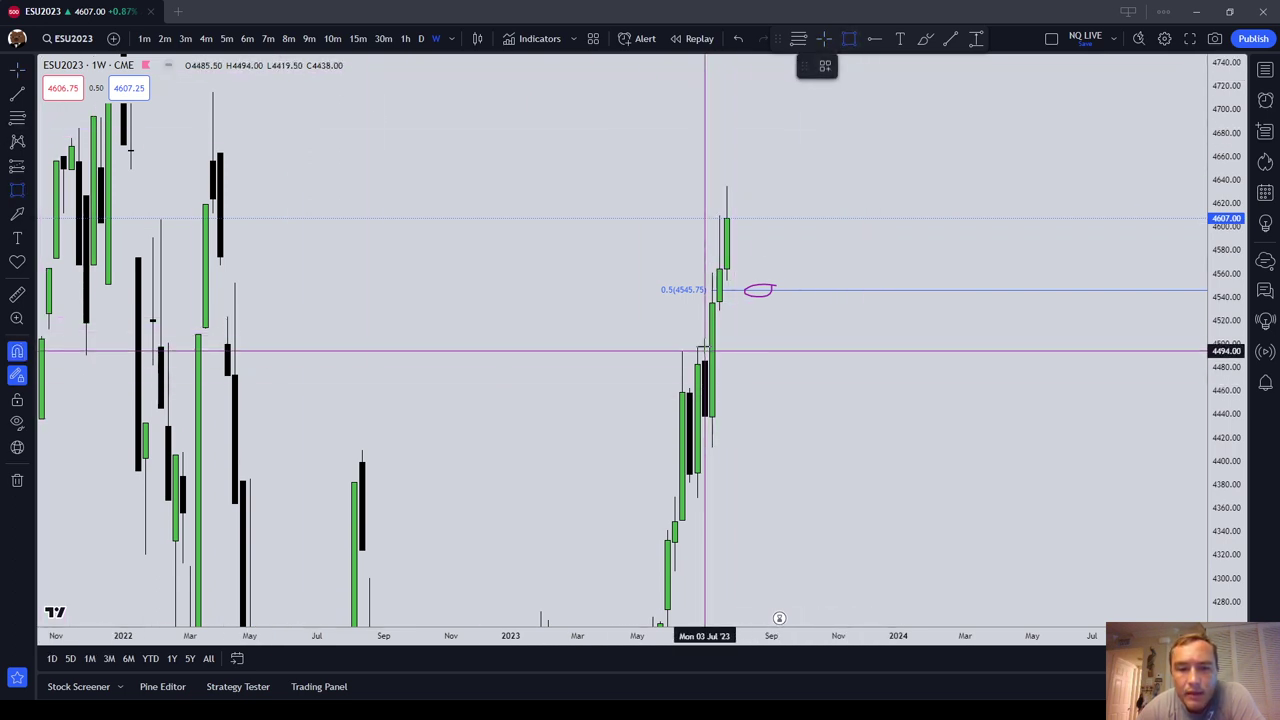
{"action": "left_click", "coordinate": [704, 341]}
{"action": "left_click", "coordinate": [726, 320]}
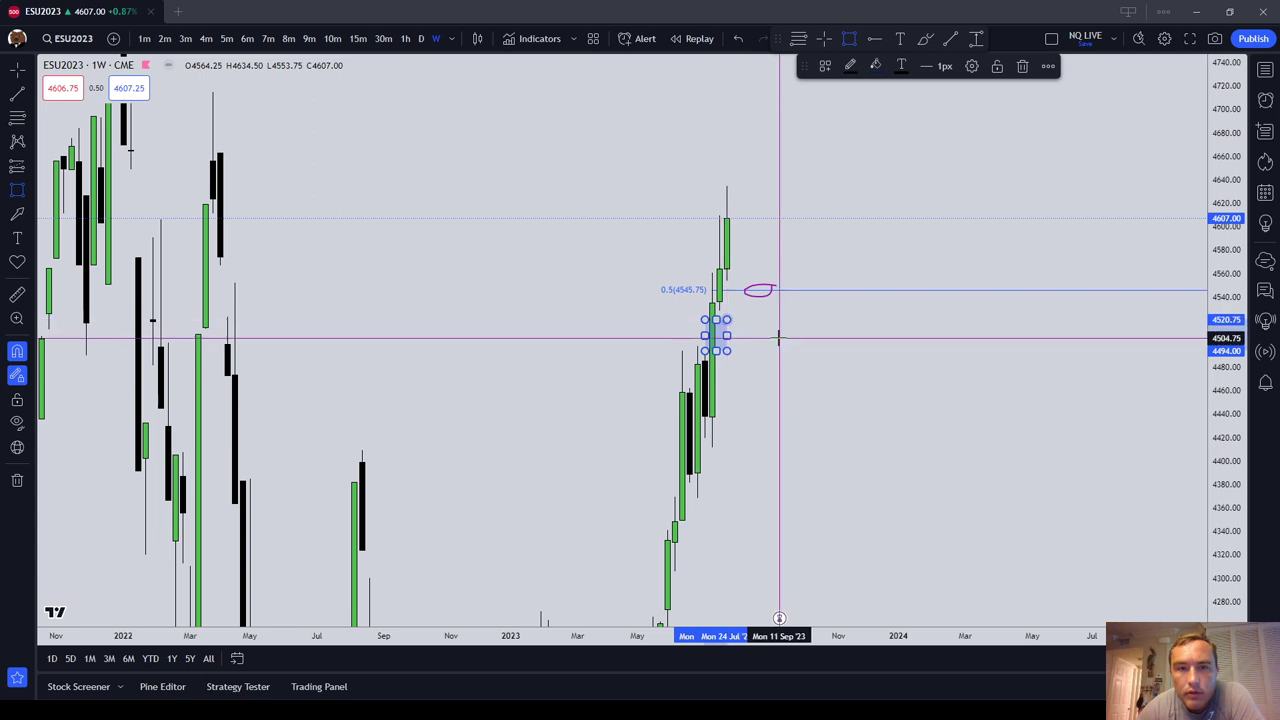
{"action": "left_click", "coordinate": [774, 336]}
{"action": "mouse_move", "coordinate": [697, 321]}
{"action": "left_mouse_down"}
{"action": "mouse_move", "coordinate": [711, 310]}
{"action": "mouse_move", "coordinate": [987, 331]}
{"action": "left_mouse_up"}
Label the new gap rectangle "FVG (1W)", stretch its start to 5 June 2023 and pull its end back to about November 2023.
{"action": "double_click", "coordinate": [988, 331]}
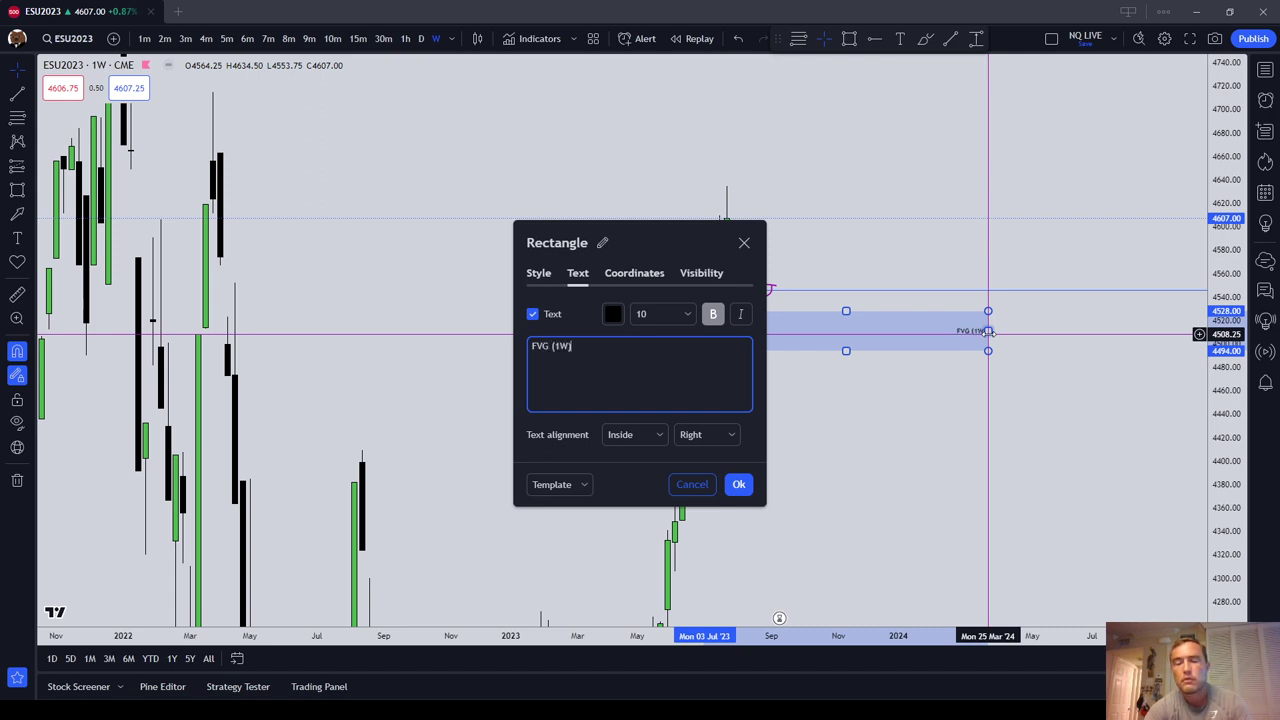
{"action": "left_click", "coordinate": [739, 484]}
{"action": "left_click_drag", "start_coordinate": [706, 331], "coordinate": [675, 331]}
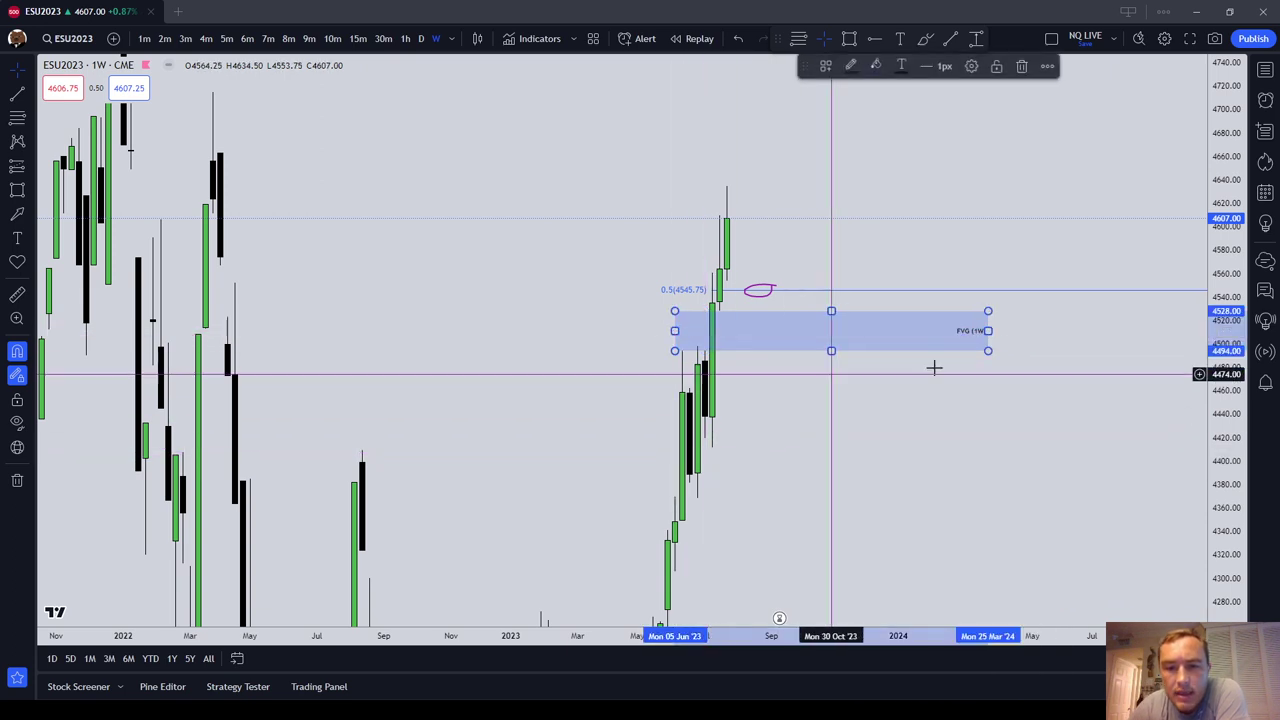
{"action": "left_click_drag", "start_coordinate": [980, 339], "coordinate": [871, 331]}
{"action": "left_click", "coordinate": [751, 400]}
{"action": "left_click", "coordinate": [683, 343]}
{"action": "left_click", "coordinate": [800, 370]}
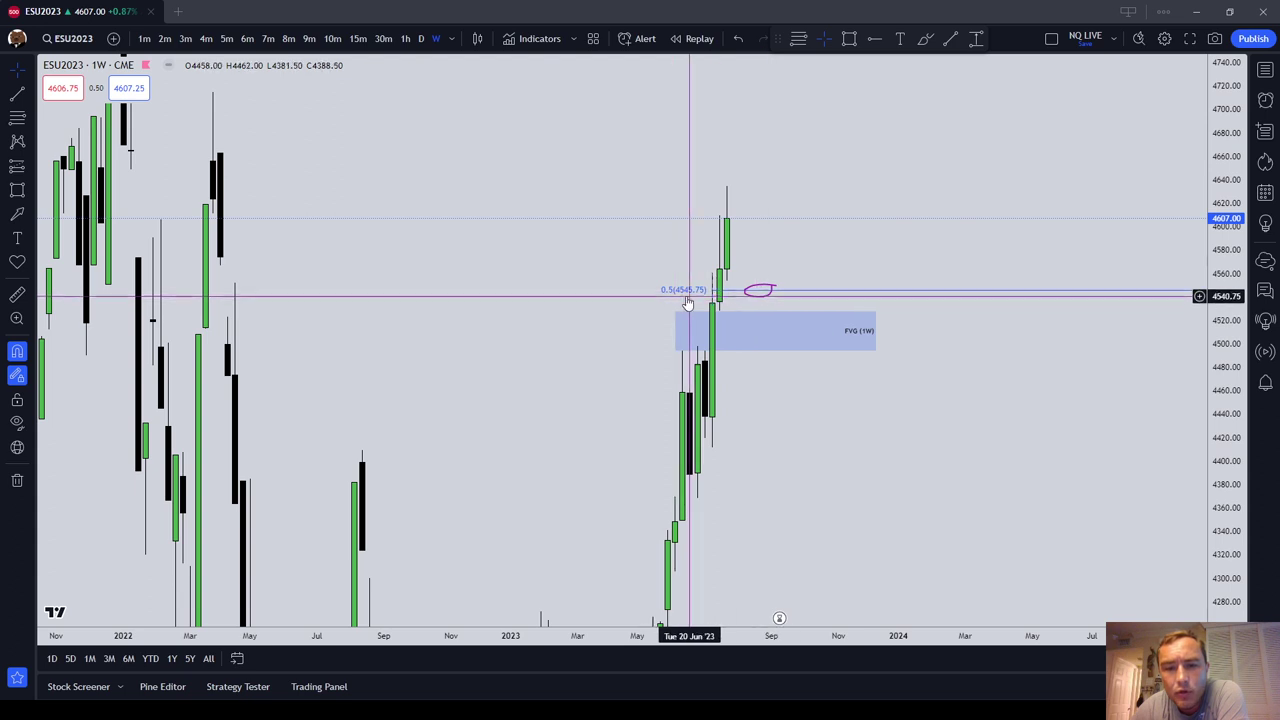
Delete the brushed circle on the 4545.75 retracement line.
{"action": "left_click", "coordinate": [776, 311]}
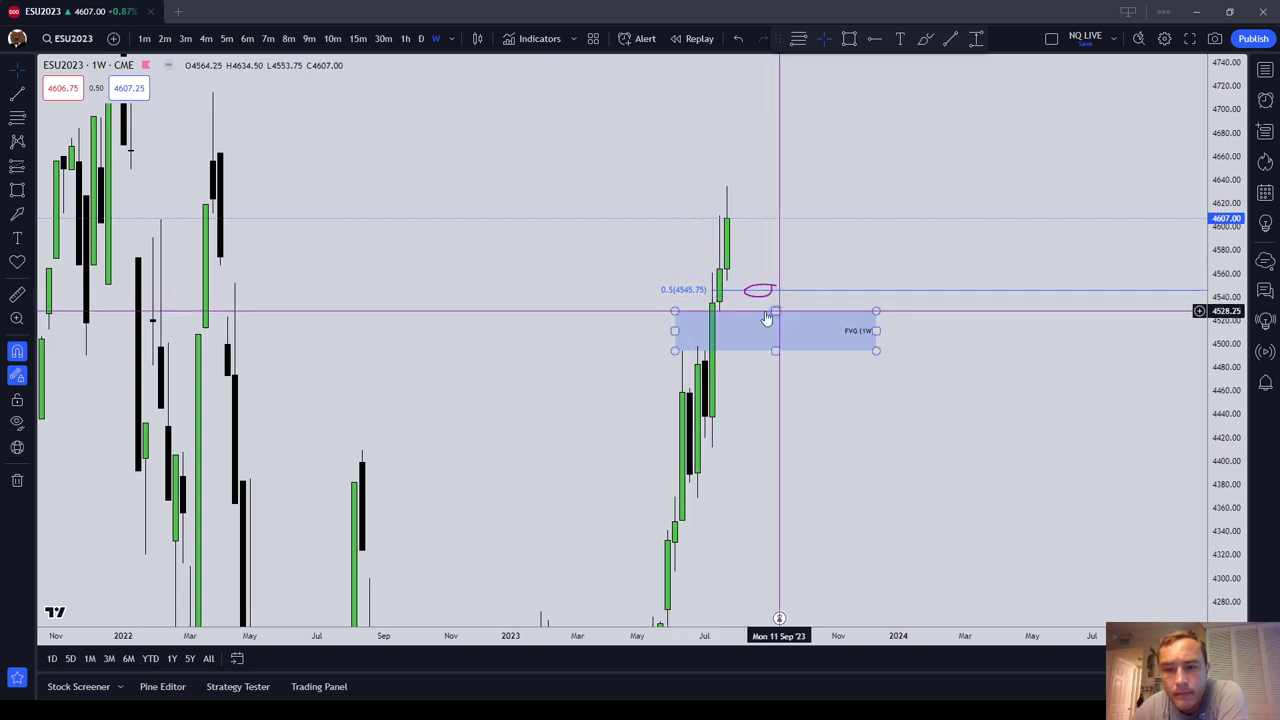
{"action": "left_click", "coordinate": [766, 301]}
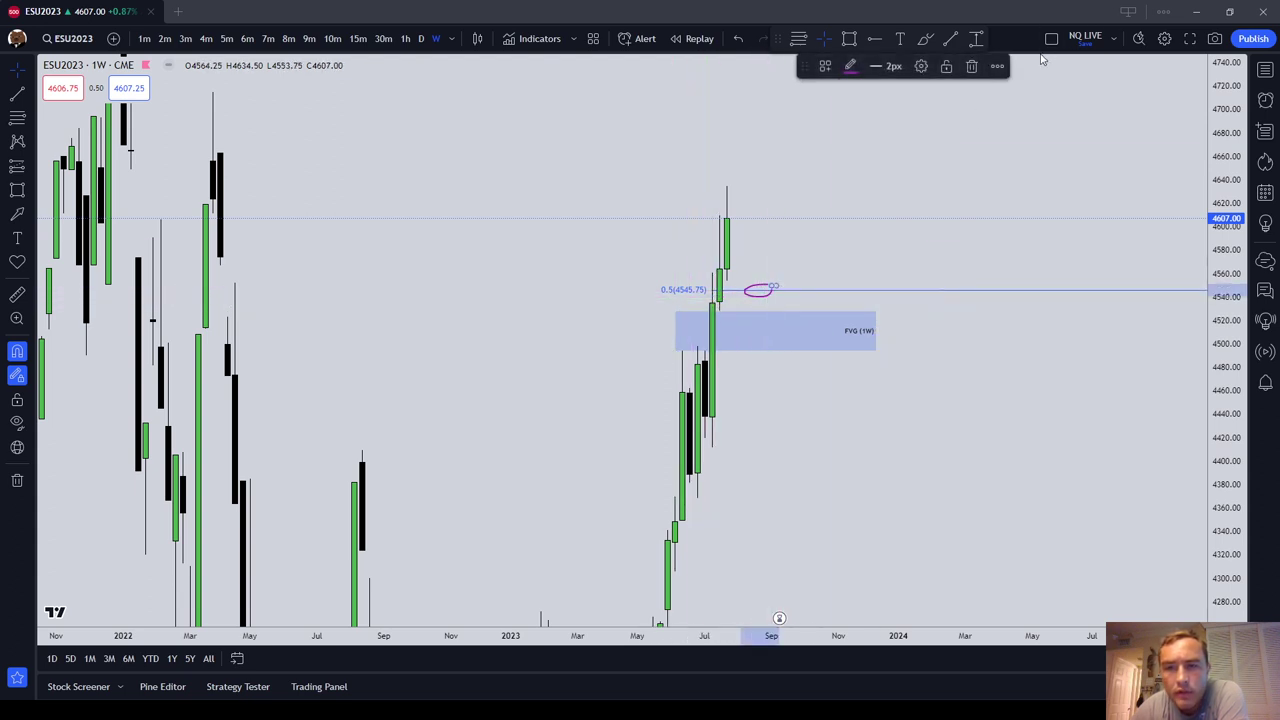
{"action": "left_click", "coordinate": [971, 67]}
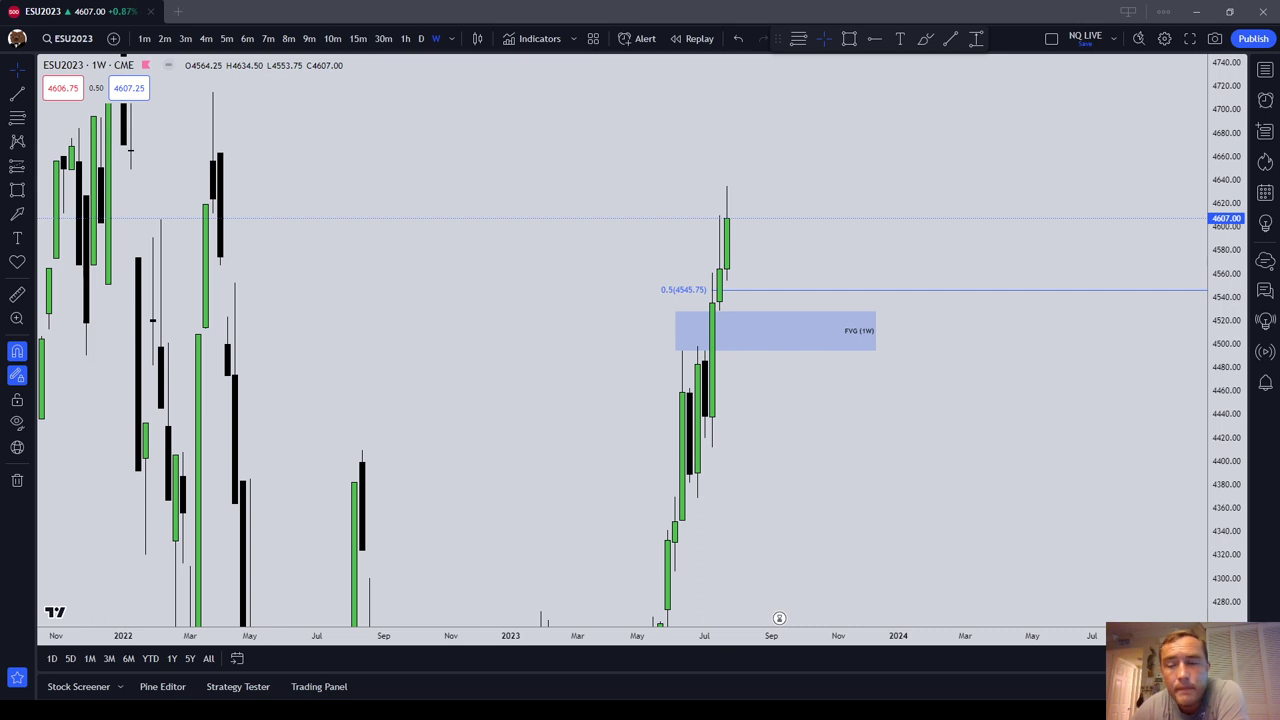
Open NQU2023 from the watchlist and check its existing markings on the weekly and daily charts.
{"action": "left_click", "coordinate": [1266, 72]}
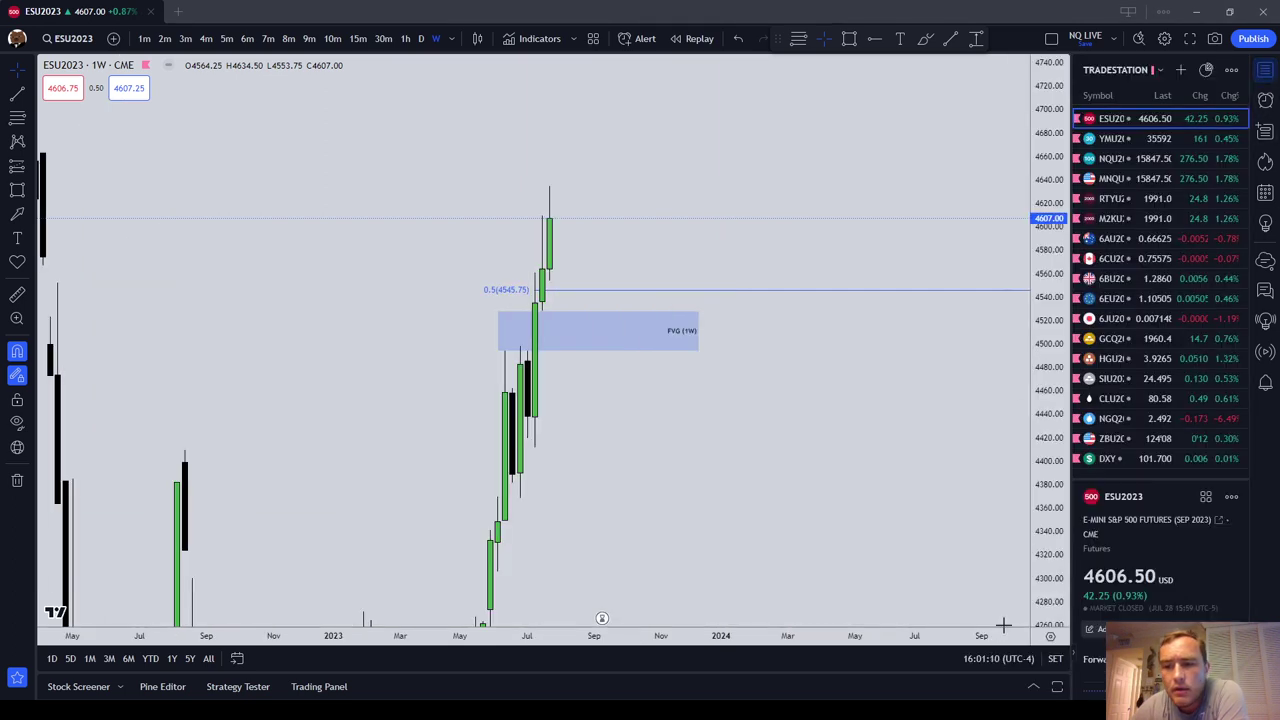
{"action": "left_click", "coordinate": [1130, 158]}
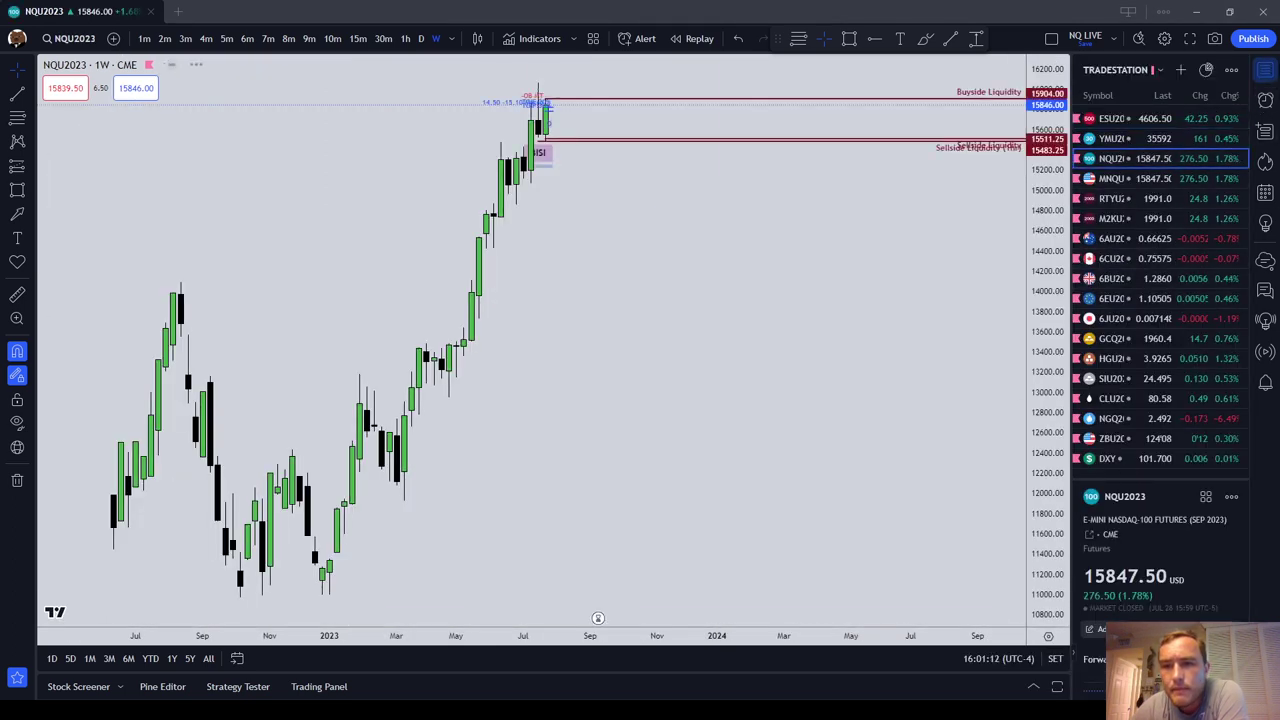
{"action": "left_click", "coordinate": [1265, 70]}
{"action": "left_click_drag", "start_coordinate": [864, 303], "coordinate": [898, 350]}
{"action": "left_click", "coordinate": [423, 39]}
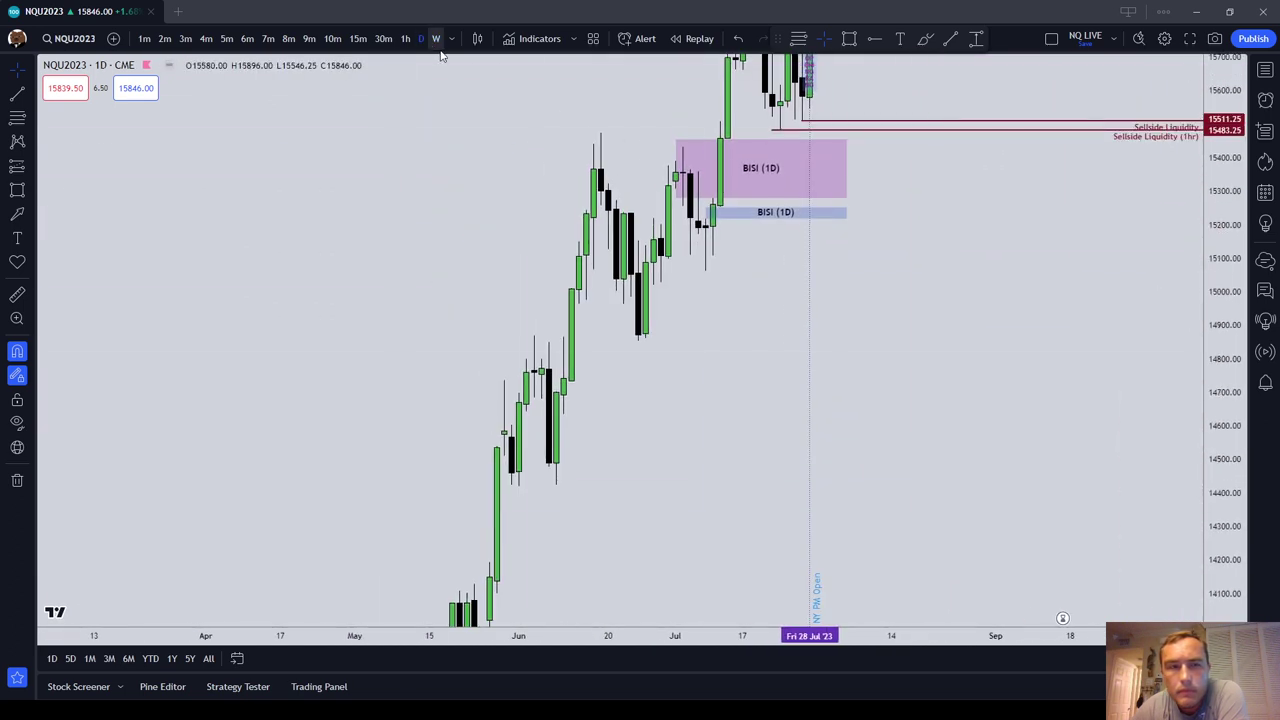
Load the TRAINING layout and set the NQ1! chart to the weekly timeframe, rescaled to fit the candles from late 2021 onward.
{"action": "left_click", "coordinate": [1115, 40]}
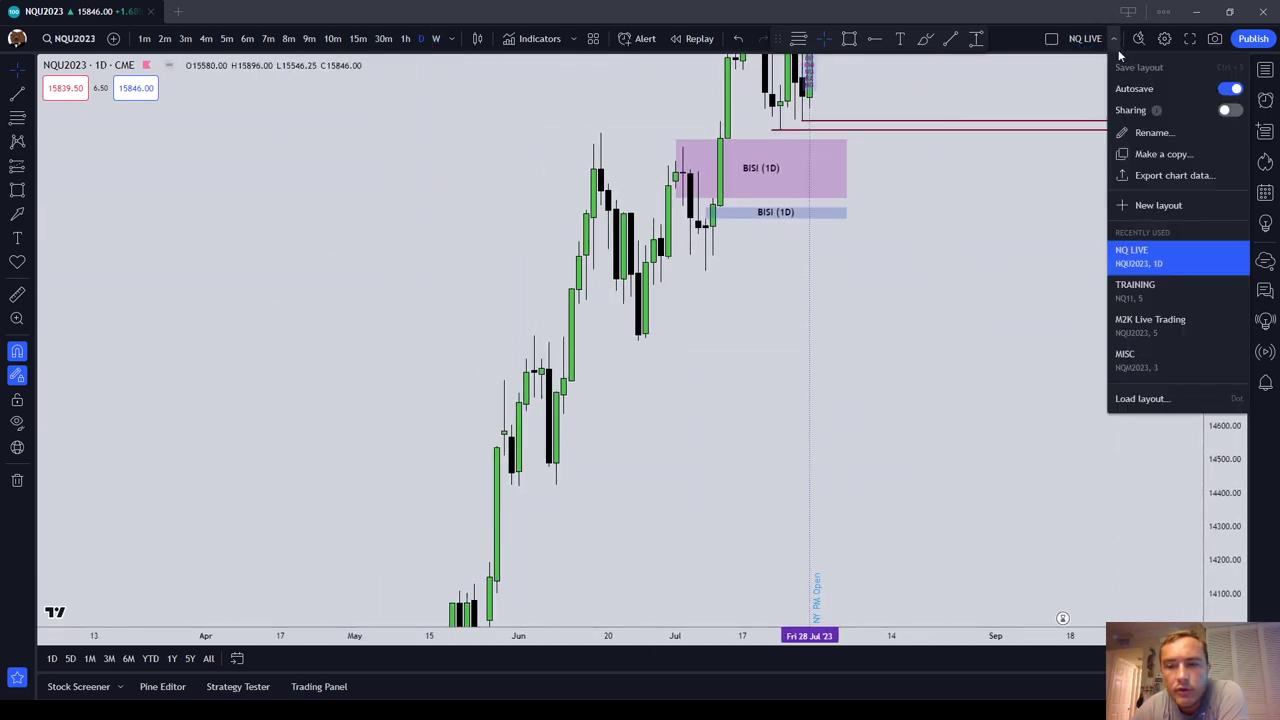
{"action": "left_click", "coordinate": [1178, 323]}
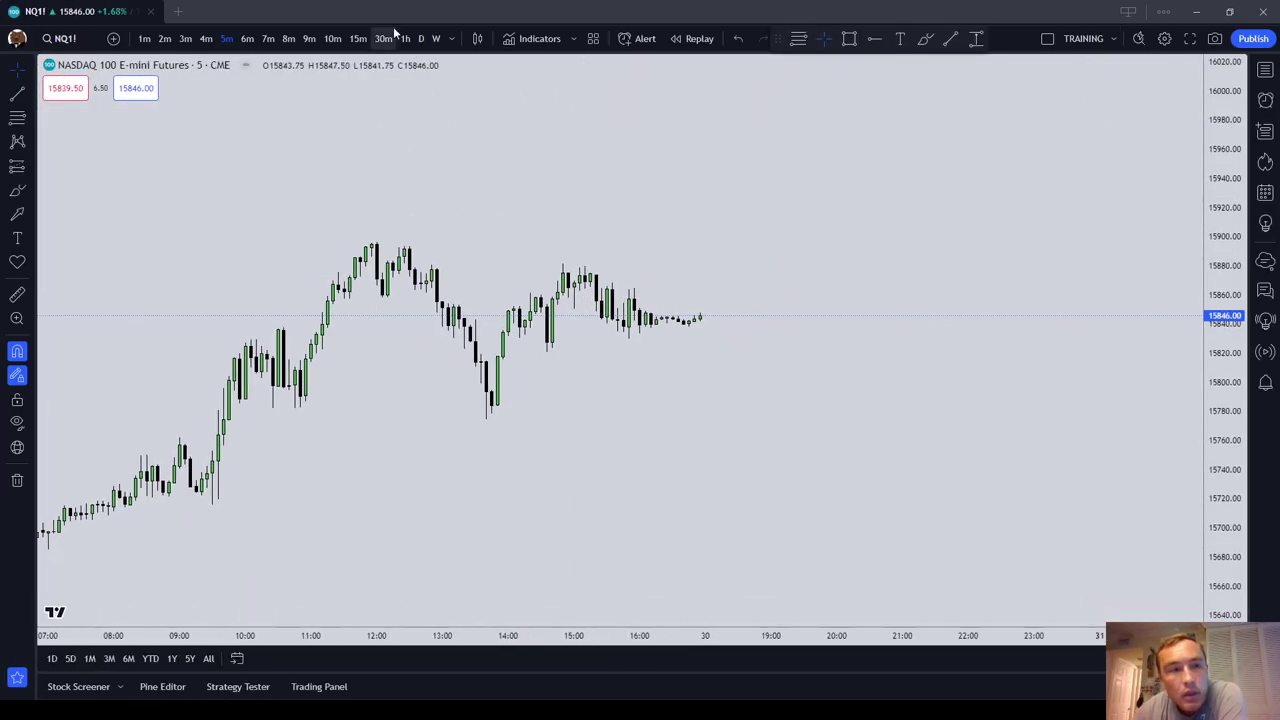
{"action": "left_click", "coordinate": [435, 39]}
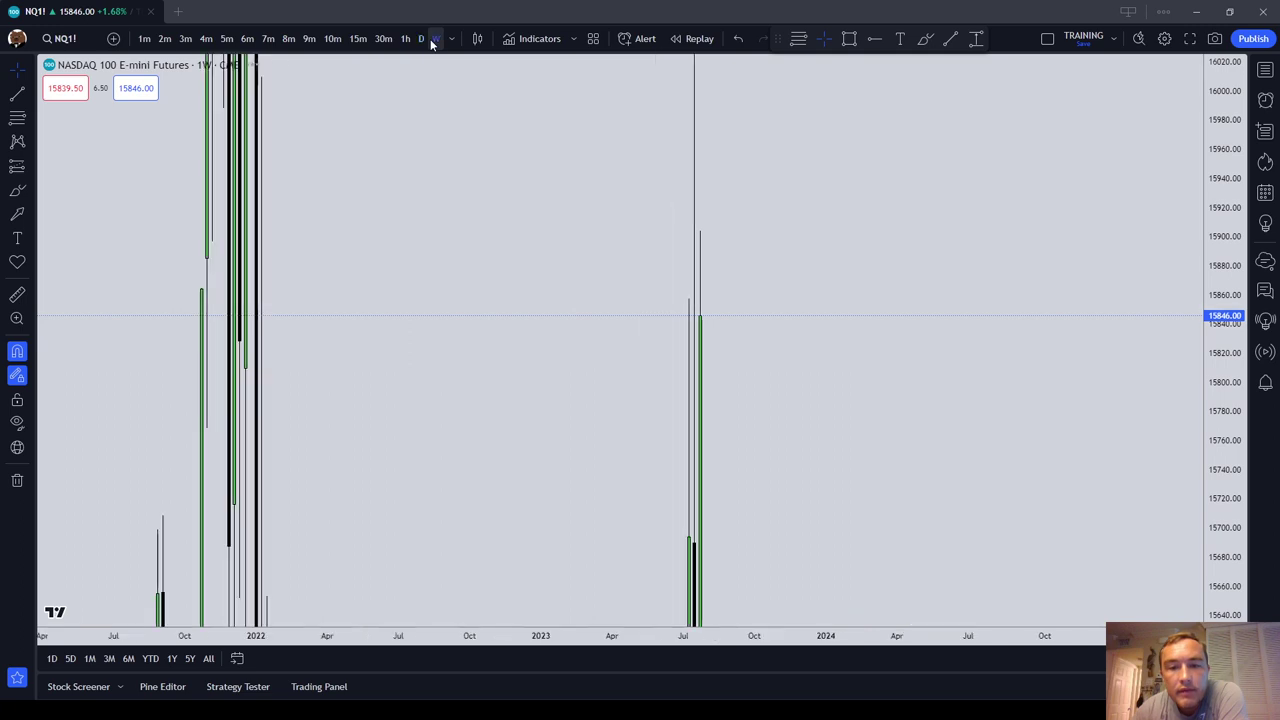
{"action": "scroll", "coordinate": [831, 520], "scroll_direction": "up", "scroll_amount": 3}
{"action": "left_click_drag", "start_coordinate": [857, 513], "coordinate": [1104, 420]}
{"action": "left_click_drag", "start_coordinate": [1226, 254], "coordinate": [1256, 307]}
{"action": "left_click_drag", "start_coordinate": [1207, 152], "coordinate": [1183, 430]}
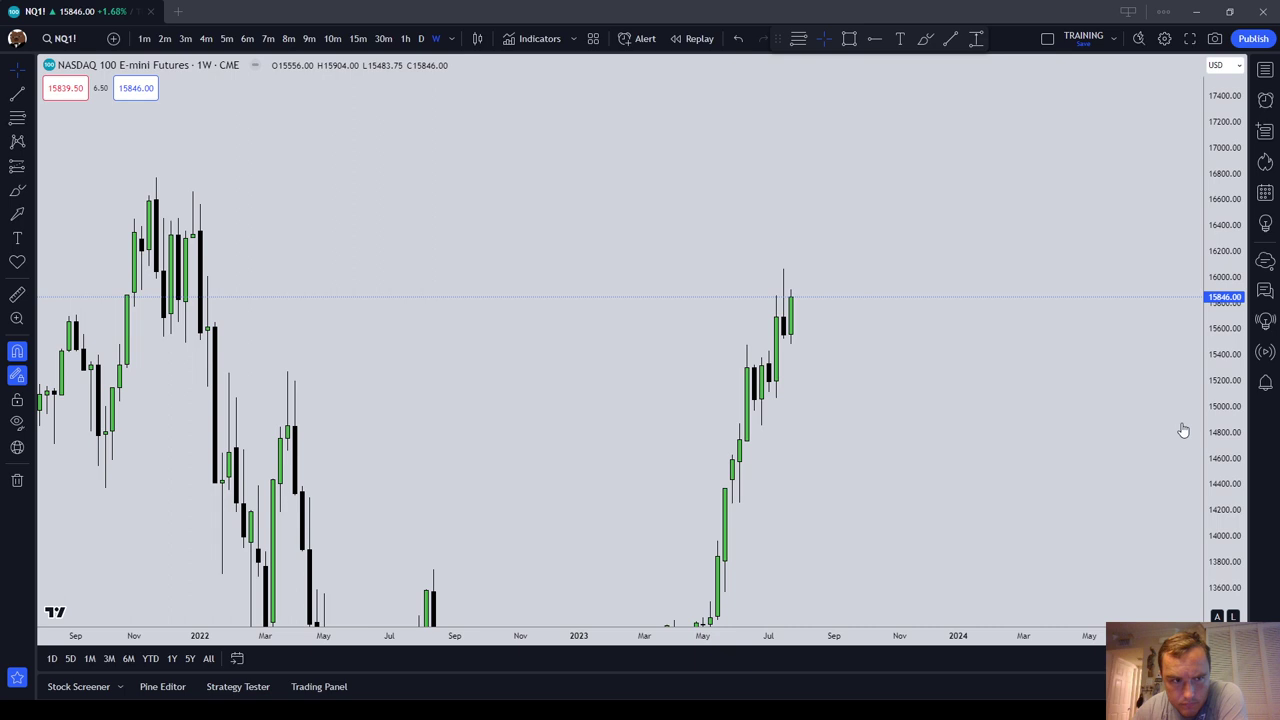
Draw a rectangle over the January 2022 weekly gap from 16304.25 to 16009.25, spanning 6 December 2021 to 16 October 2023.
{"action": "left_click", "coordinate": [852, 39]}
{"action": "left_click", "coordinate": [192, 246]}
{"action": "left_click", "coordinate": [206, 275]}
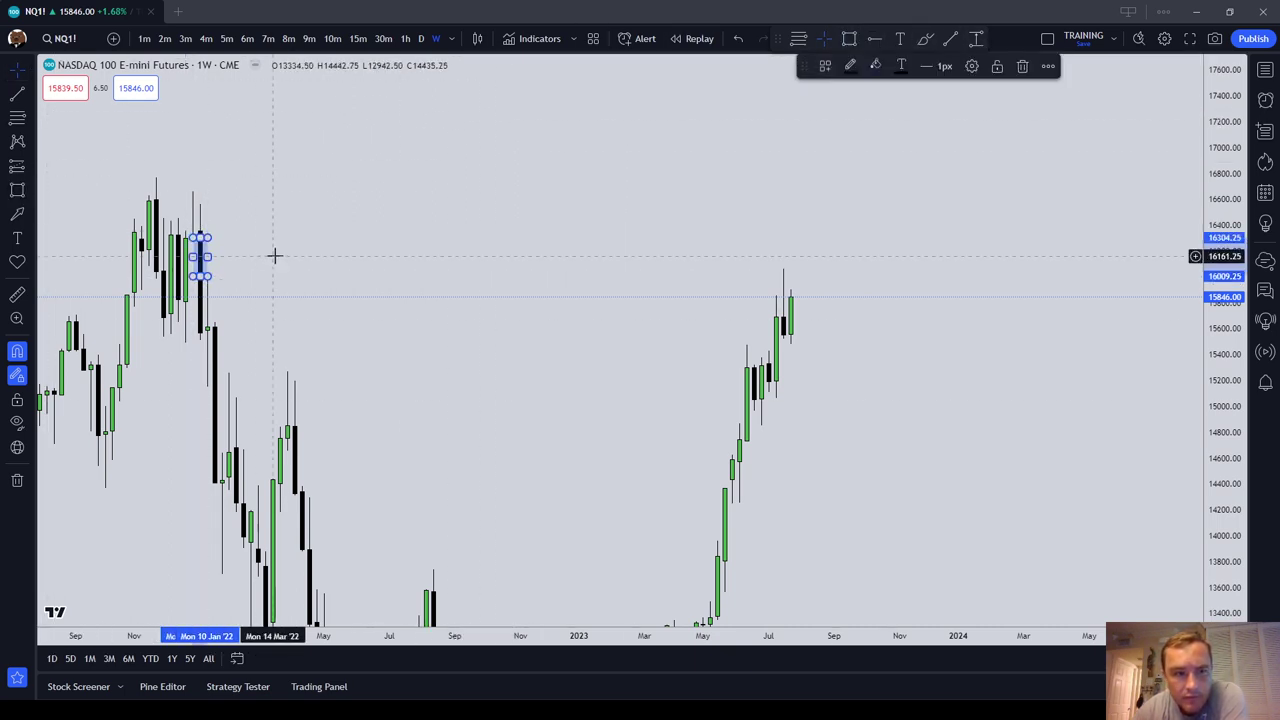
{"action": "left_click", "coordinate": [274, 257]}
{"action": "left_click_drag", "start_coordinate": [205, 257], "coordinate": [873, 258]}
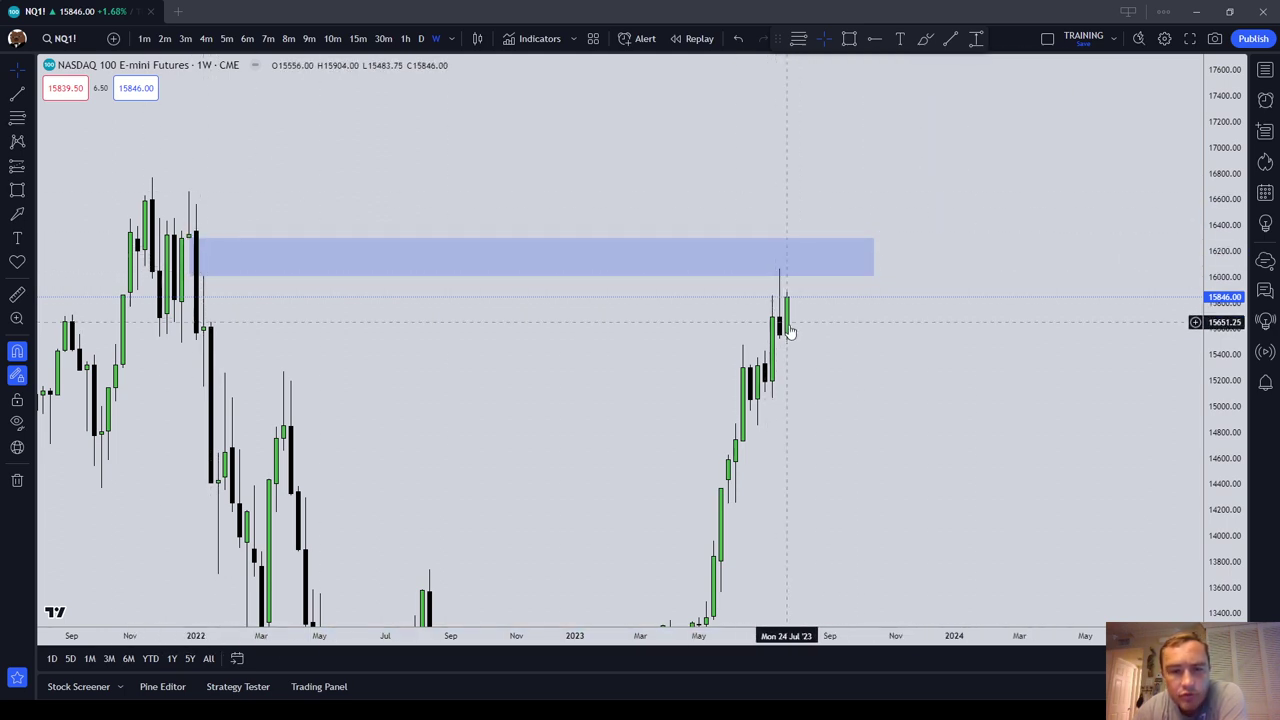
{"action": "left_click", "coordinate": [190, 252]}
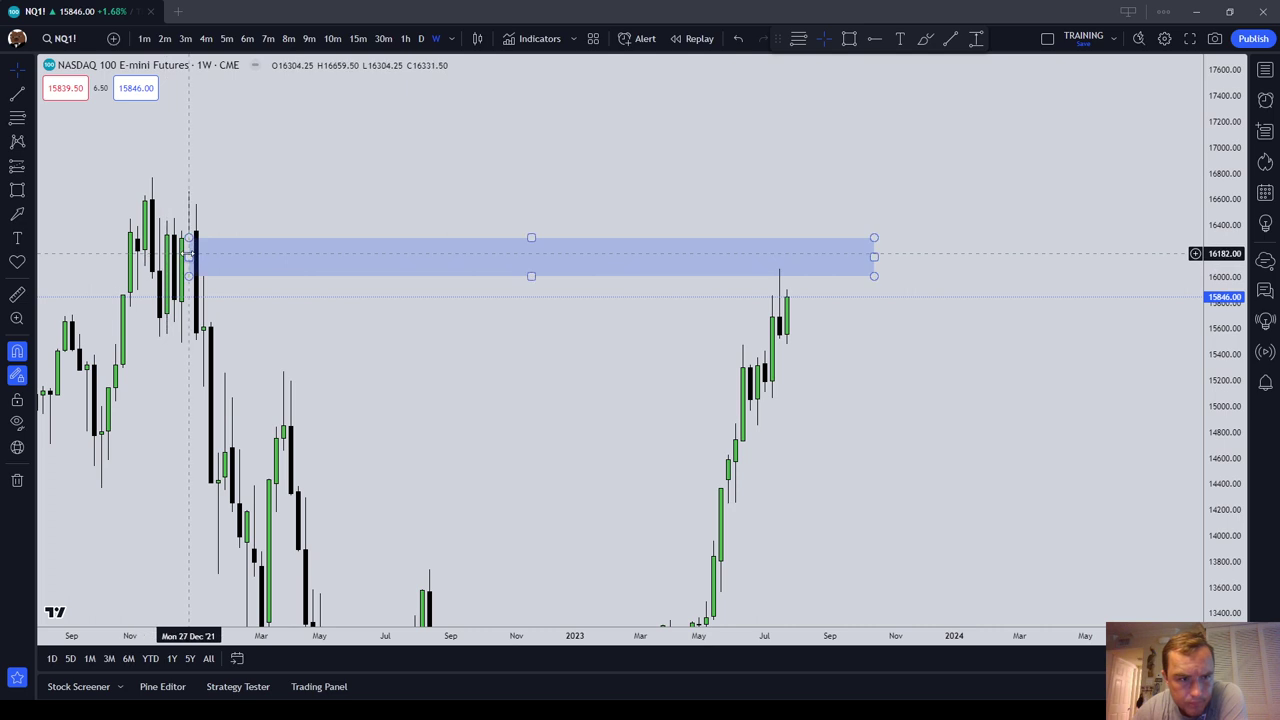
{"action": "left_click", "coordinate": [641, 330]}
Place a horizontal ray at the 17 July 2023 weekly high of 16062.75 and apply the Buyside Liquidity template.
{"action": "left_click_drag", "start_coordinate": [946, 366], "coordinate": [942, 310]}
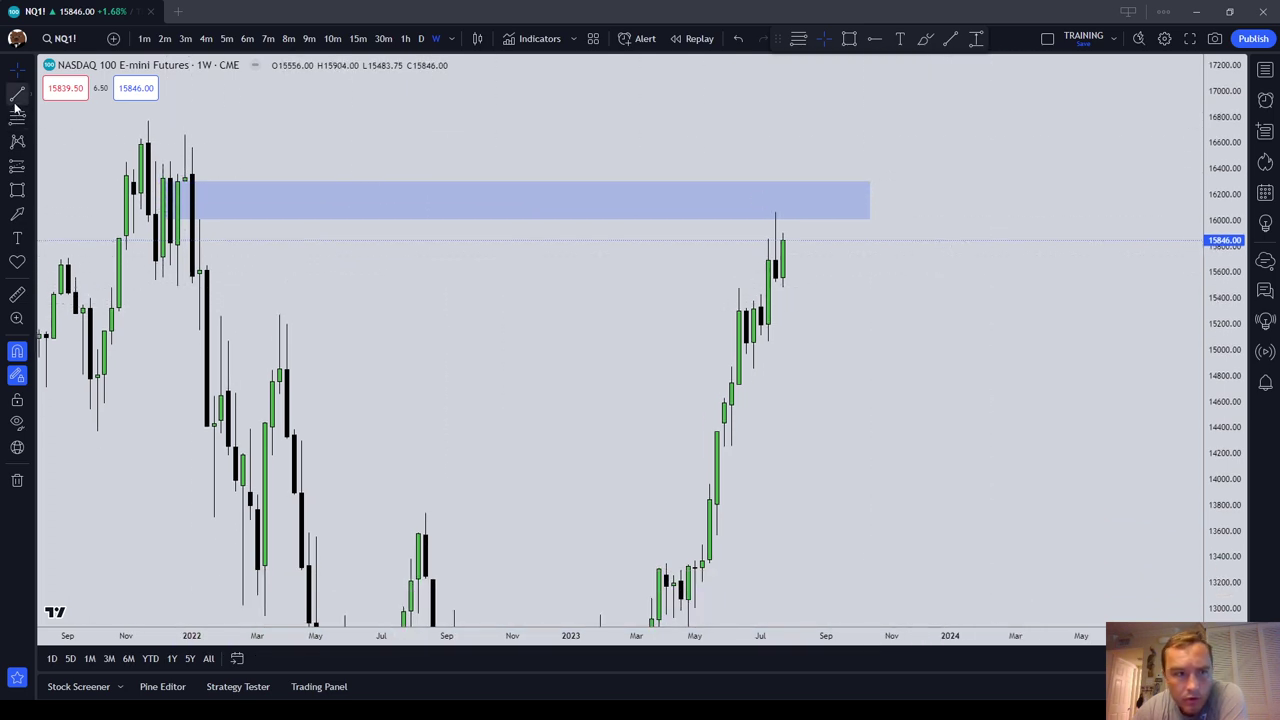
{"action": "left_click", "coordinate": [874, 38]}
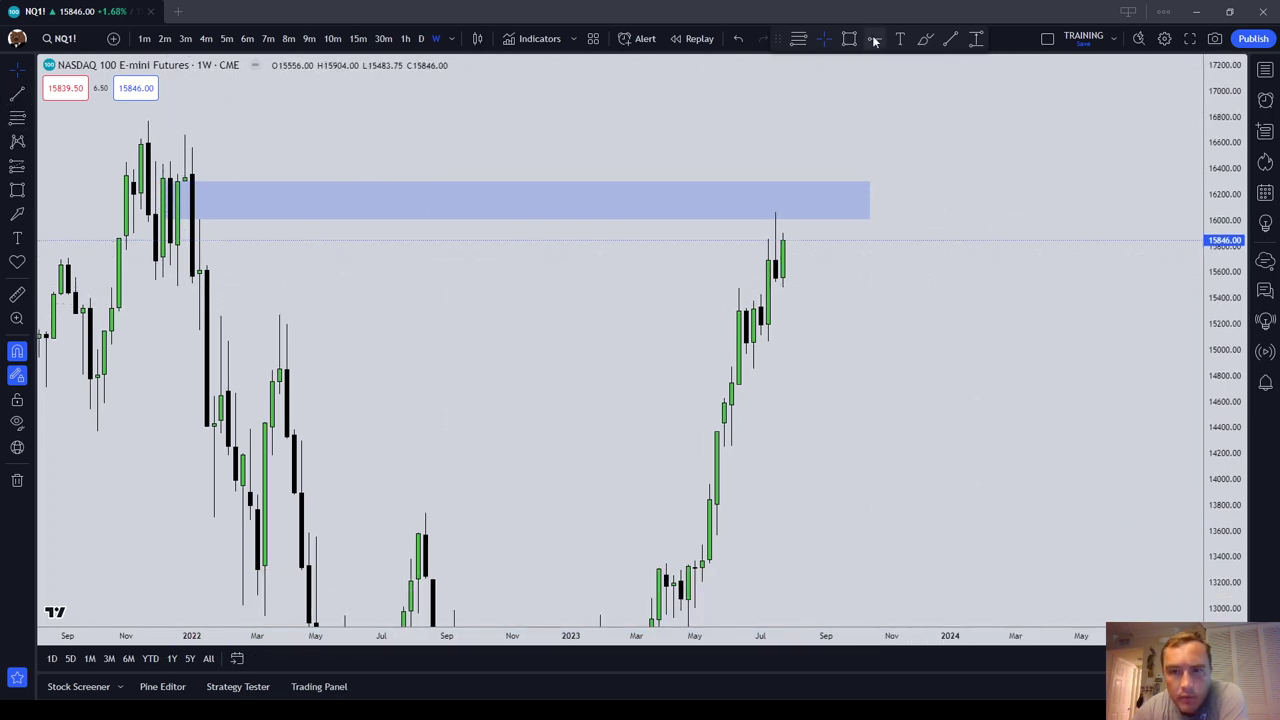
{"action": "left_click", "coordinate": [776, 195]}
{"action": "left_click", "coordinate": [825, 65]}
{"action": "left_click", "coordinate": [851, 143]}
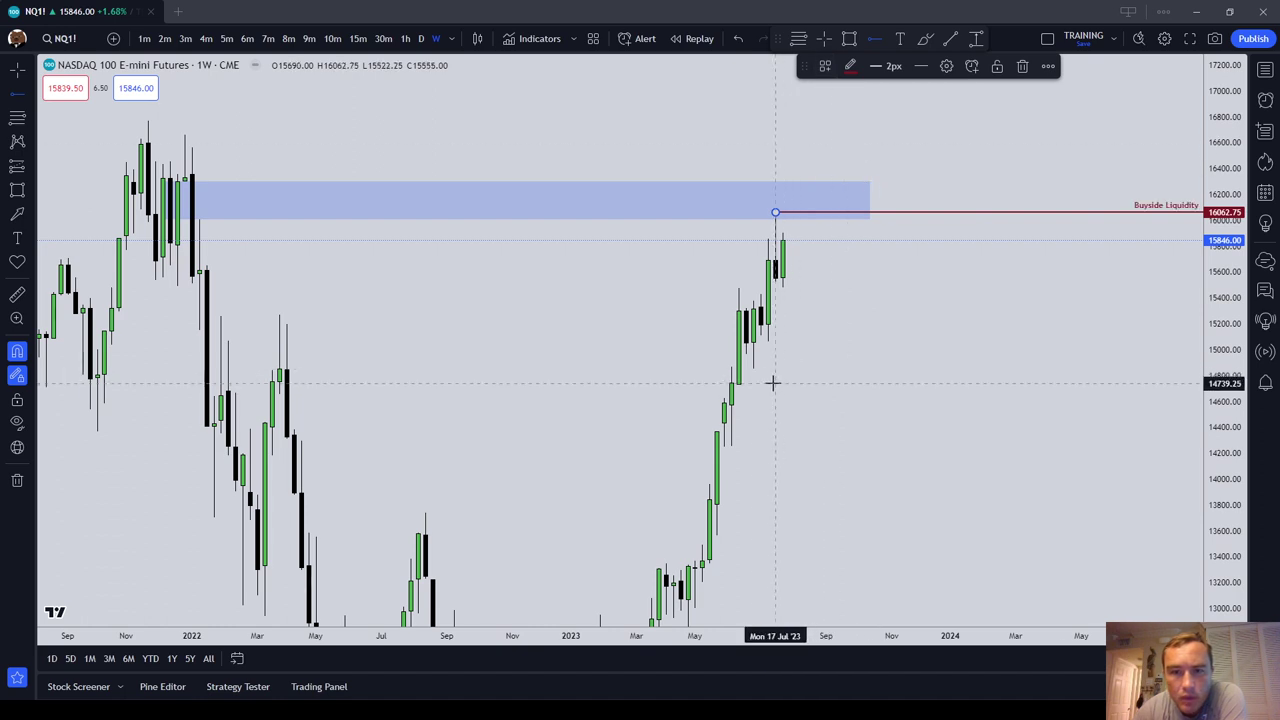
Place a horizontal ray at the 10 July 2023 weekly low of 15063.25 and apply the Sellside Liquidity template.
{"action": "left_click", "coordinate": [768, 342]}
{"action": "left_click", "coordinate": [825, 65]}
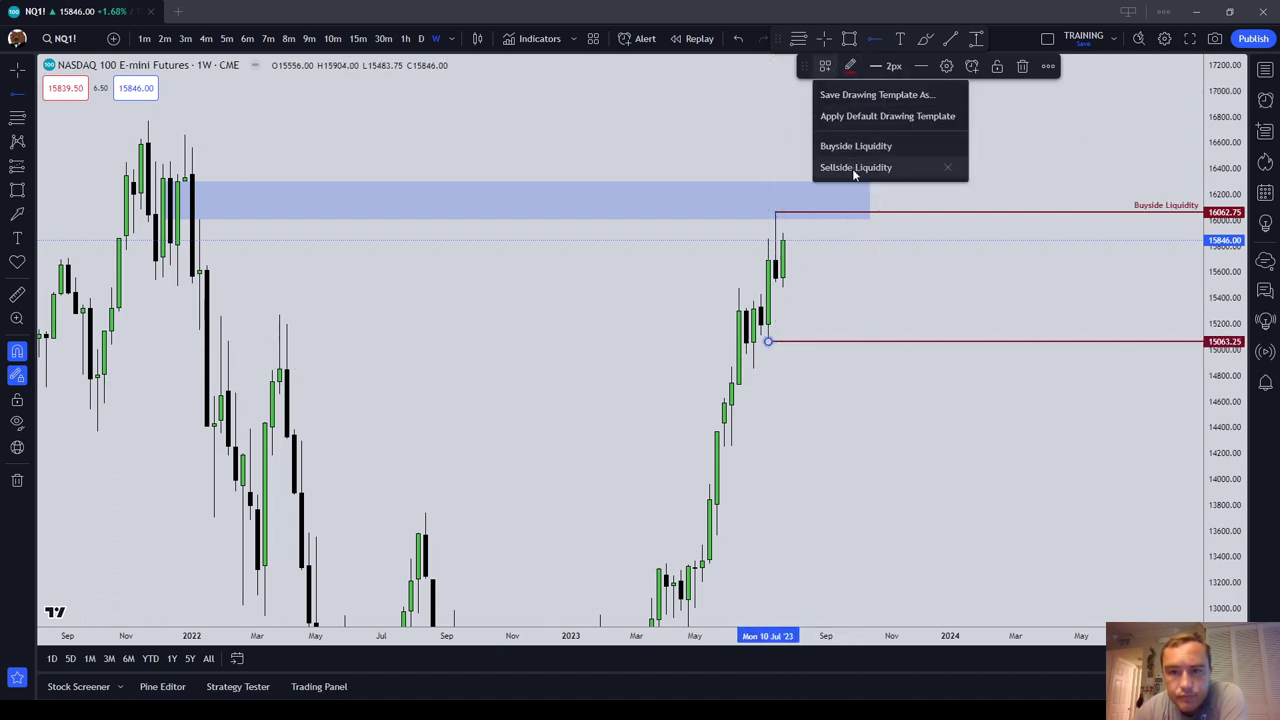
{"action": "left_click", "coordinate": [853, 168]}
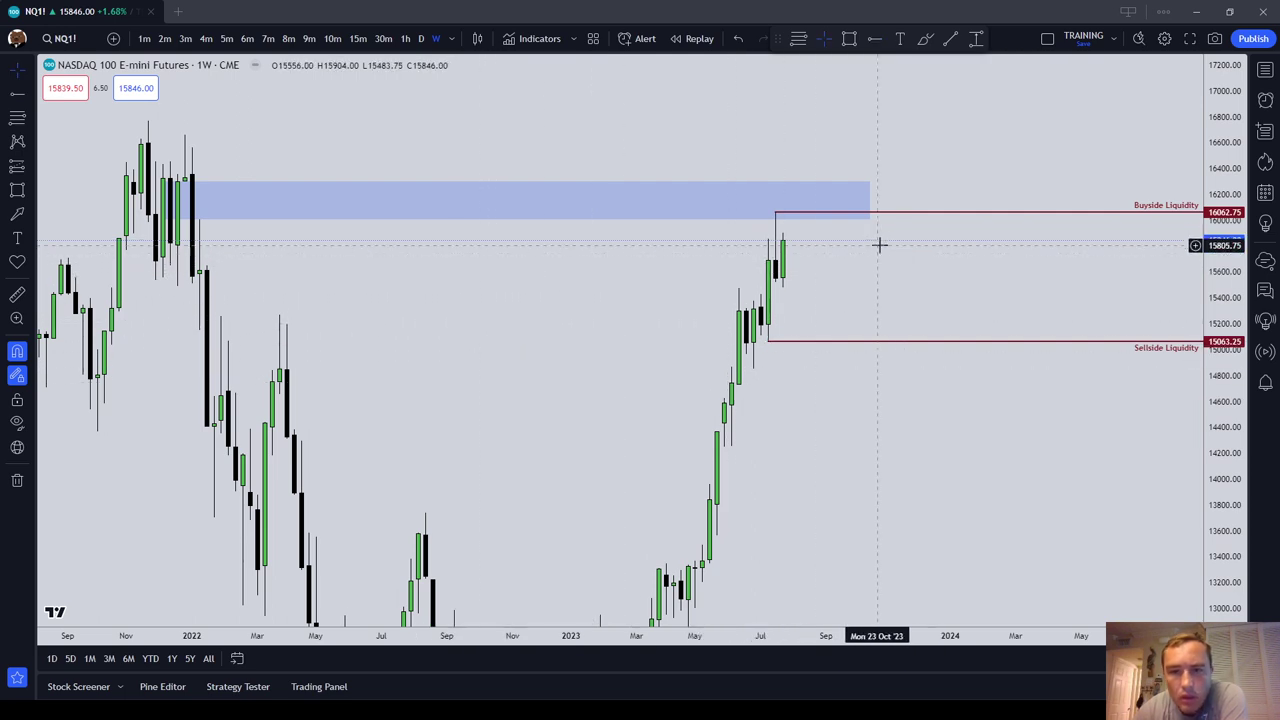
Draw a red-filled rectangle over the July 2023 weekly gap from 15432.00 to 15522.25, extended to 9 October 2023.
{"action": "left_click", "coordinate": [16, 190]}
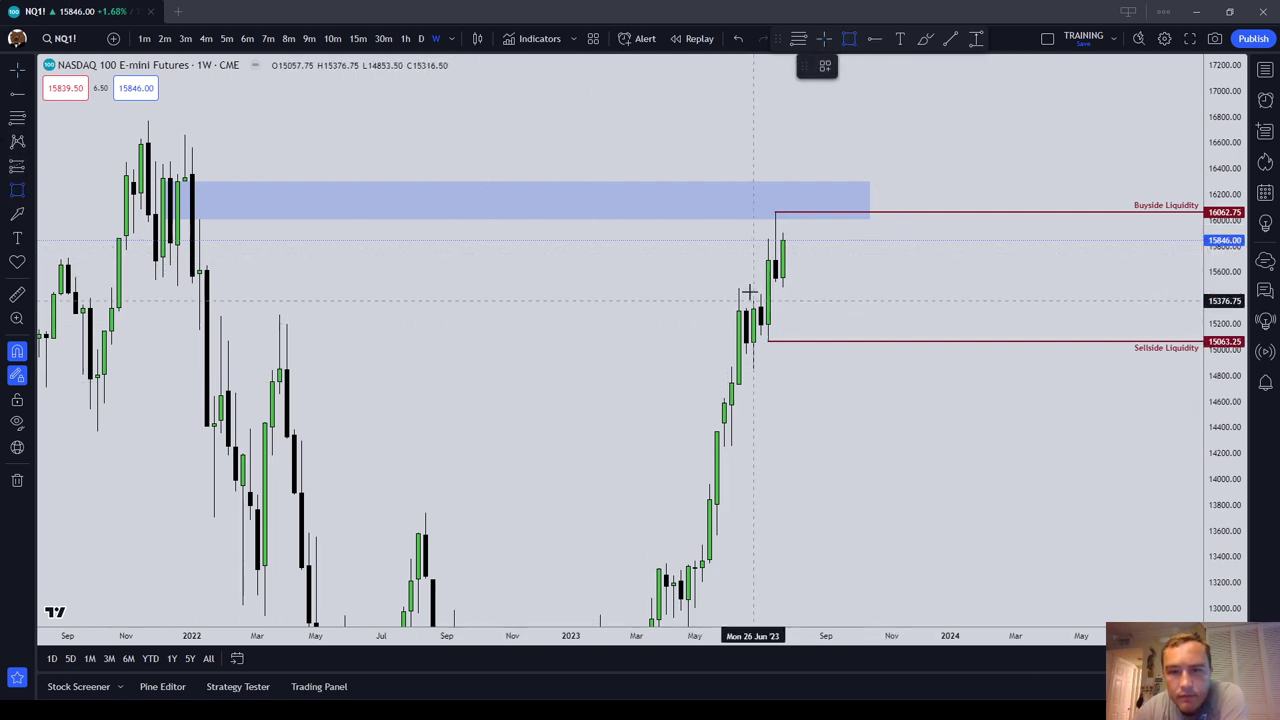
{"action": "left_click", "coordinate": [760, 288]}
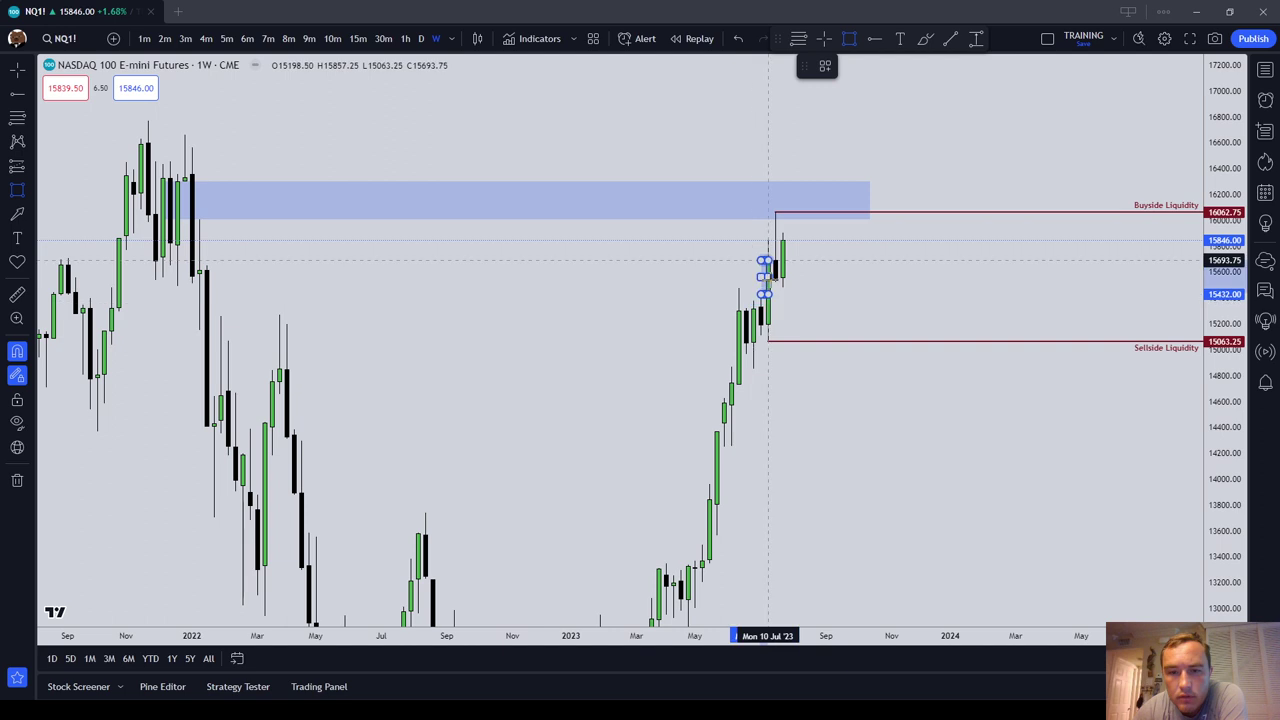
{"action": "left_click", "coordinate": [775, 282]}
{"action": "left_click", "coordinate": [880, 65]}
{"action": "left_click", "coordinate": [894, 306]}
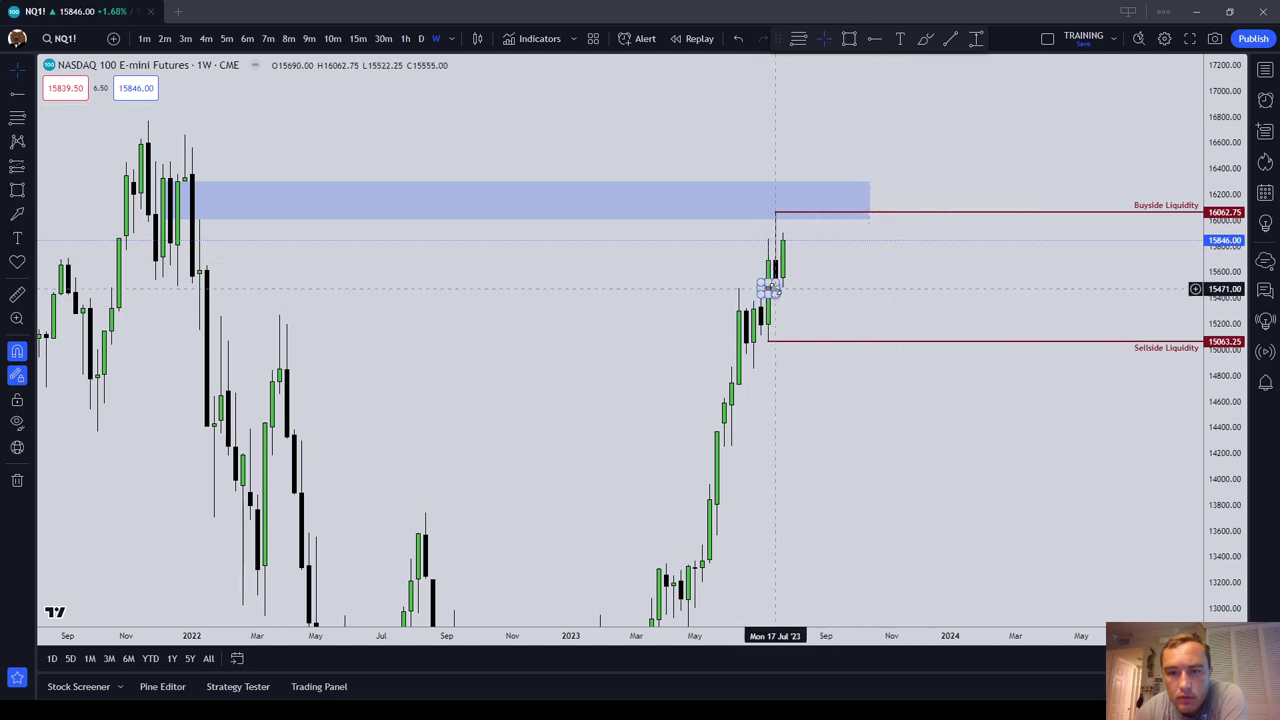
{"action": "left_click_drag", "start_coordinate": [785, 288], "coordinate": [863, 288]}
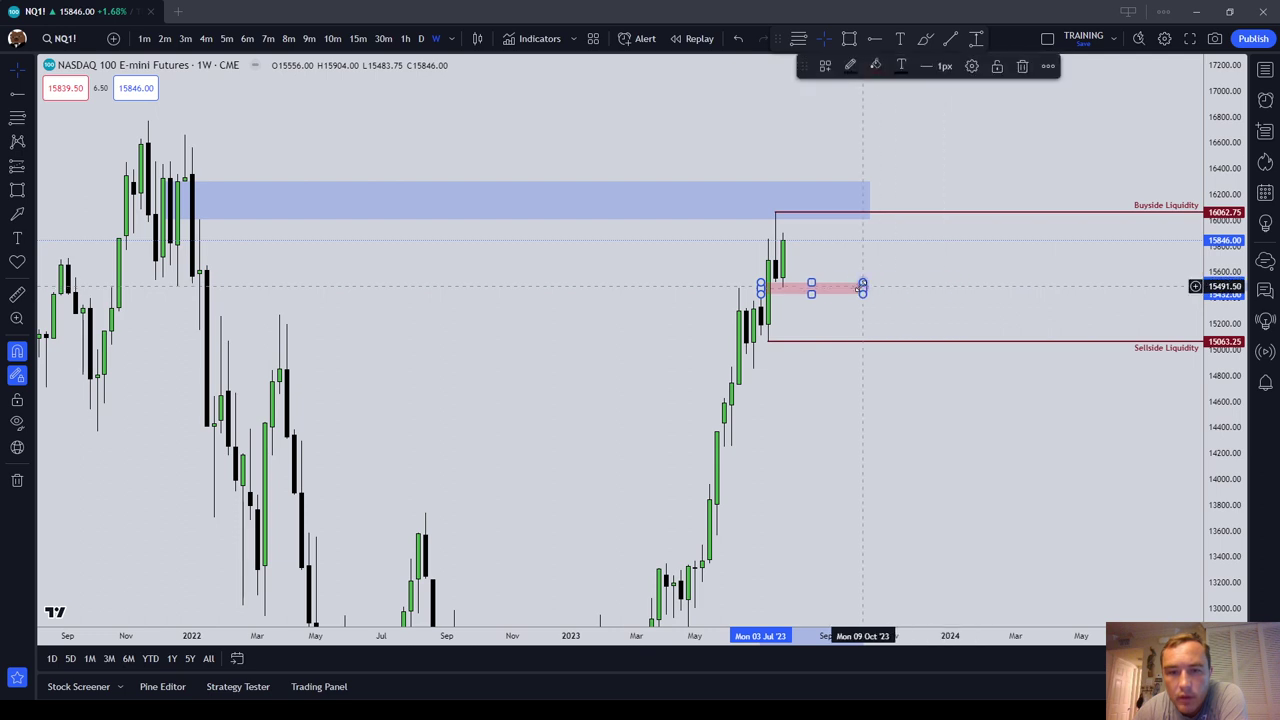
Label both the red and the blue gap rectangles "FVG (1W)".
{"action": "double_click", "coordinate": [863, 288]}
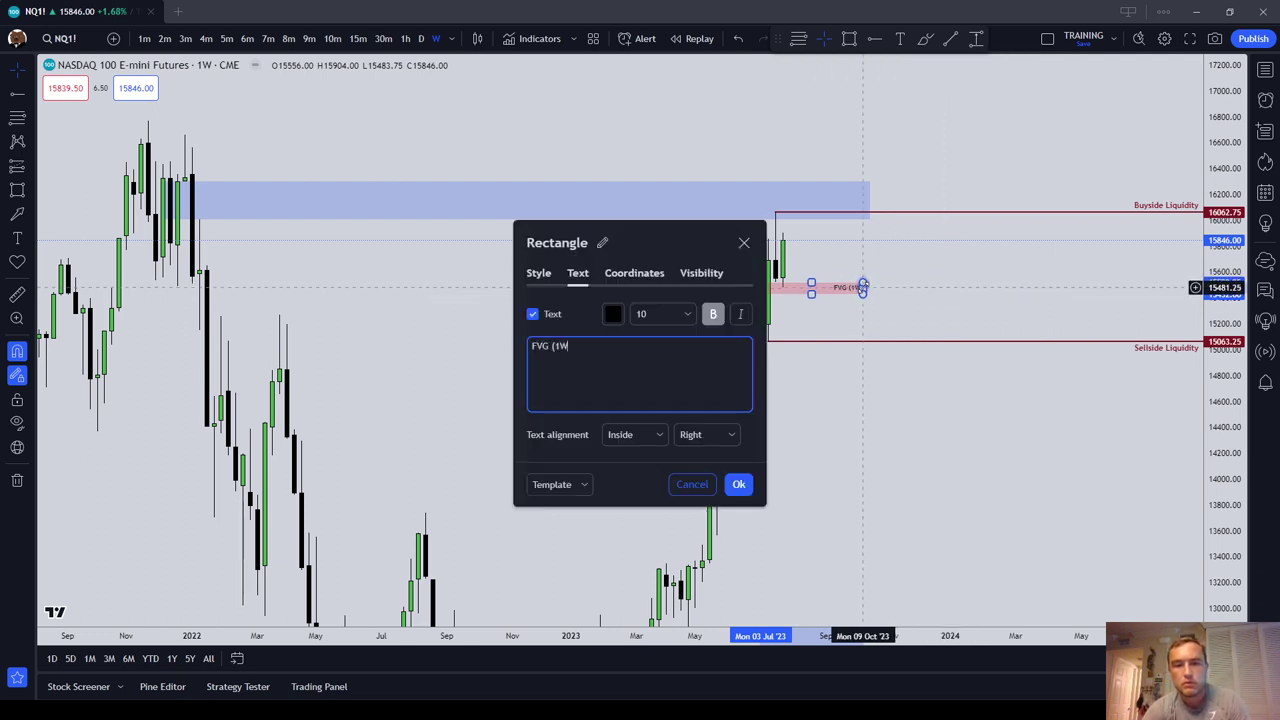
{"action": "left_click", "coordinate": [738, 484]}
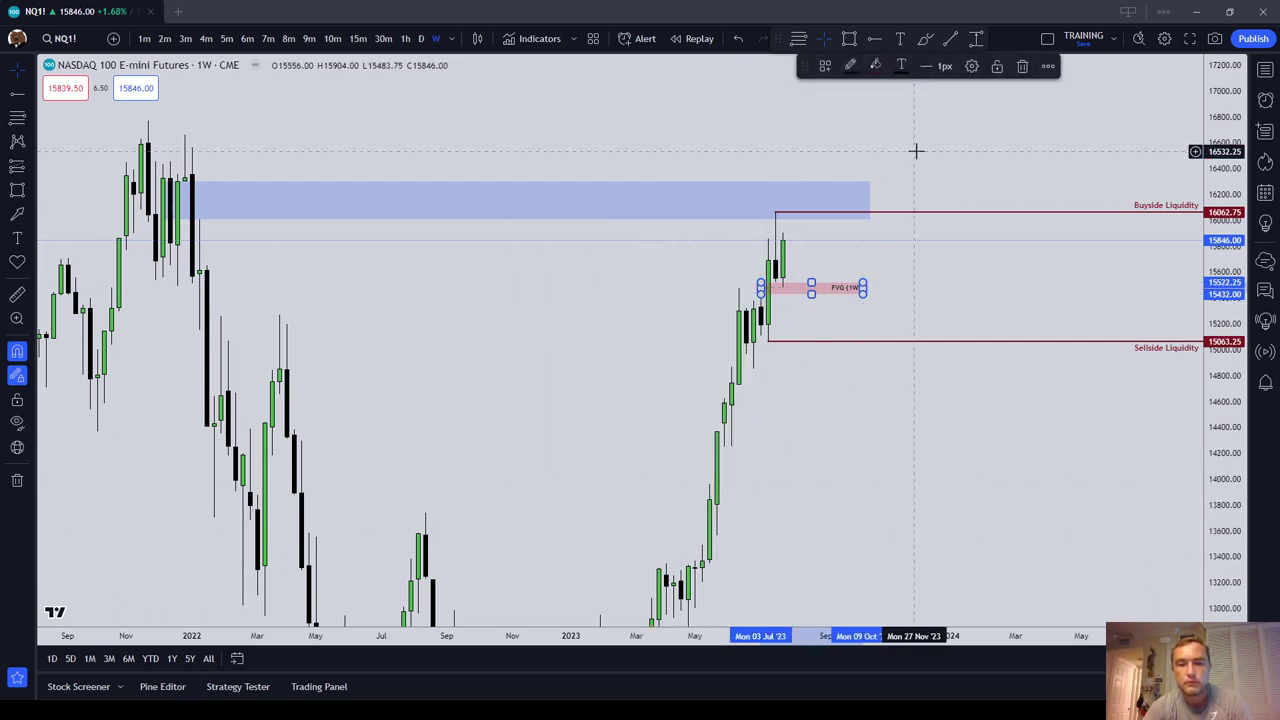
{"action": "double_click", "coordinate": [869, 182]}
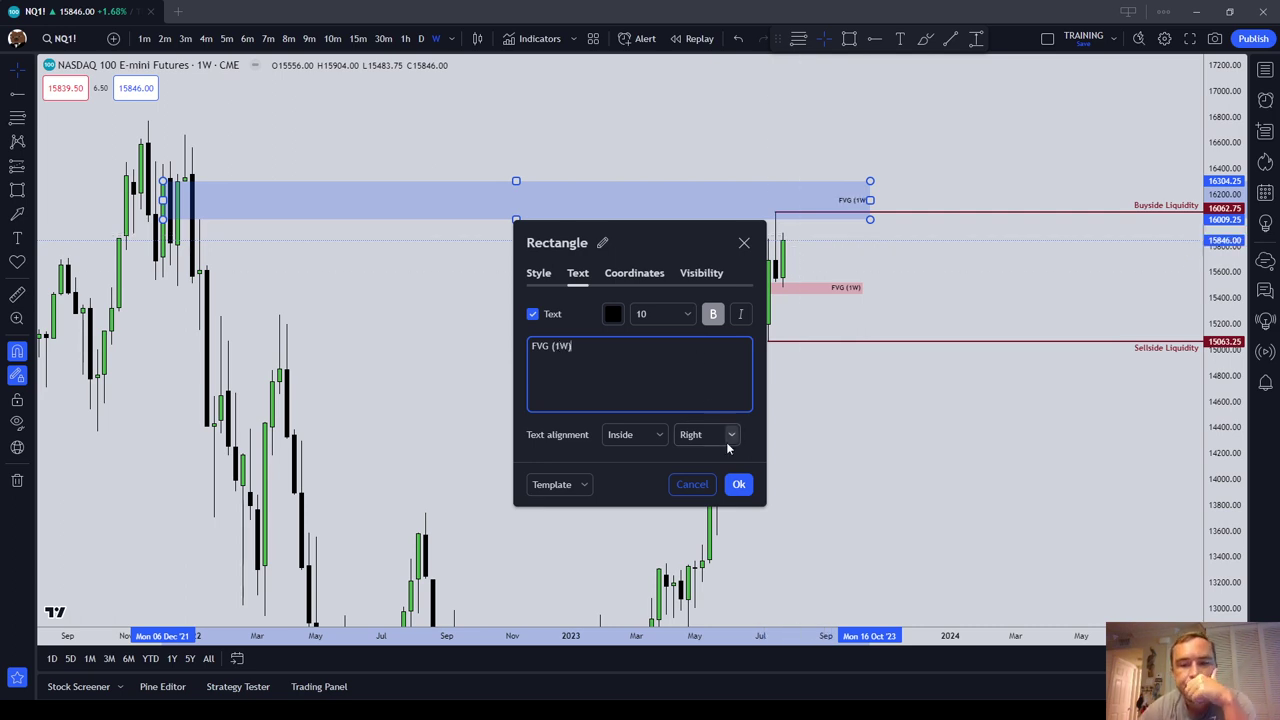
{"action": "left_click", "coordinate": [738, 484]}
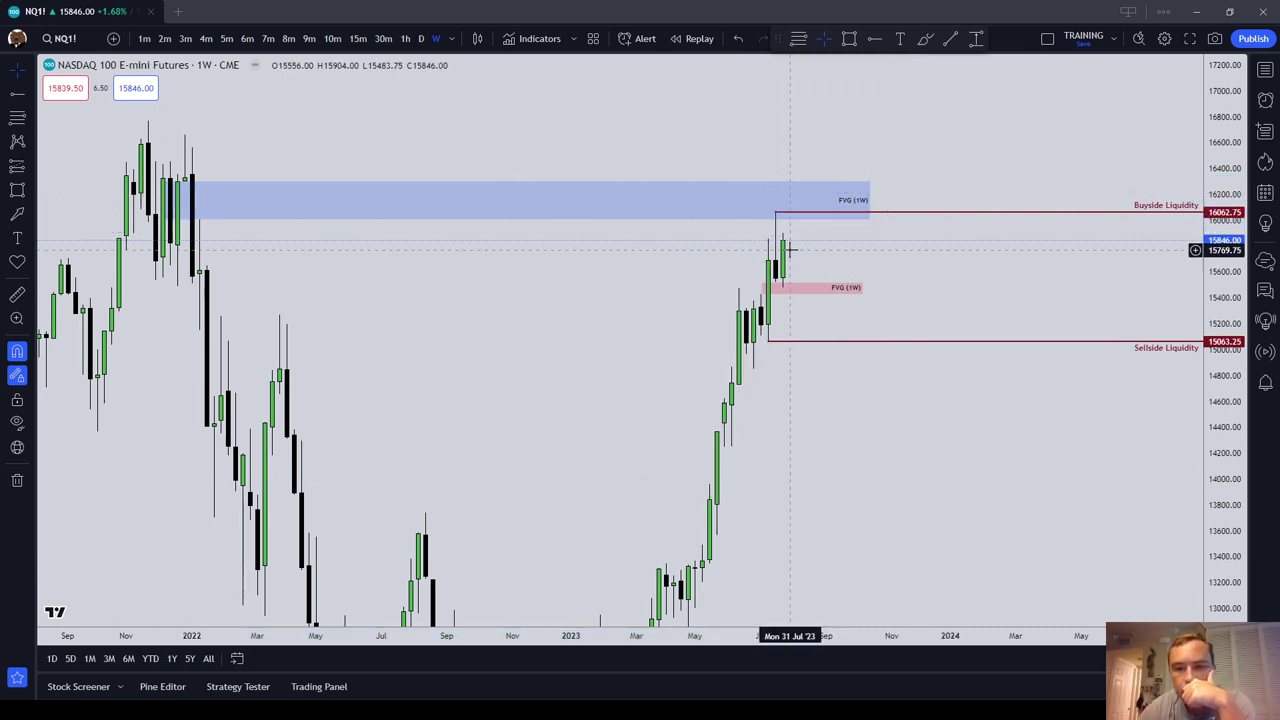
Draw a Fib retracement on the upper wick of the 17 July 2023 weekly candle, from its 16062.75 high to its 15690.00 open.
{"action": "left_click", "coordinate": [17, 117]}
{"action": "left_click", "coordinate": [775, 212]}
{"action": "left_click", "coordinate": [775, 260]}
{"action": "left_click", "coordinate": [703, 261]}
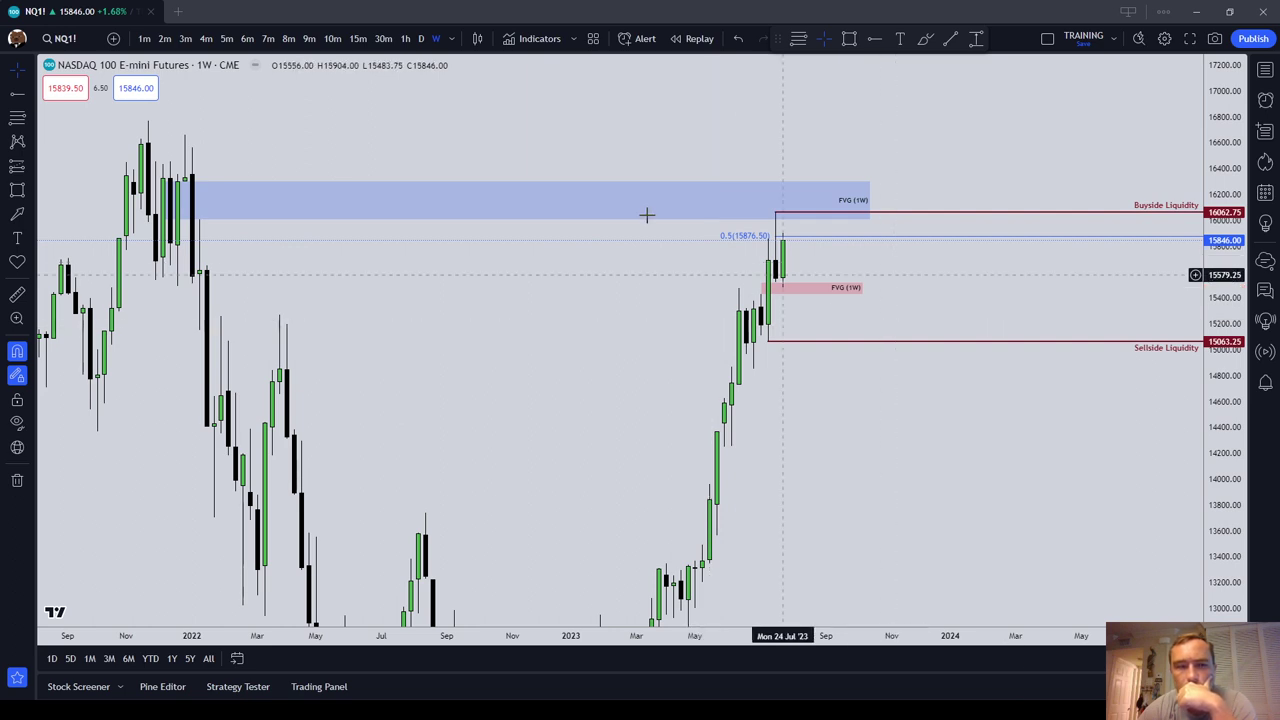
Draw a Fib retracement on the 3 July 2023 weekly candle from its 15432.00 high to its 15111.50 low.
{"action": "left_click", "coordinate": [798, 38]}
{"action": "left_click", "coordinate": [760, 295]}
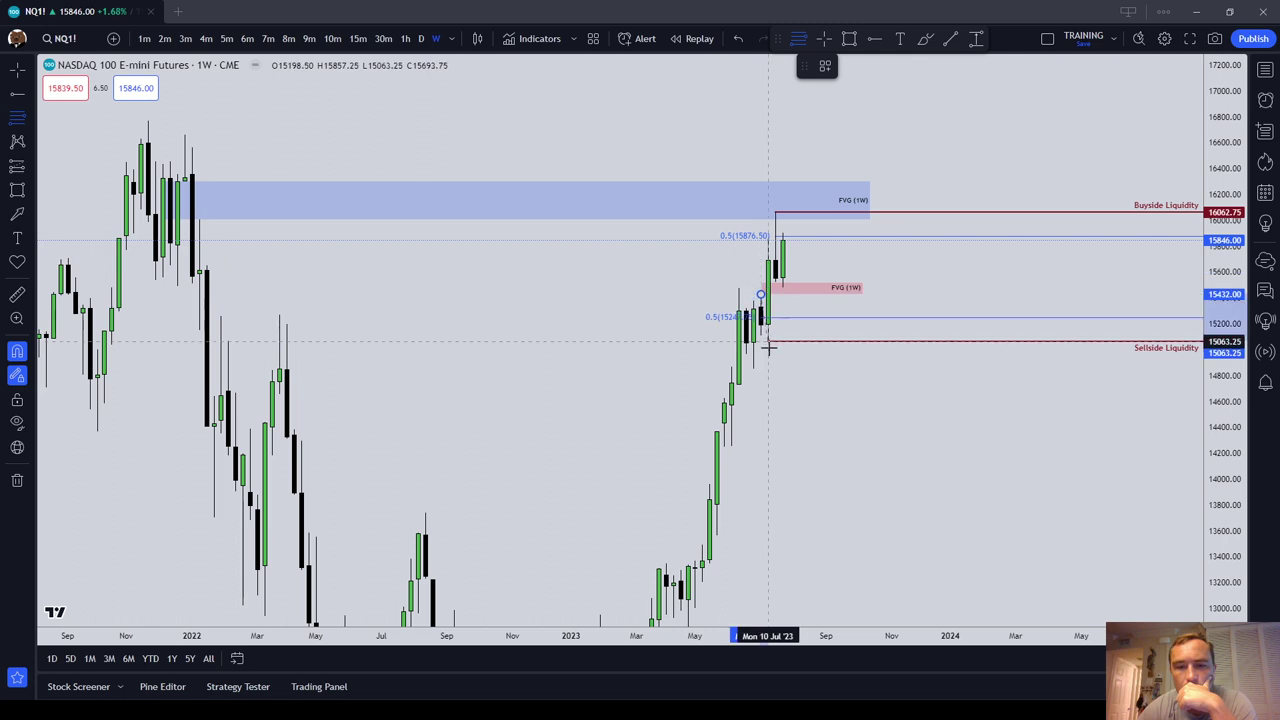
{"action": "left_click", "coordinate": [760, 335]}
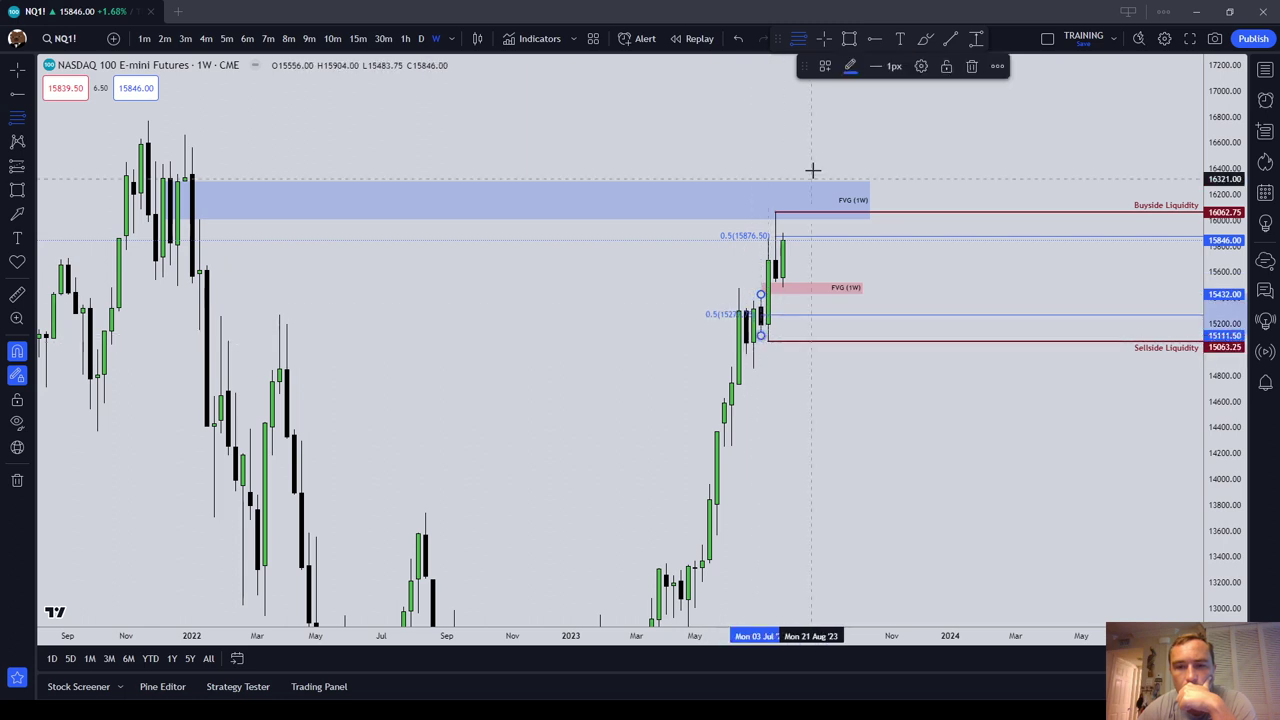
Recolour the Fib retracement of the 3 July 2023 weekly candle dark red.
{"action": "left_click", "coordinate": [850, 66]}
{"action": "left_click", "coordinate": [989, 206]}
{"action": "left_click", "coordinate": [960, 479]}
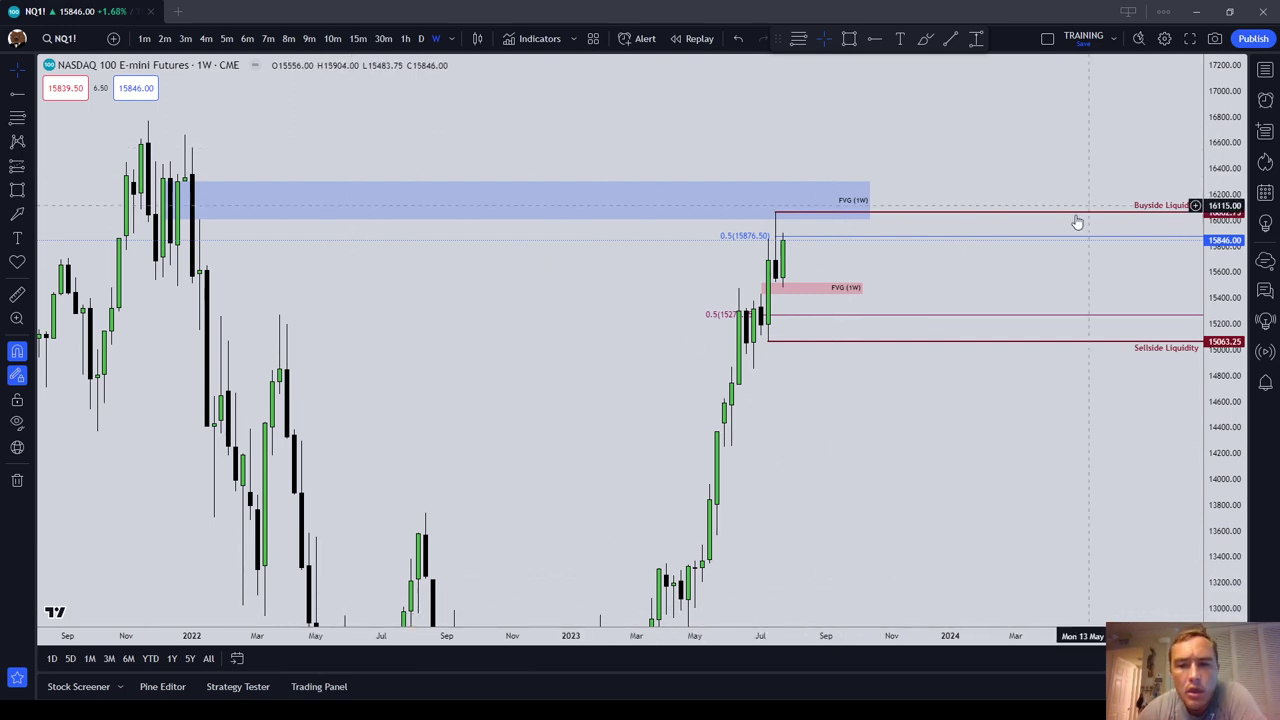
Lock the blue and the red "FVG (1W)" rectangles in place on the weekly chart.
{"action": "left_click", "coordinate": [853, 210]}
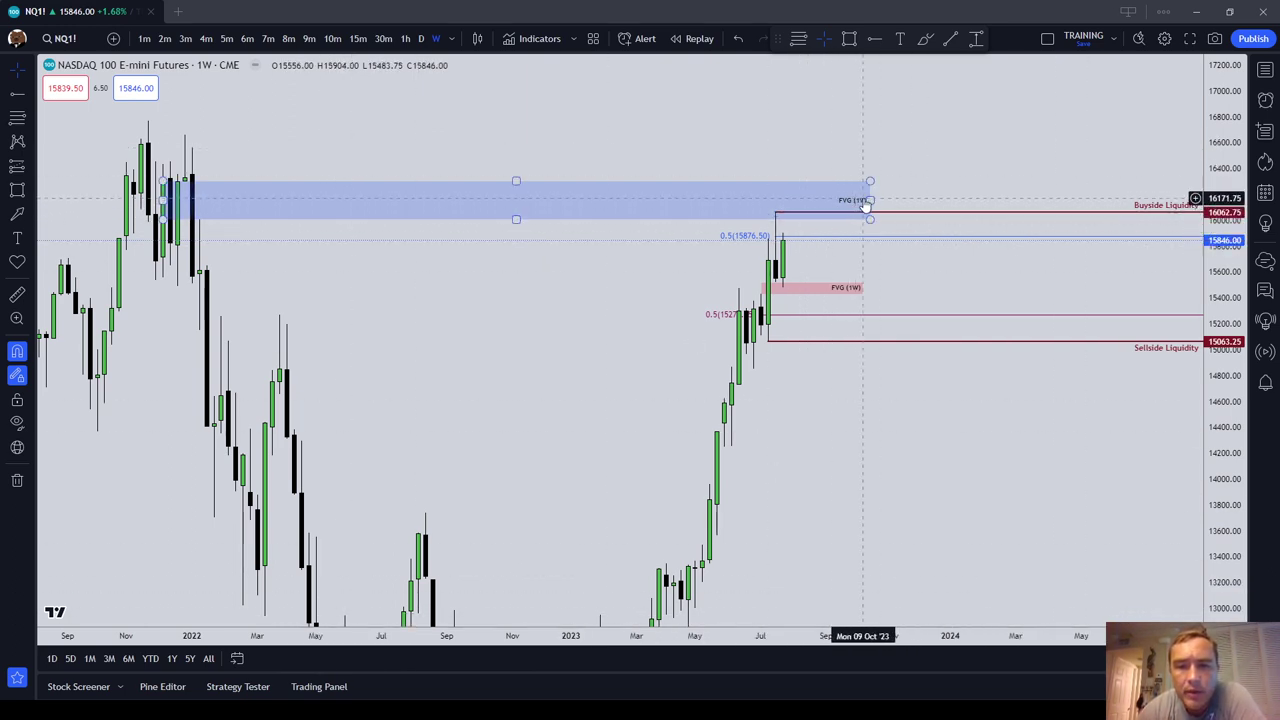
{"action": "left_click", "coordinate": [863, 205]}
{"action": "left_click", "coordinate": [1000, 67]}
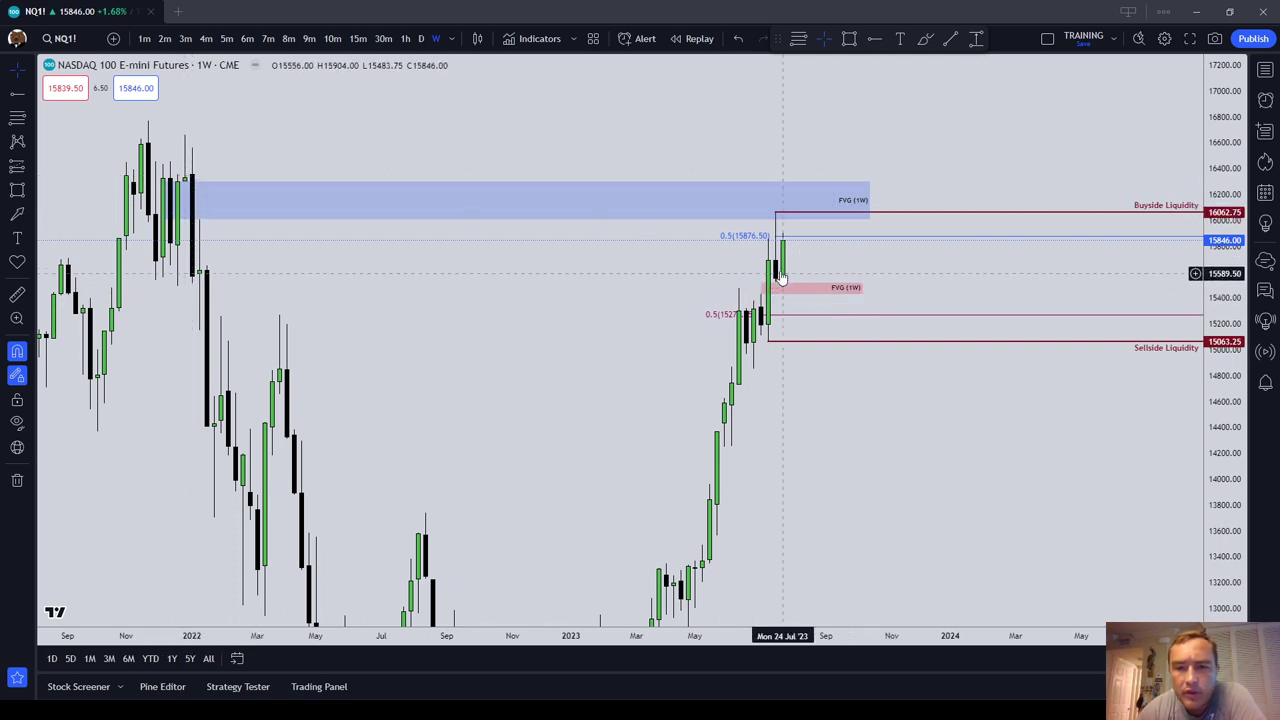
{"action": "left_click", "coordinate": [815, 284]}
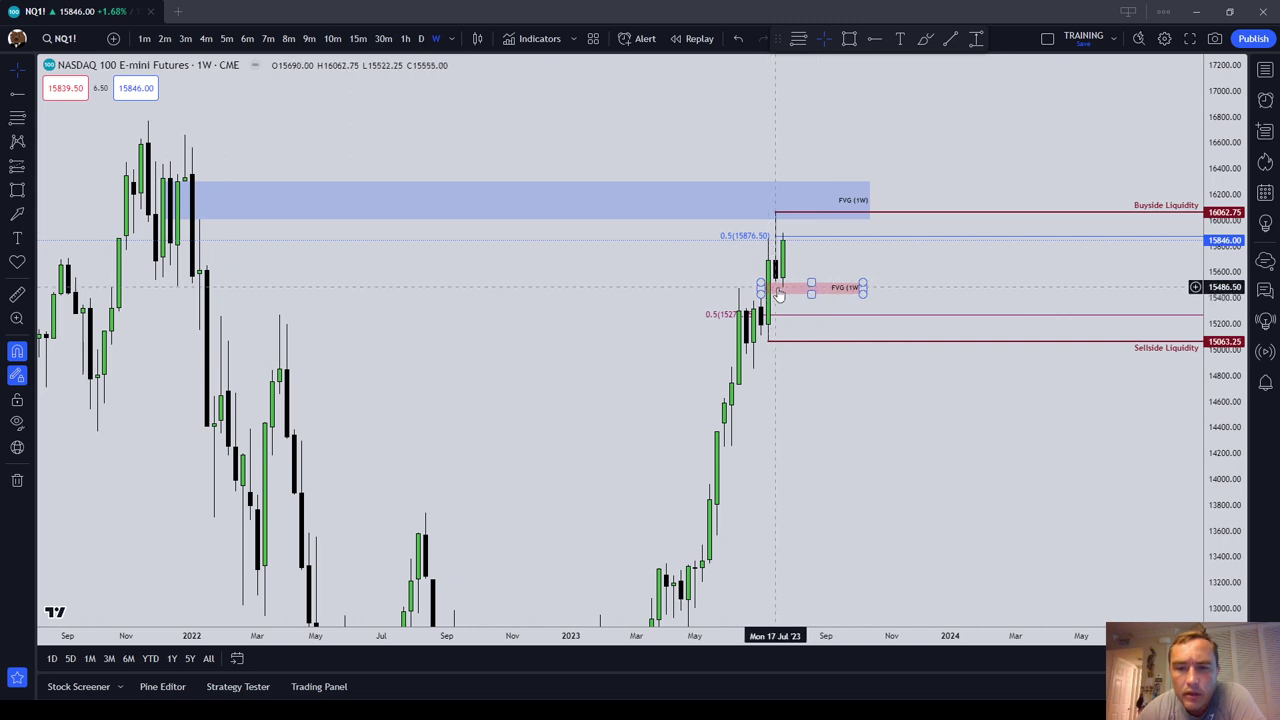
{"action": "left_click", "coordinate": [826, 292]}
{"action": "left_click", "coordinate": [483, 346]}
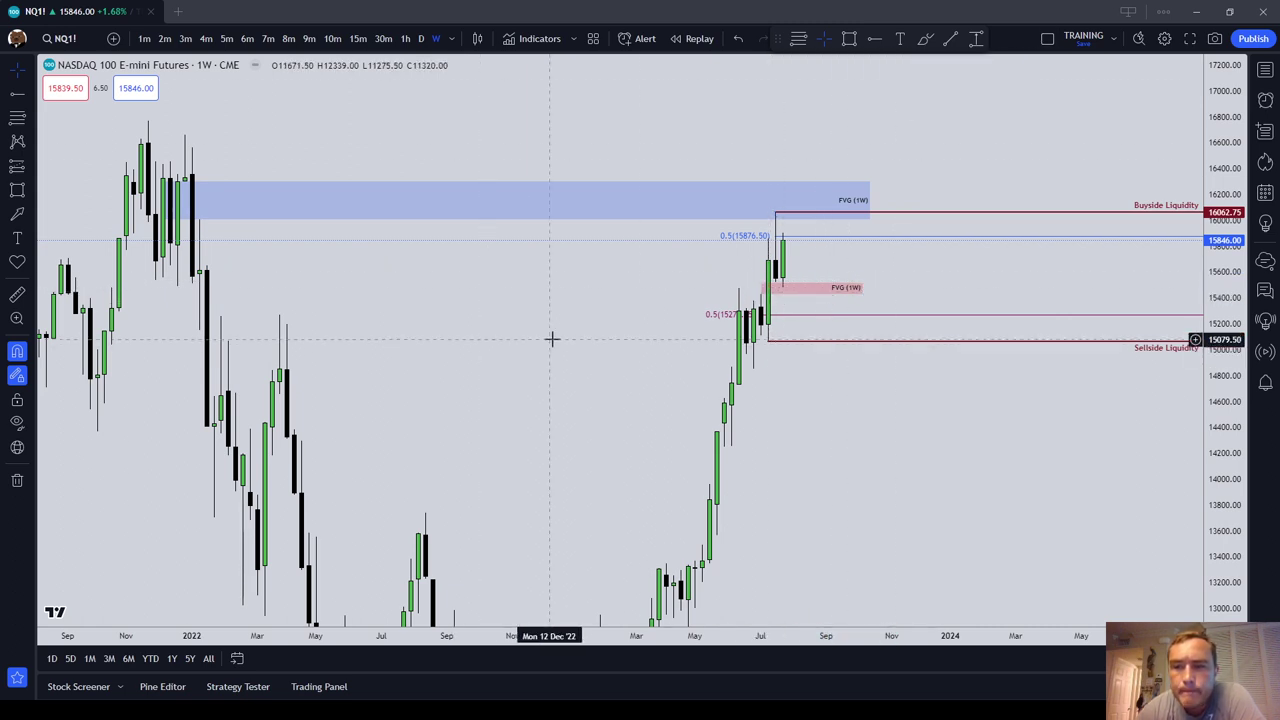
Switch the Nasdaq chart to the daily timeframe and ready the Brush with magnet snapping off.
{"action": "left_click", "coordinate": [430, 37]}
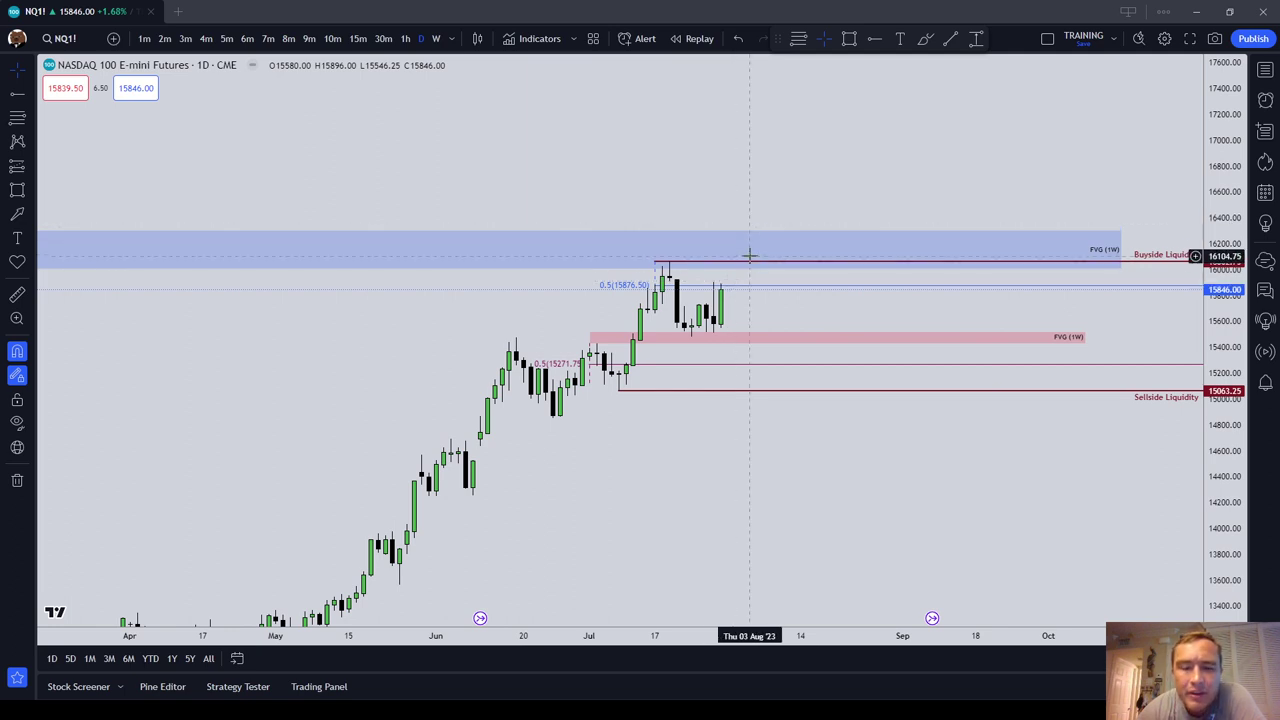
{"action": "left_click_drag", "start_coordinate": [1223, 370], "coordinate": [1221, 88]}
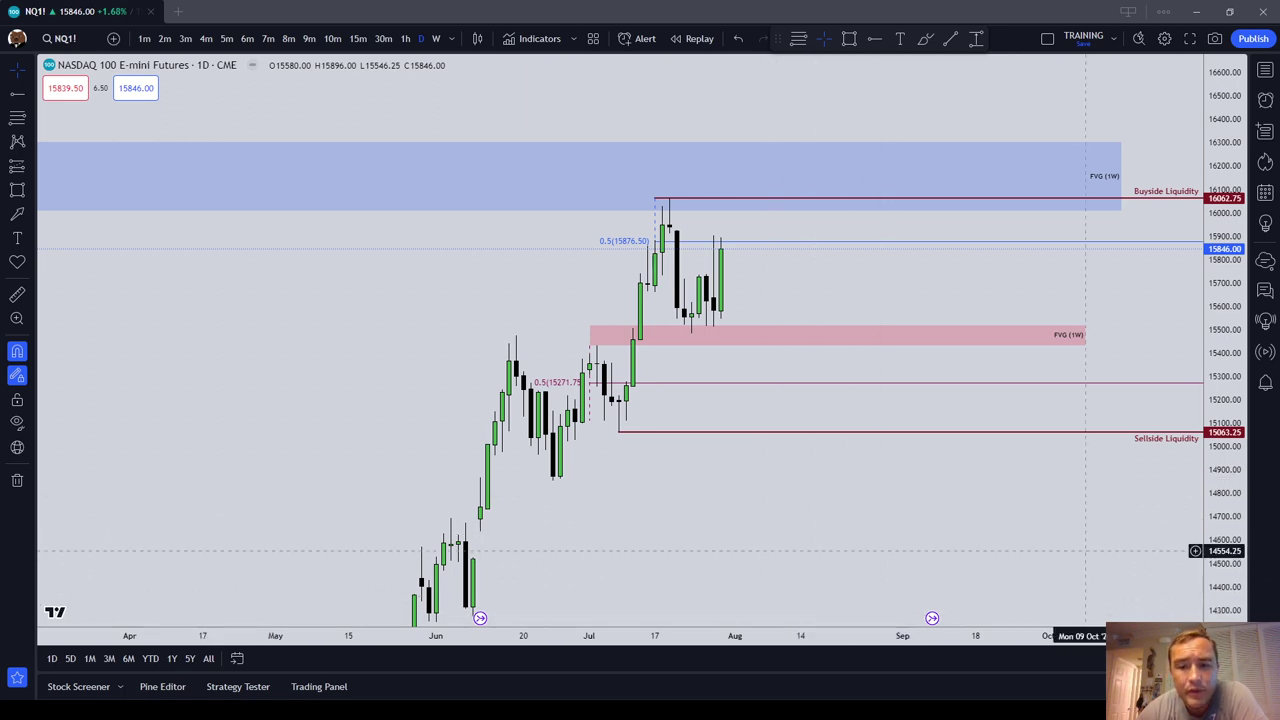
{"action": "left_click", "coordinate": [925, 39]}
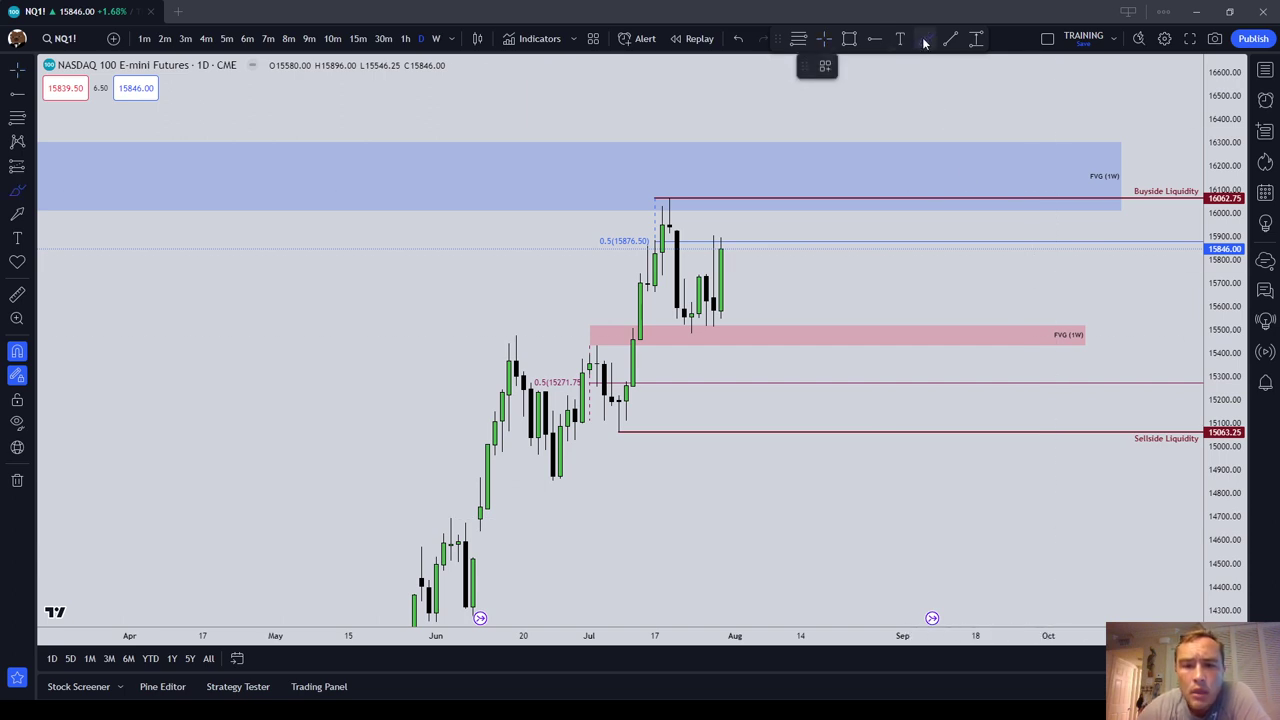
{"action": "left_click", "coordinate": [19, 353]}
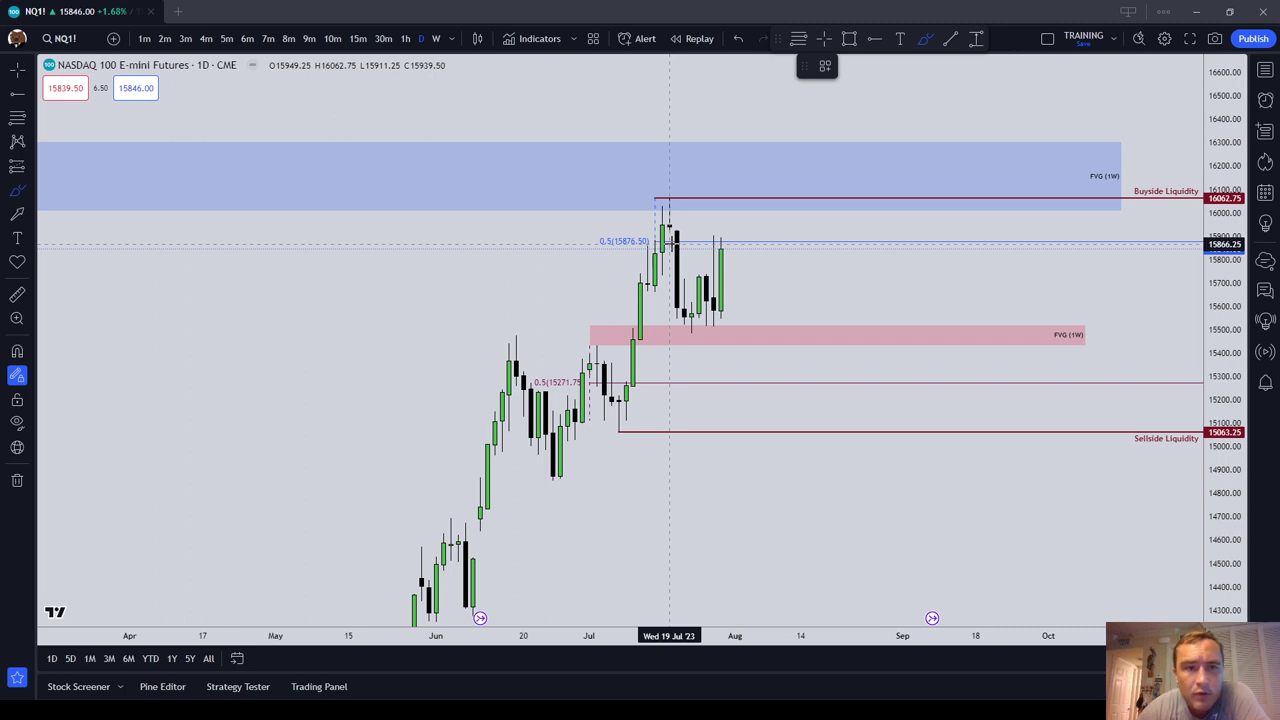
Brush a projected path from the latest daily candle up to the Buyside Liquidity line and back down, and delete that path.
{"action": "left_click", "coordinate": [735, 240]}
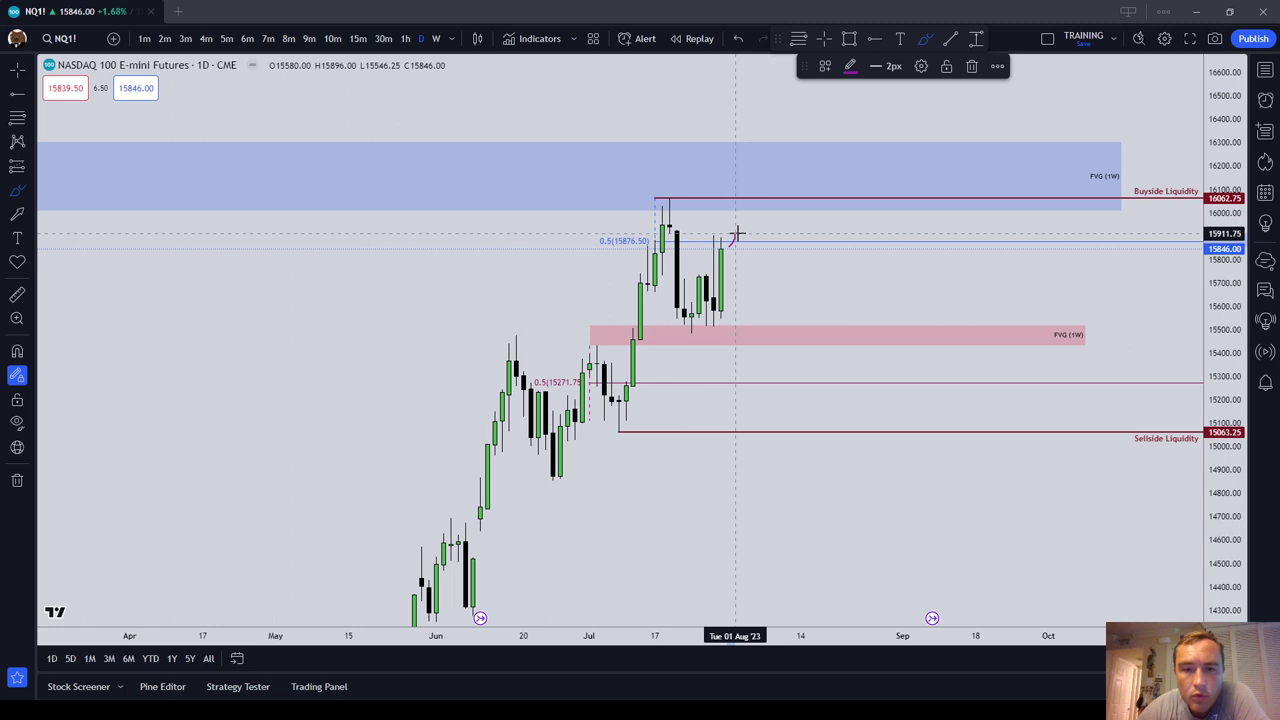
{"action": "left_click_drag", "start_coordinate": [737, 233], "coordinate": [735, 234]}
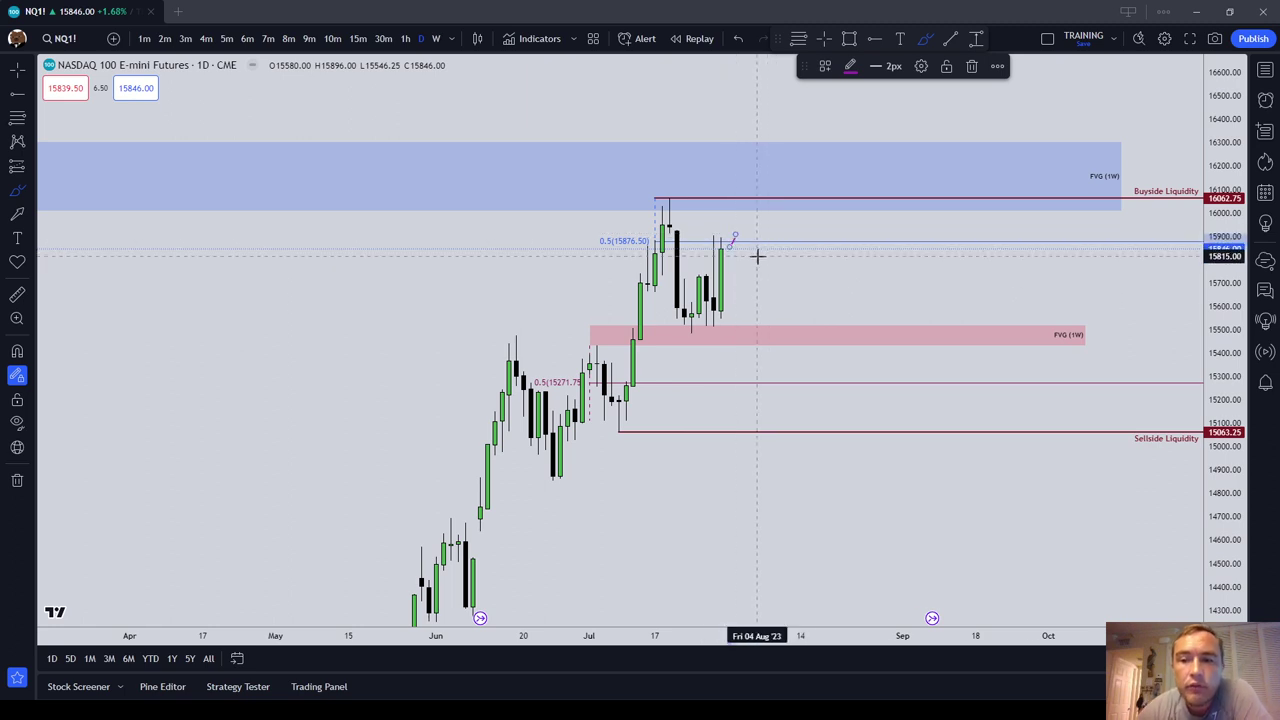
{"action": "mouse_move", "coordinate": [741, 222]}
{"action": "left_mouse_down"}
{"action": "mouse_move", "coordinate": [763, 190]}
{"action": "mouse_move", "coordinate": [785, 280]}
{"action": "left_mouse_up"}
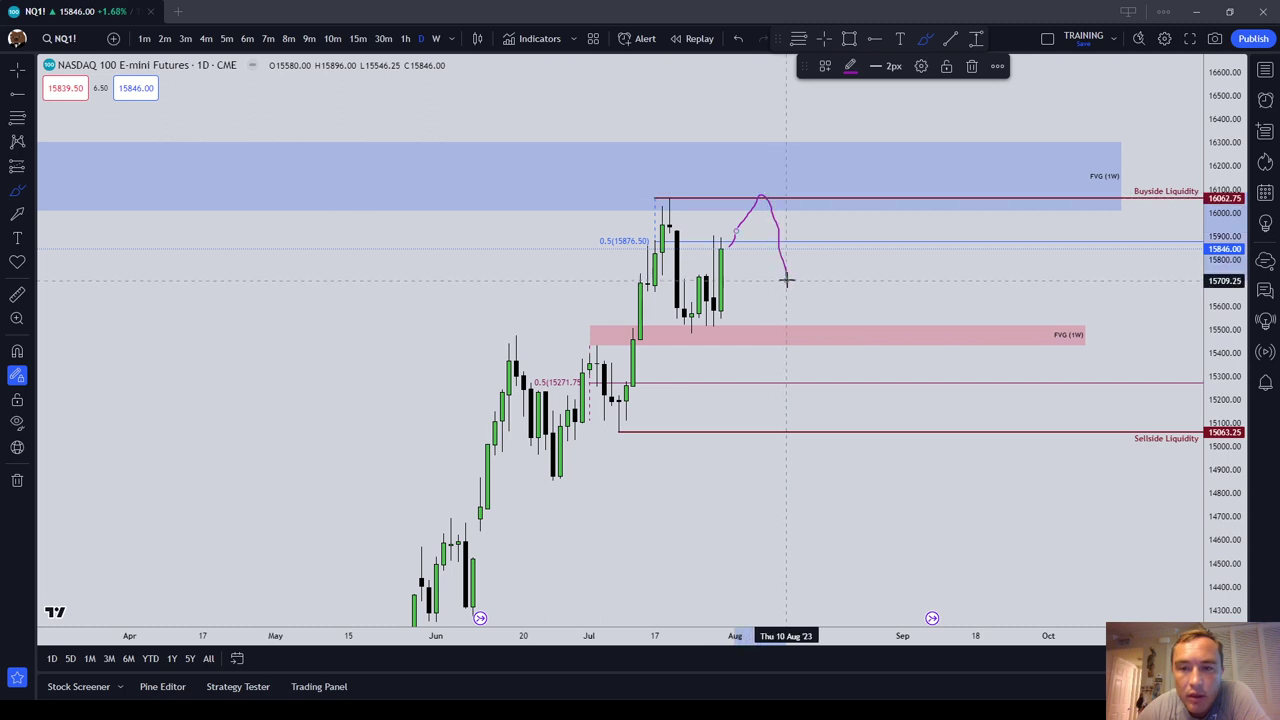
{"action": "left_click", "coordinate": [971, 66]}
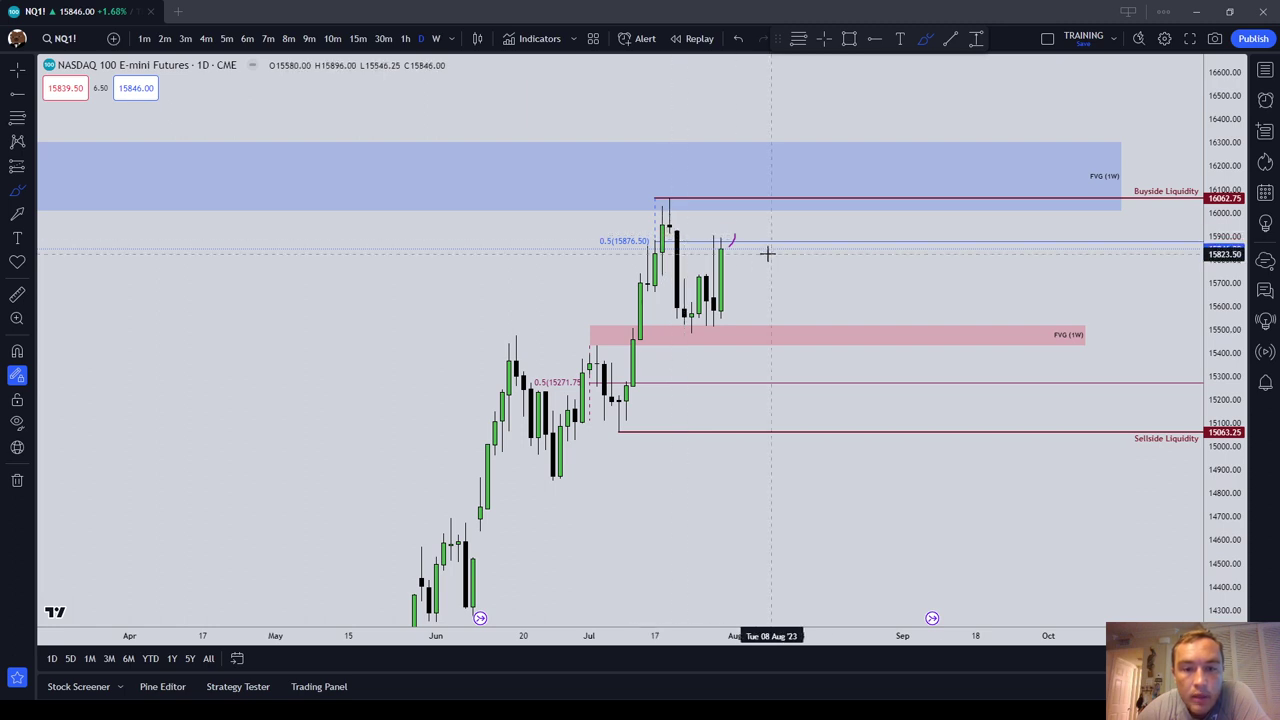
Brush a falling path from the 15876.50 level into the red weekly gap and circle the late-July lows at the gap's upper edge.
{"action": "mouse_move", "coordinate": [737, 233]}
{"action": "left_mouse_down"}
{"action": "mouse_move", "coordinate": [777, 343]}
{"action": "mouse_move", "coordinate": [766, 343]}
{"action": "mouse_move", "coordinate": [793, 322]}
{"action": "mouse_move", "coordinate": [668, 323]}
{"action": "mouse_move", "coordinate": [690, 337]}
{"action": "mouse_move", "coordinate": [720, 330]}
{"action": "mouse_move", "coordinate": [711, 319]}
{"action": "left_mouse_up"}
{"action": "key", "text": "Escape"}
{"action": "left_click", "coordinate": [712, 320]}
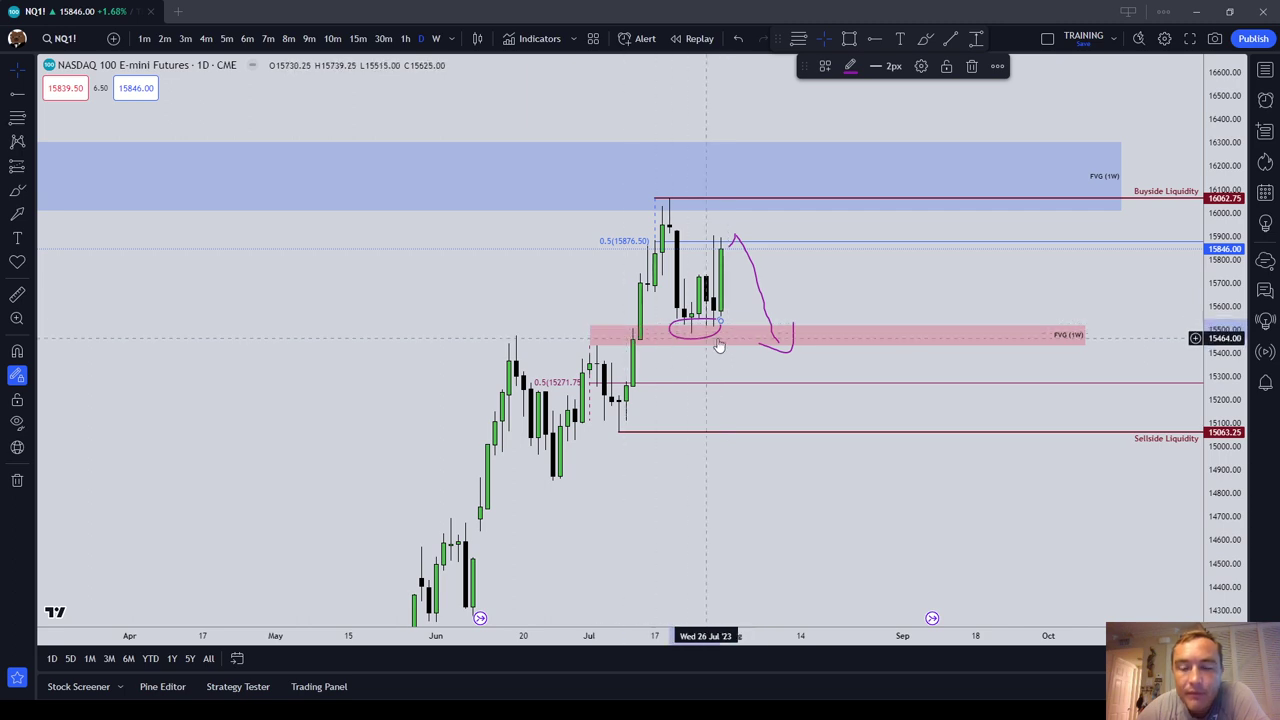
{"action": "left_click", "coordinate": [660, 369]}
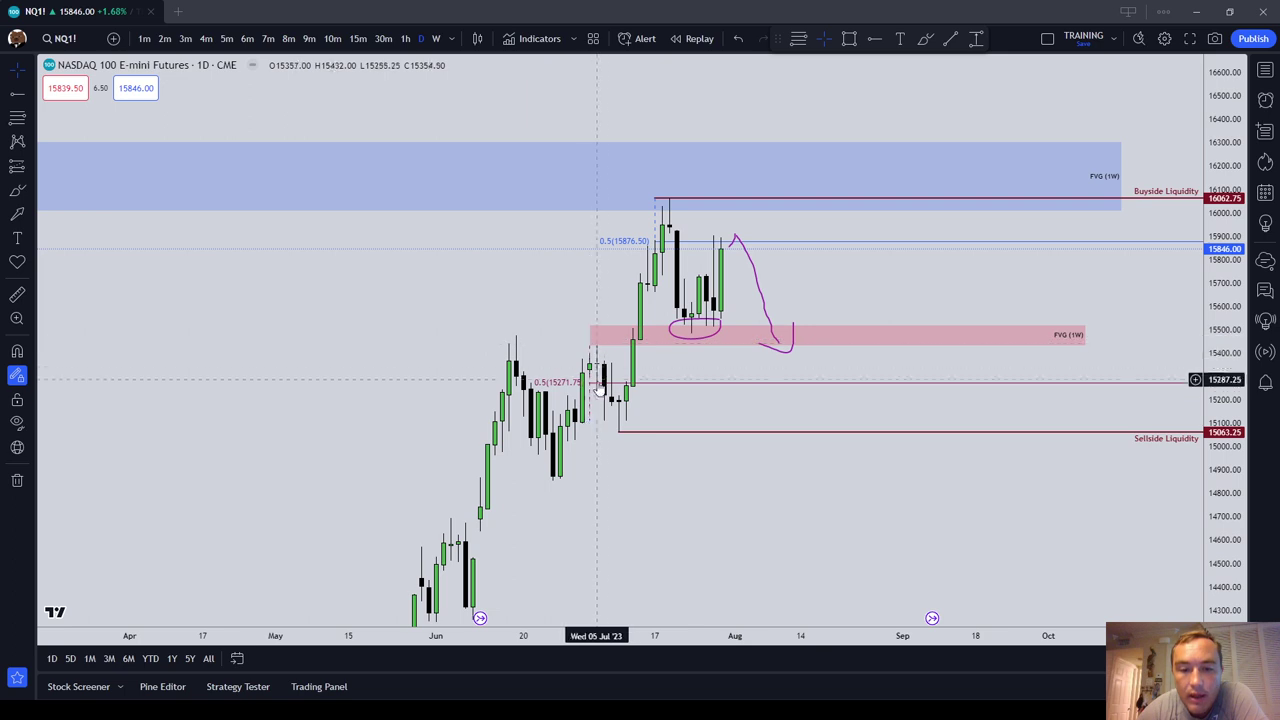
Delete the brushed strokes of the falling path and circle the Buyside Liquidity line above early August 2023 with the Brush.
{"action": "left_click", "coordinate": [758, 285]}
{"action": "left_click", "coordinate": [967, 66]}
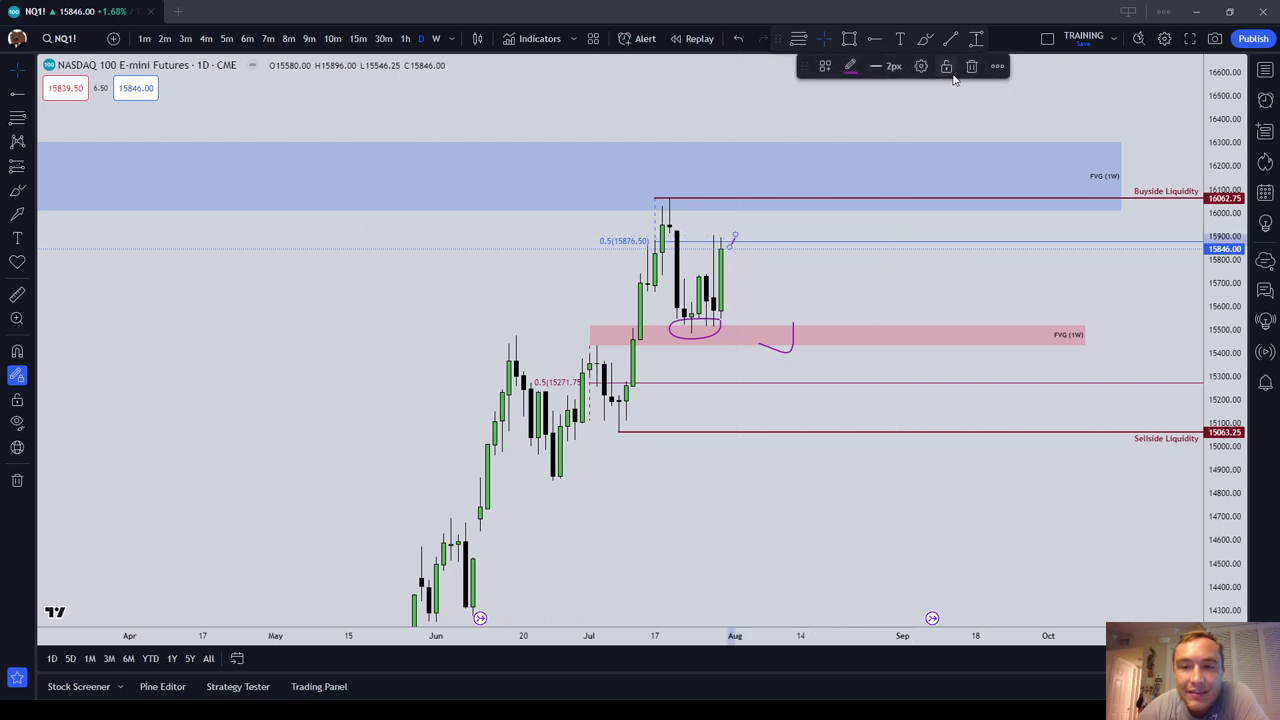
{"action": "left_click", "coordinate": [784, 357]}
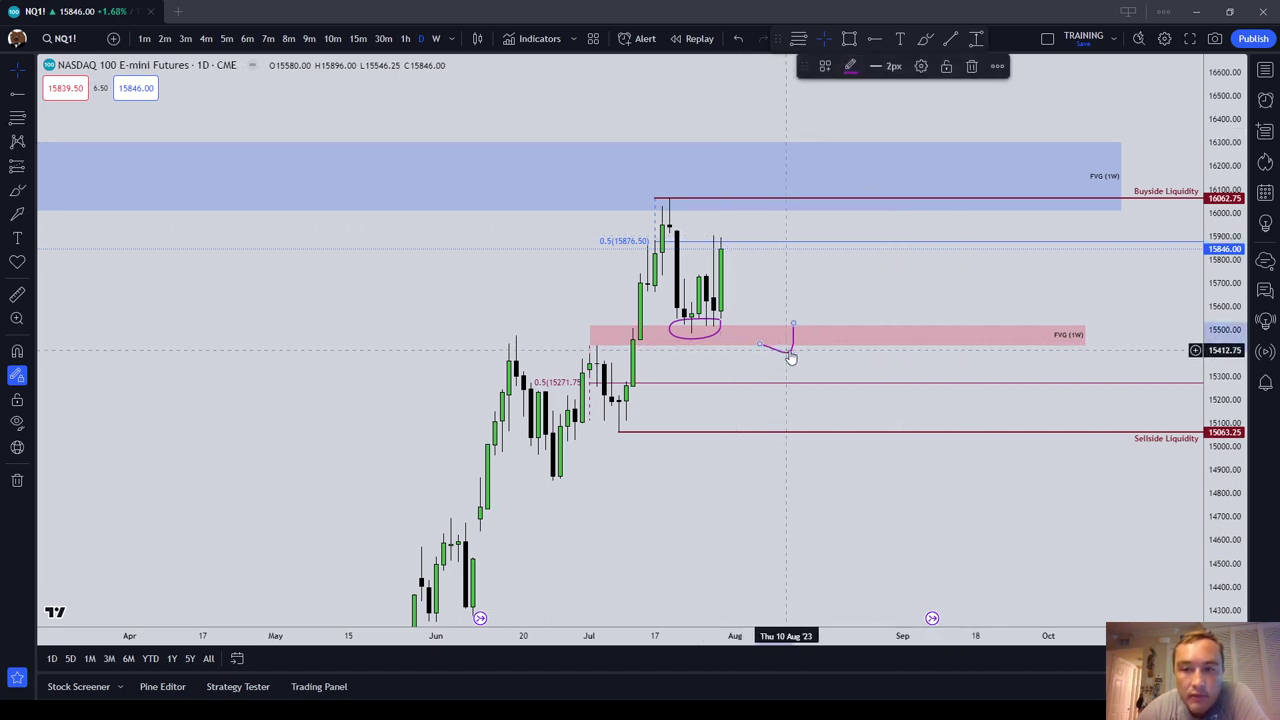
{"action": "left_click", "coordinate": [965, 67]}
{"action": "left_click", "coordinate": [15, 192]}
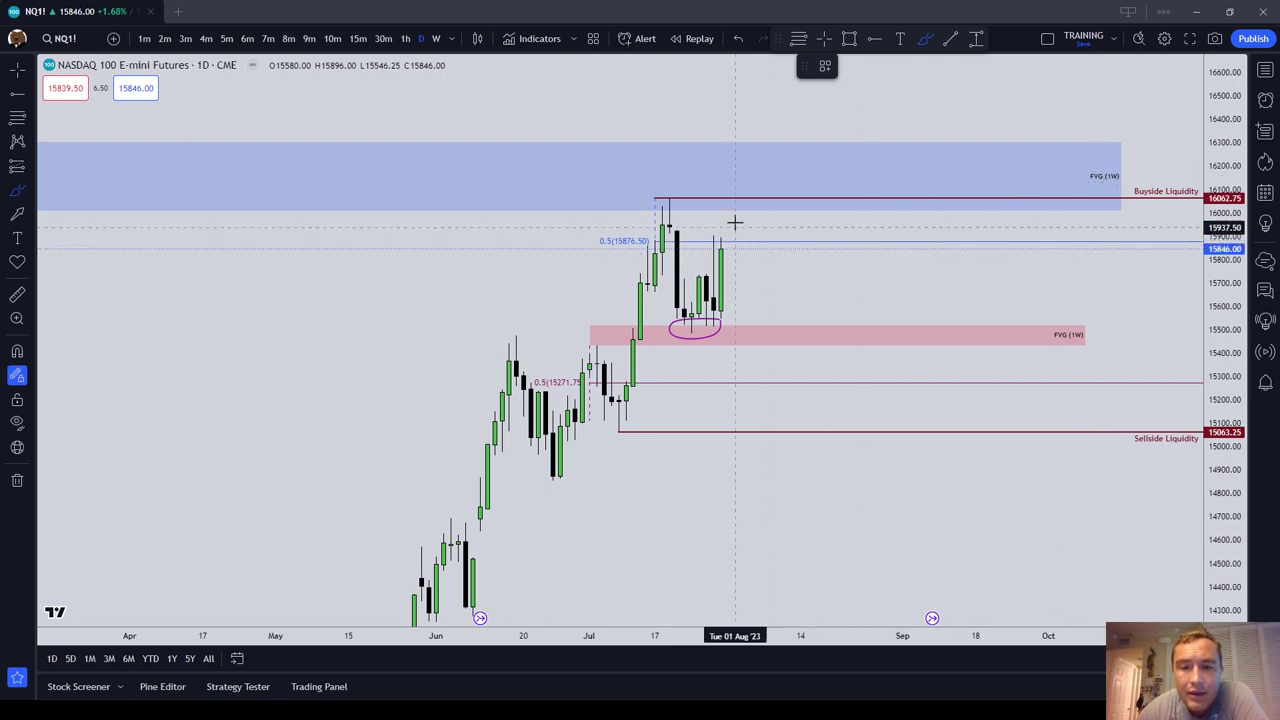
{"action": "mouse_move", "coordinate": [755, 195]}
{"action": "left_mouse_down"}
{"action": "mouse_move", "coordinate": [729, 190]}
{"action": "mouse_move", "coordinate": [760, 188]}
{"action": "left_mouse_up"}
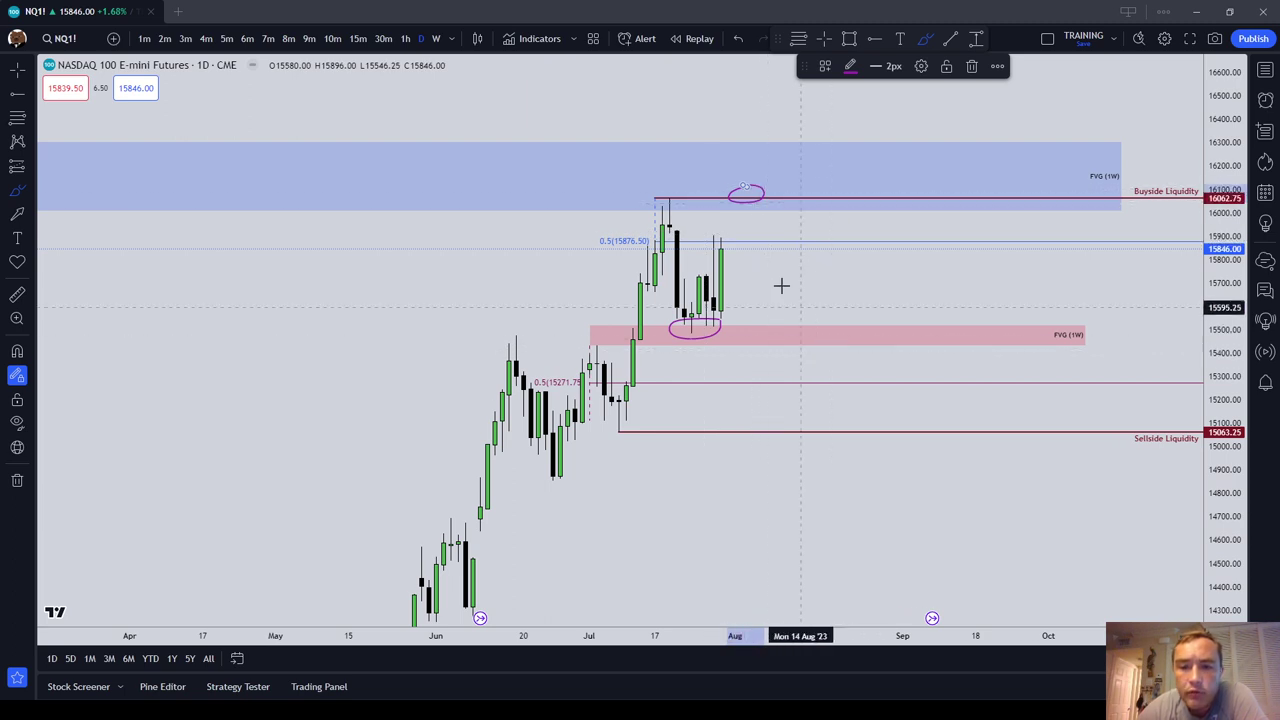
Open the DXY chart from the watchlist and switch it to the weekly timeframe.
{"action": "left_click", "coordinate": [1266, 72]}
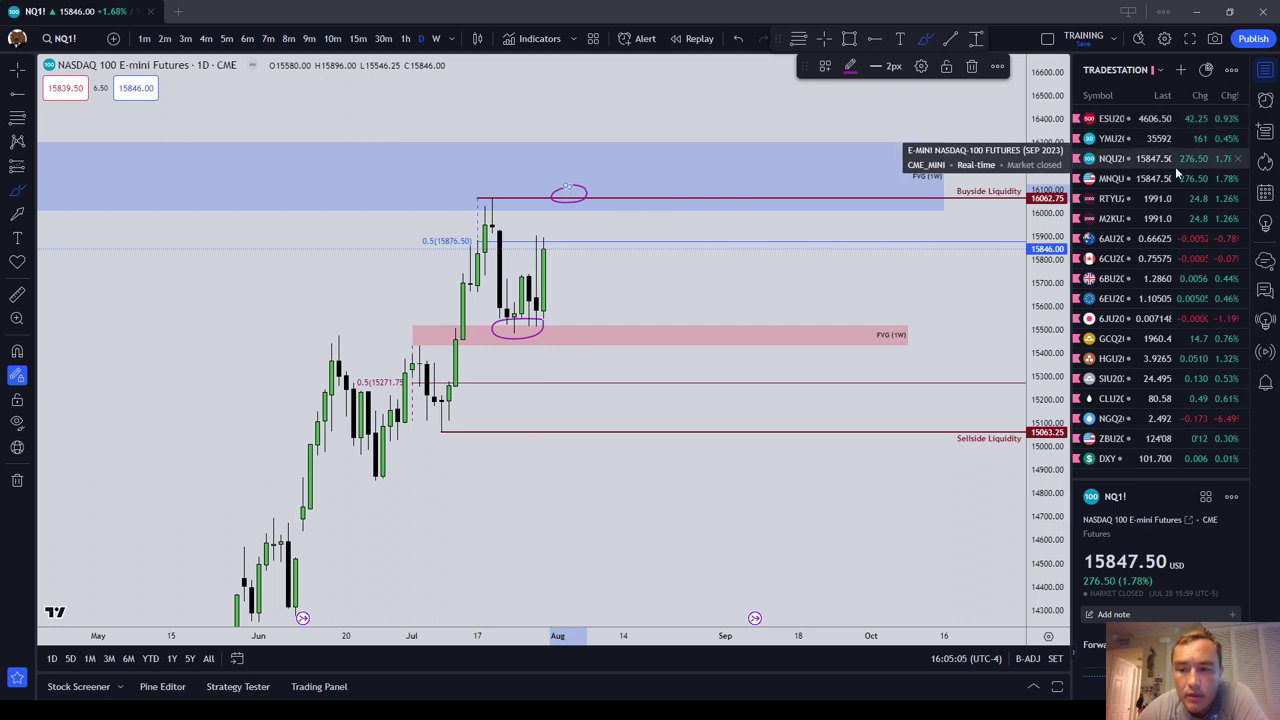
{"action": "left_click", "coordinate": [1184, 462]}
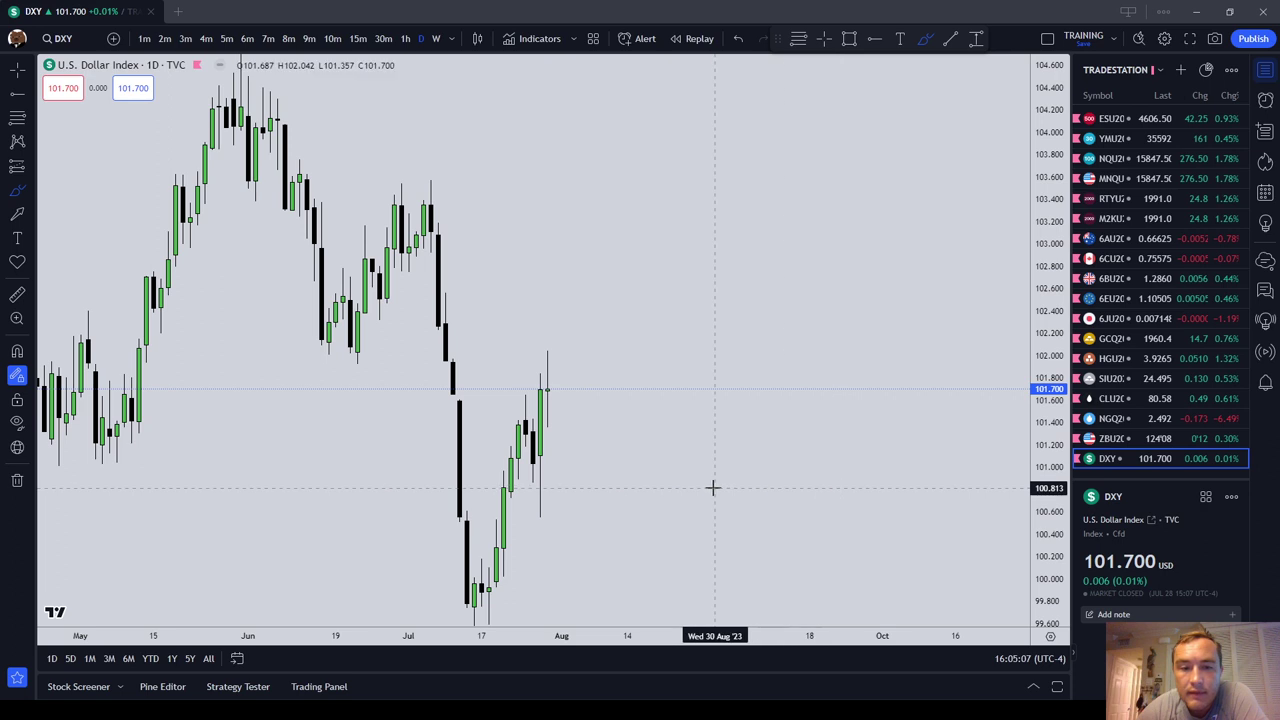
{"action": "left_click", "coordinate": [436, 38]}
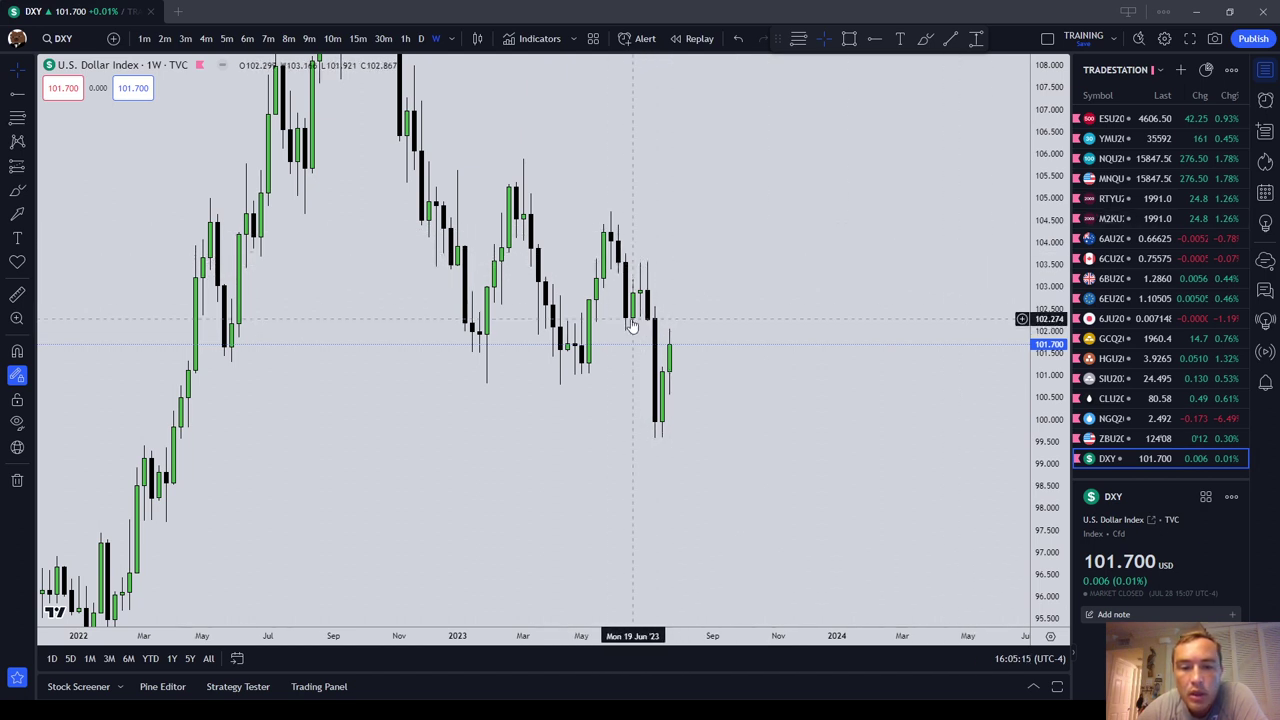
Brush a horizontal line at about 102.27 from late May to early September 2023 on the weekly DXY chart and close the watchlist.
{"action": "left_click", "coordinate": [16, 192]}
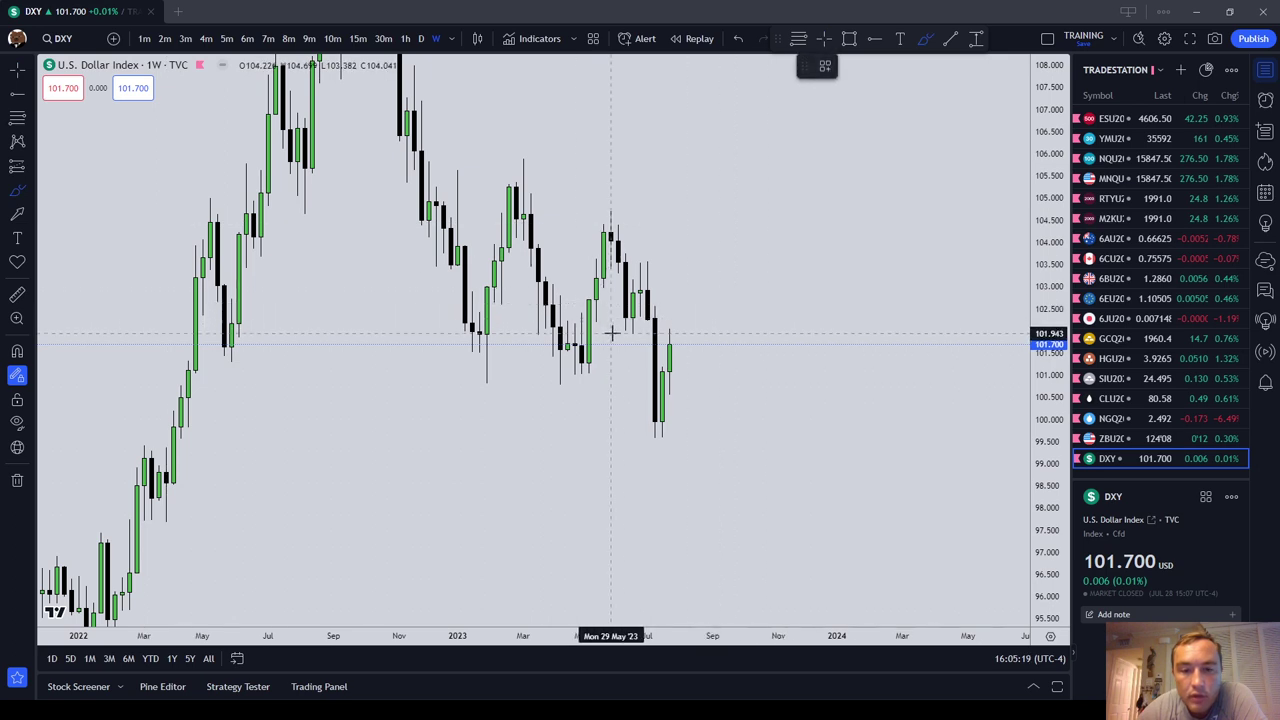
{"action": "left_click_drag", "start_coordinate": [610, 318], "coordinate": [720, 318]}
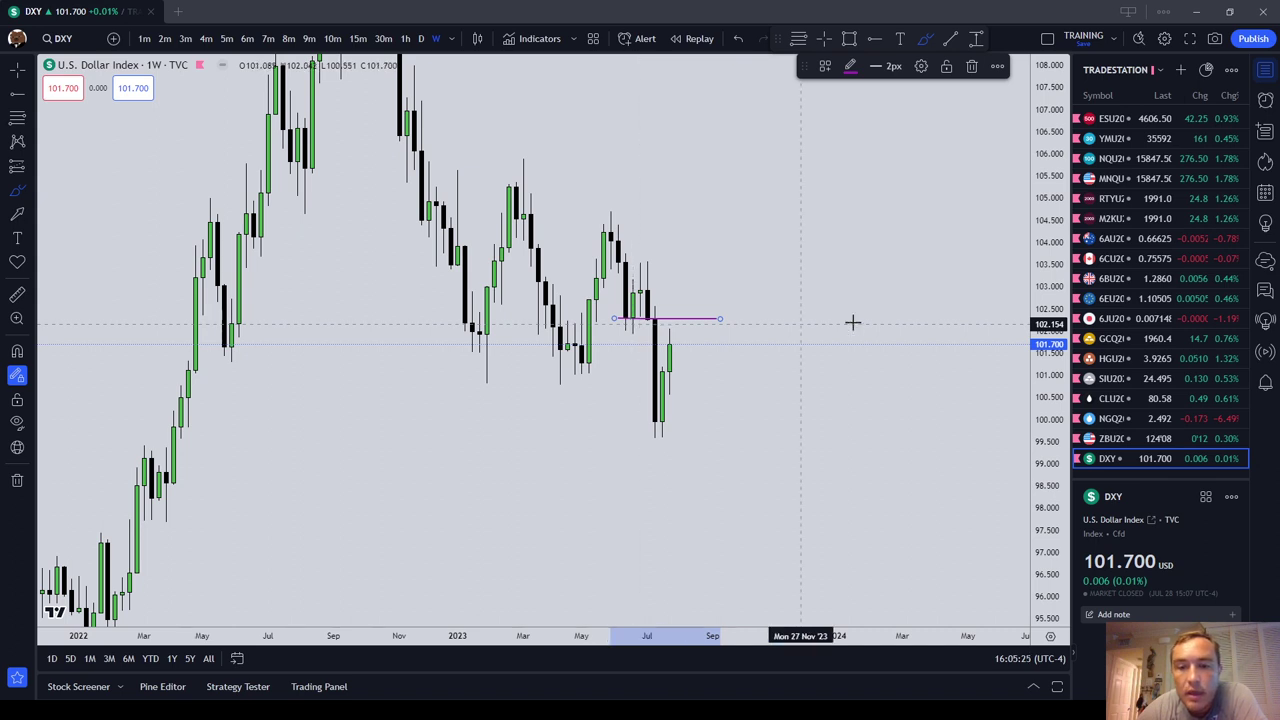
{"action": "left_click", "coordinate": [1265, 70]}
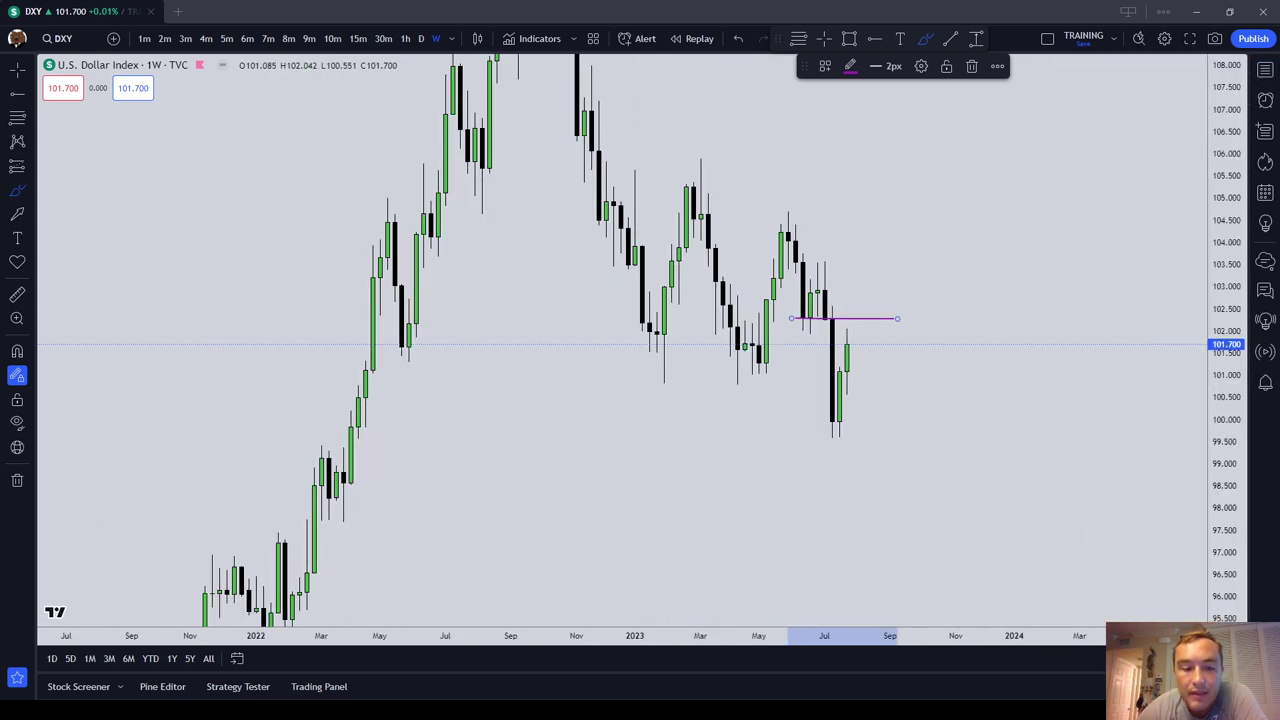
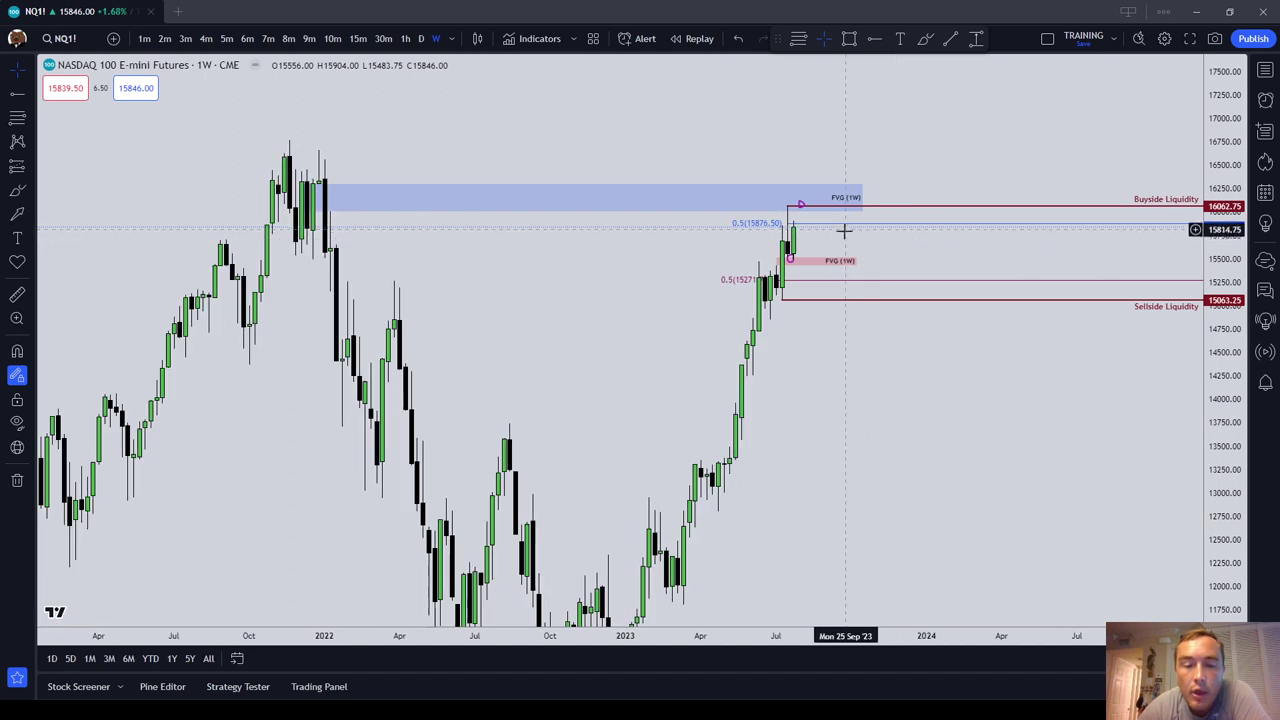
Return the Nasdaq chart to the daily timeframe and enlarge its price scale around the marked gaps and liquidity levels.
{"action": "left_click", "coordinate": [420, 38]}
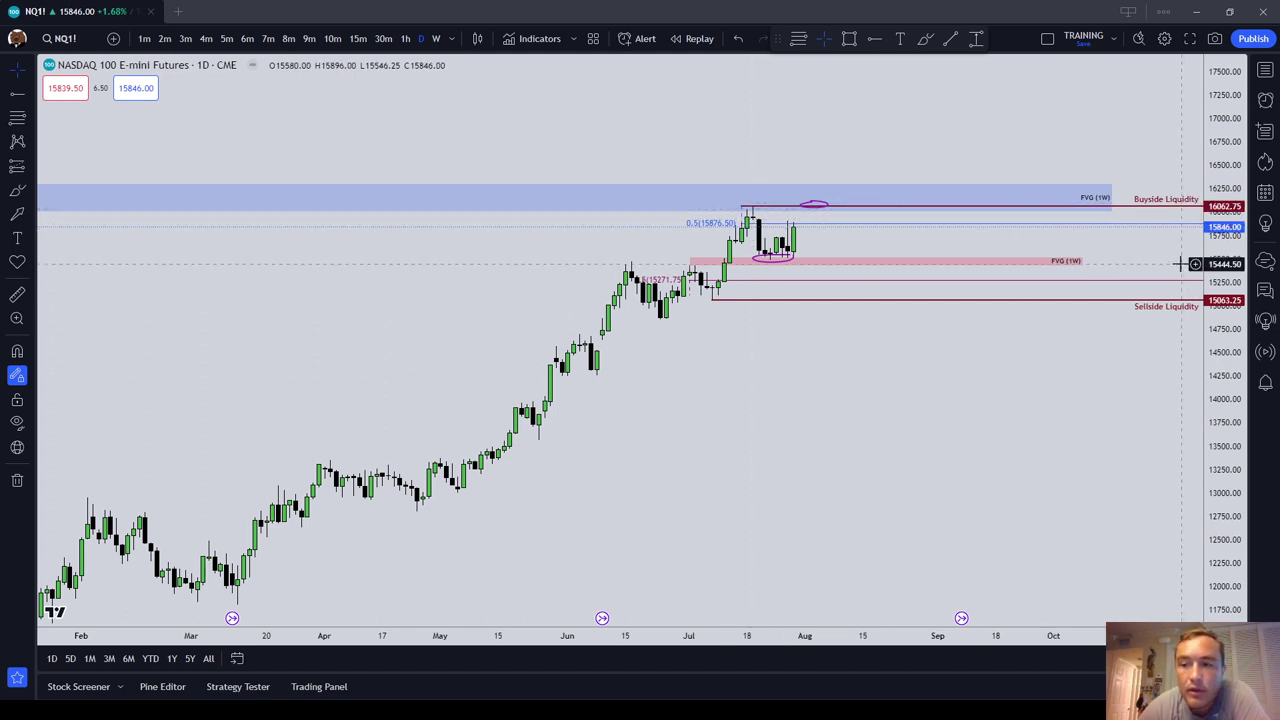
{"action": "left_click_drag", "start_coordinate": [1088, 376], "coordinate": [1104, 425]}
{"action": "left_click_drag", "start_coordinate": [1214, 433], "coordinate": [1219, 30]}
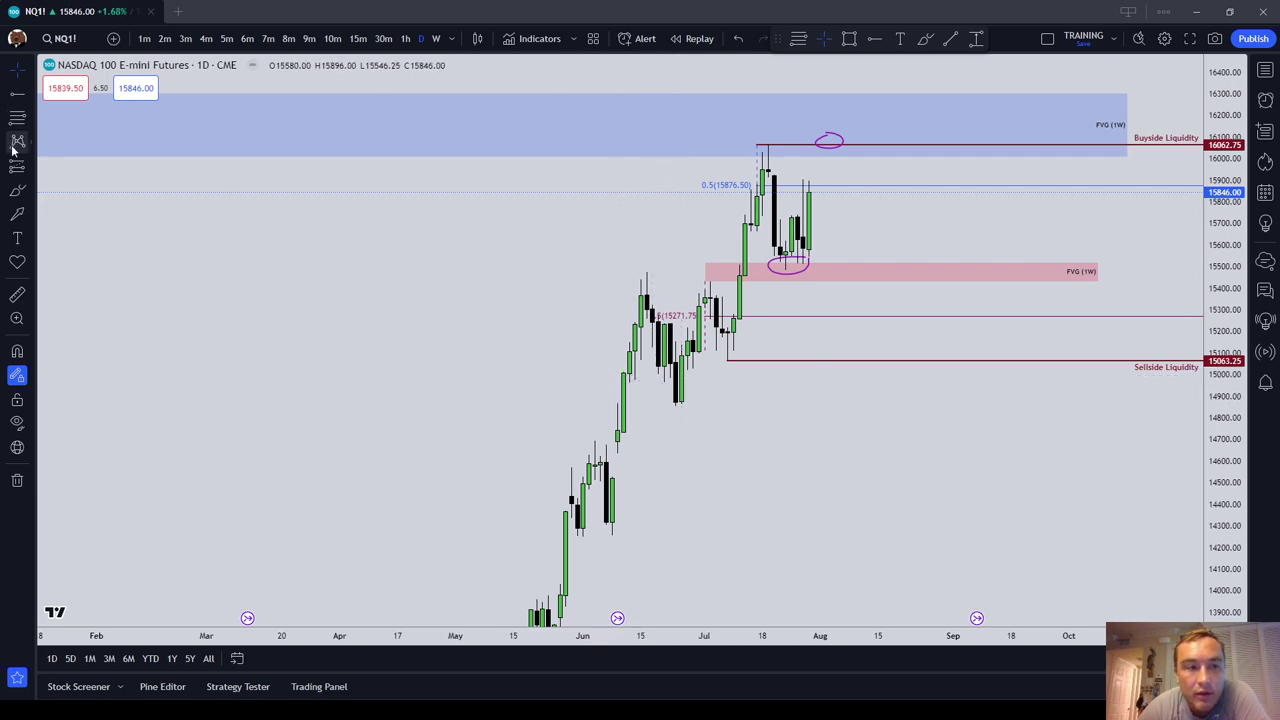
Circle the June 2023 daily lows near 15000 with the Brush and delete the circle.
{"action": "left_click", "coordinate": [925, 38]}
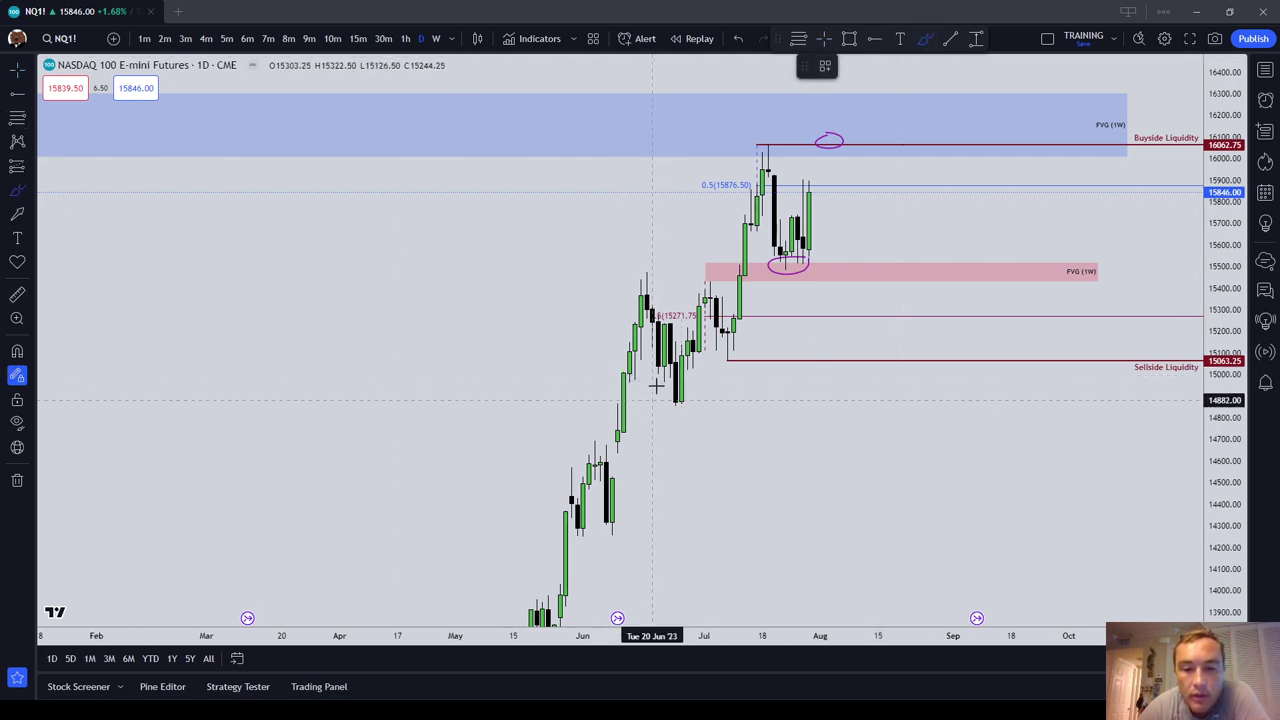
{"action": "mouse_move", "coordinate": [672, 373]}
{"action": "left_mouse_down"}
{"action": "mouse_move", "coordinate": [617, 373]}
{"action": "mouse_move", "coordinate": [645, 388]}
{"action": "mouse_move", "coordinate": [680, 372]}
{"action": "left_mouse_up"}
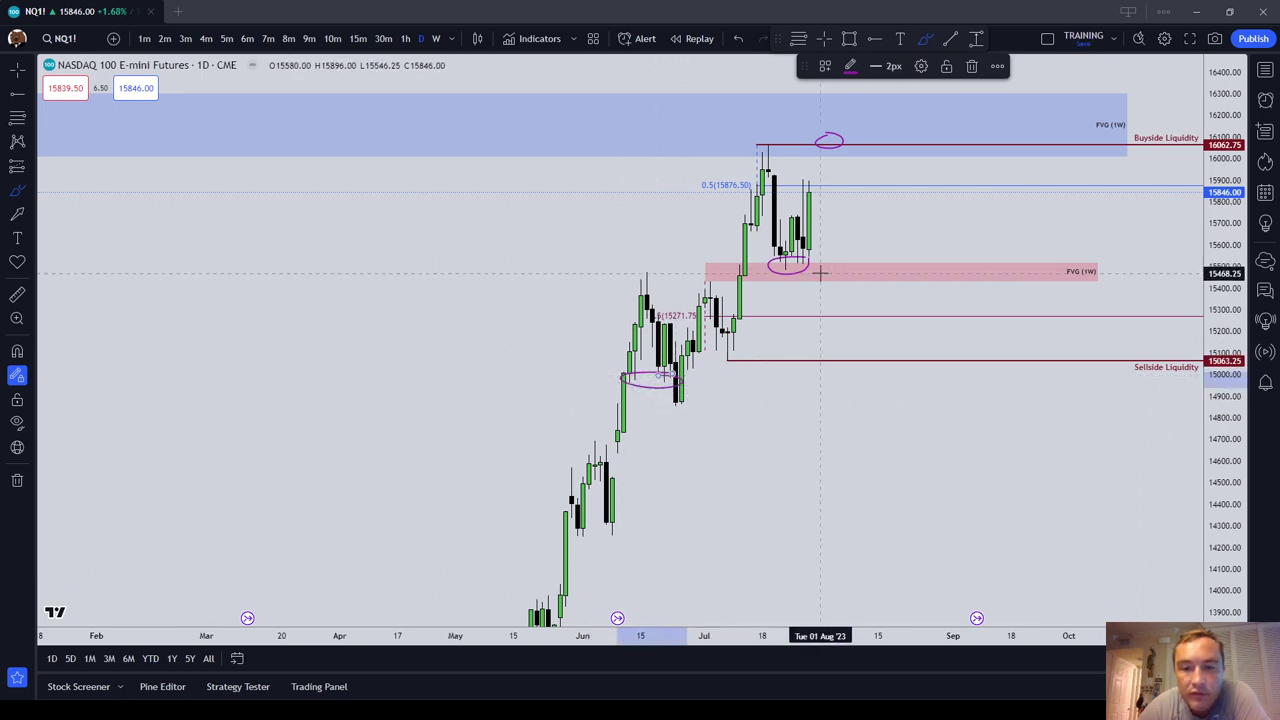
{"action": "left_click", "coordinate": [970, 67]}
{"action": "key", "text": "Escape"}
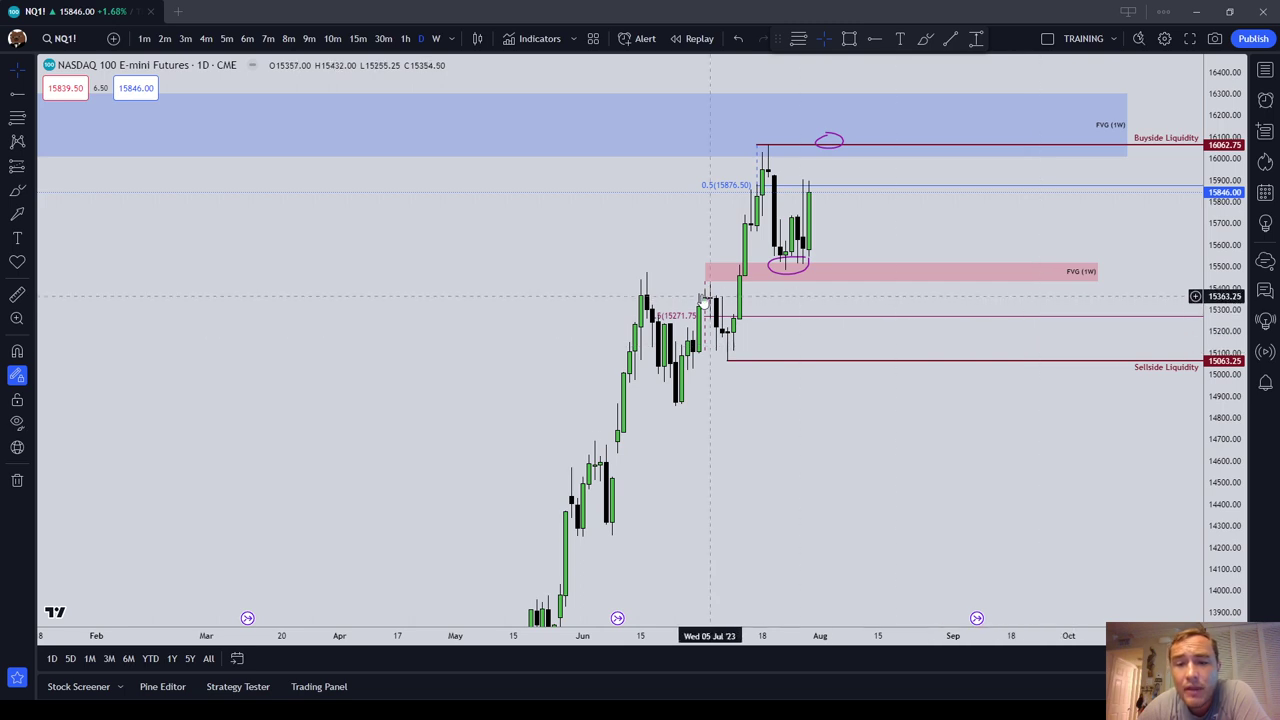
{"action": "left_click", "coordinate": [720, 262]}
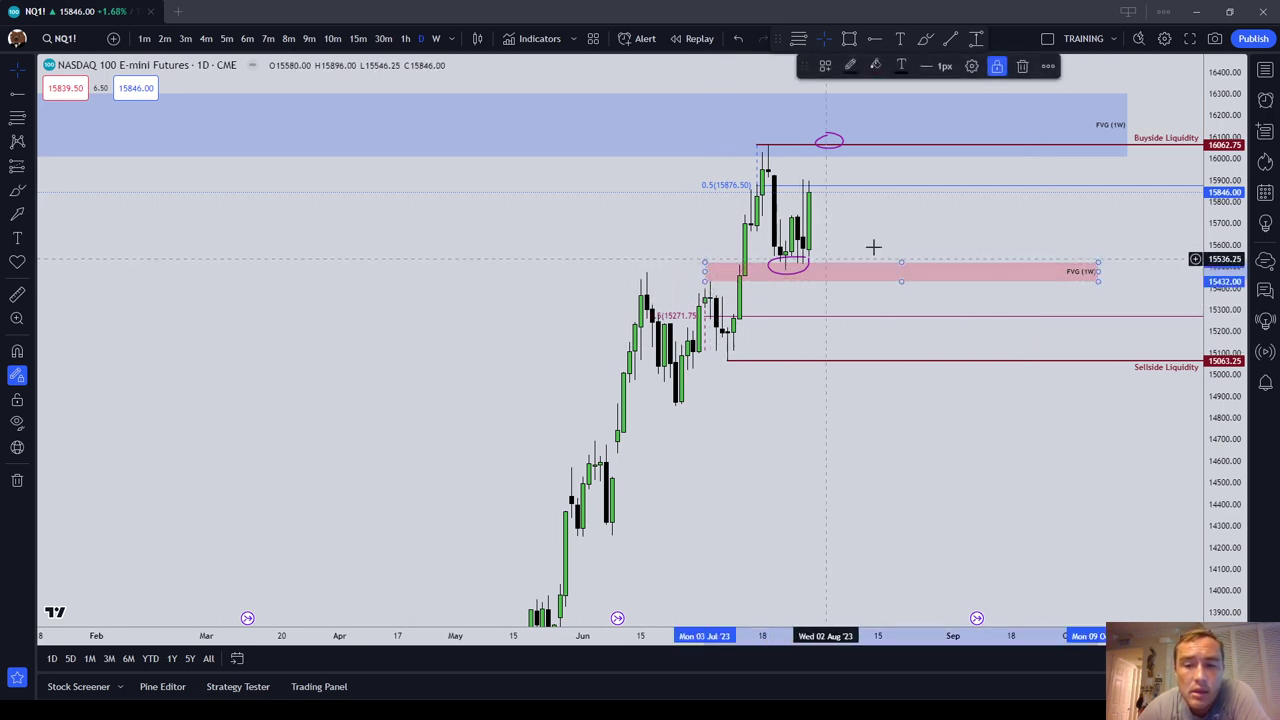
{"action": "left_click", "coordinate": [514, 250]}
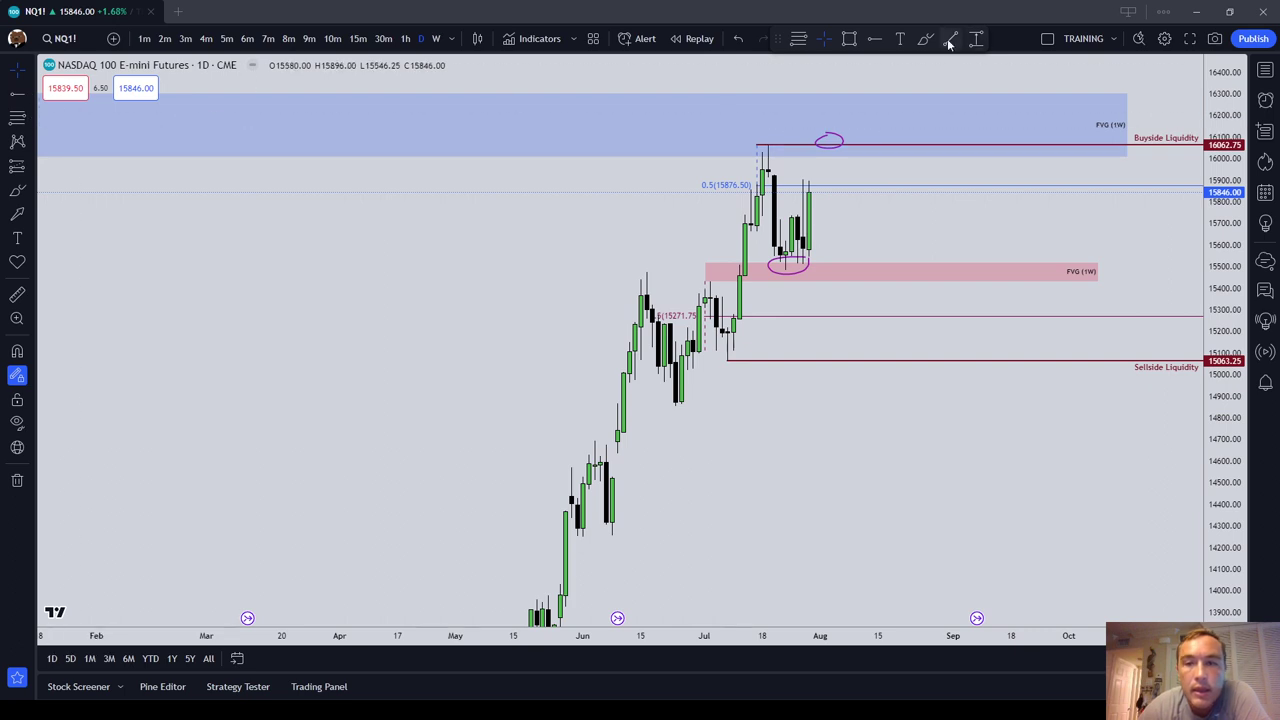
Place a horizontal ray snapped to the 24 July 2023 low at 15483.75 and label it Sellside Liquidity.
{"action": "left_click", "coordinate": [874, 38]}
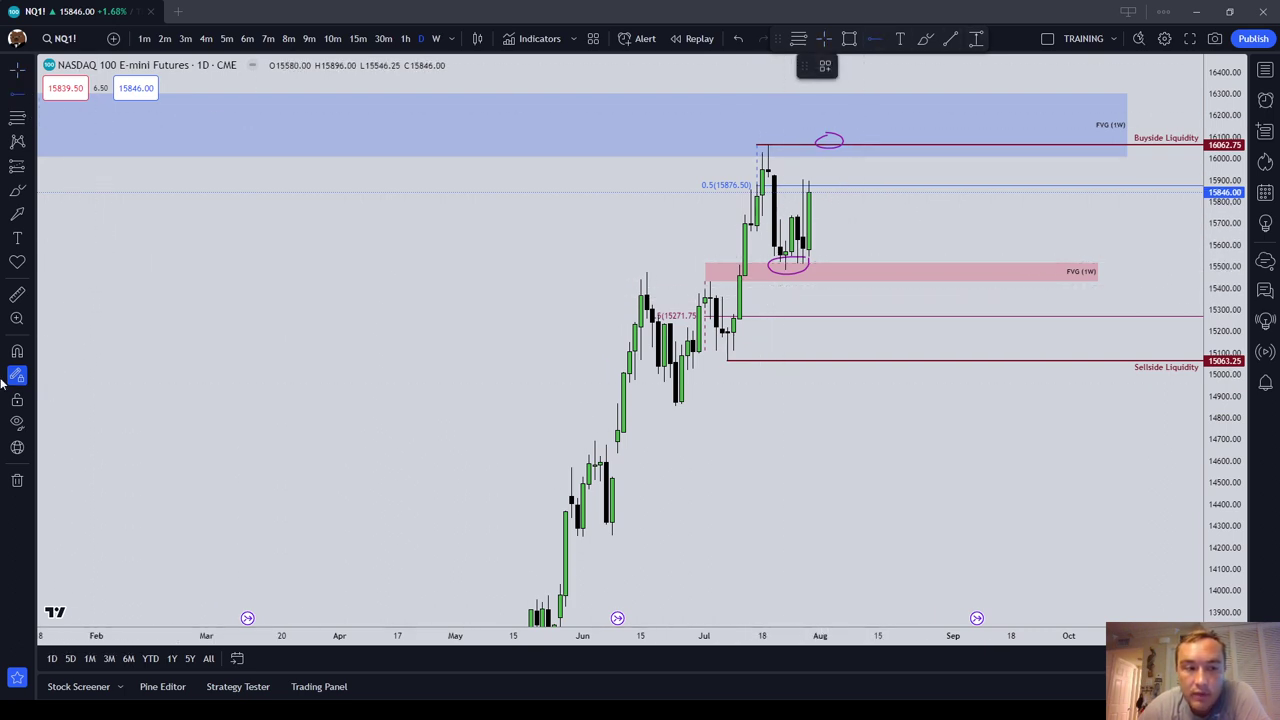
{"action": "left_click", "coordinate": [17, 351]}
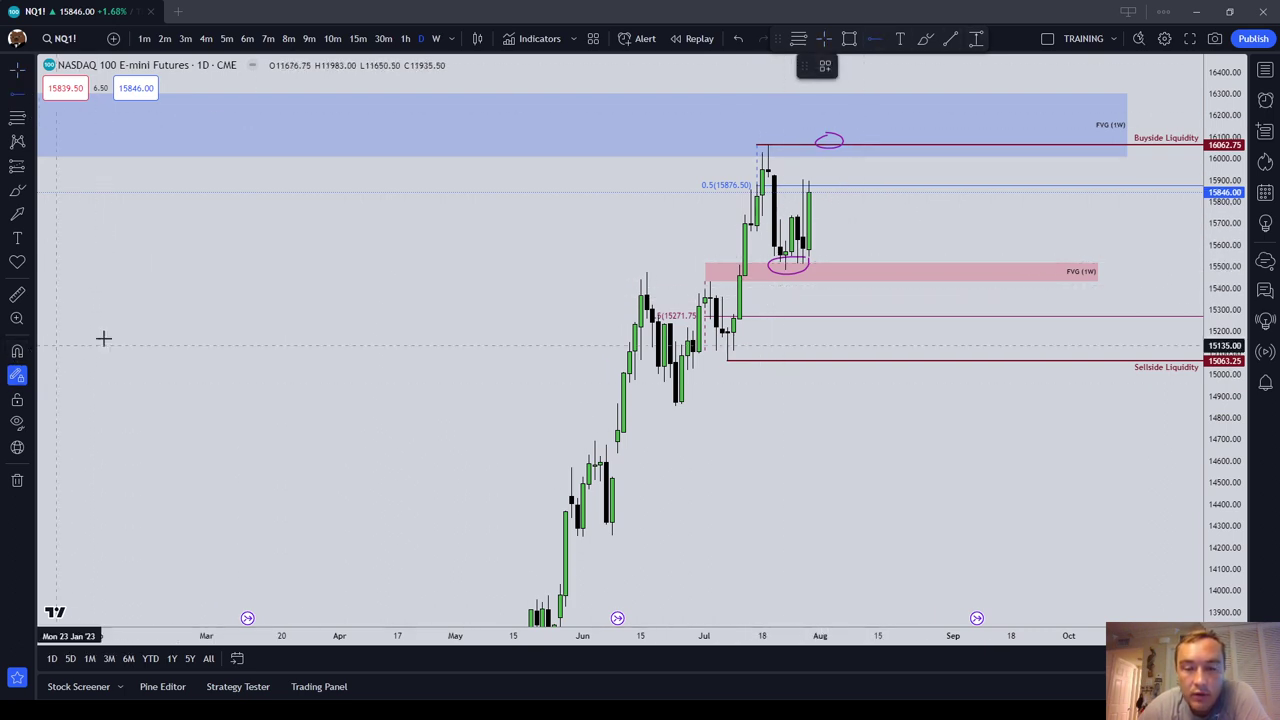
{"action": "left_click", "coordinate": [787, 284]}
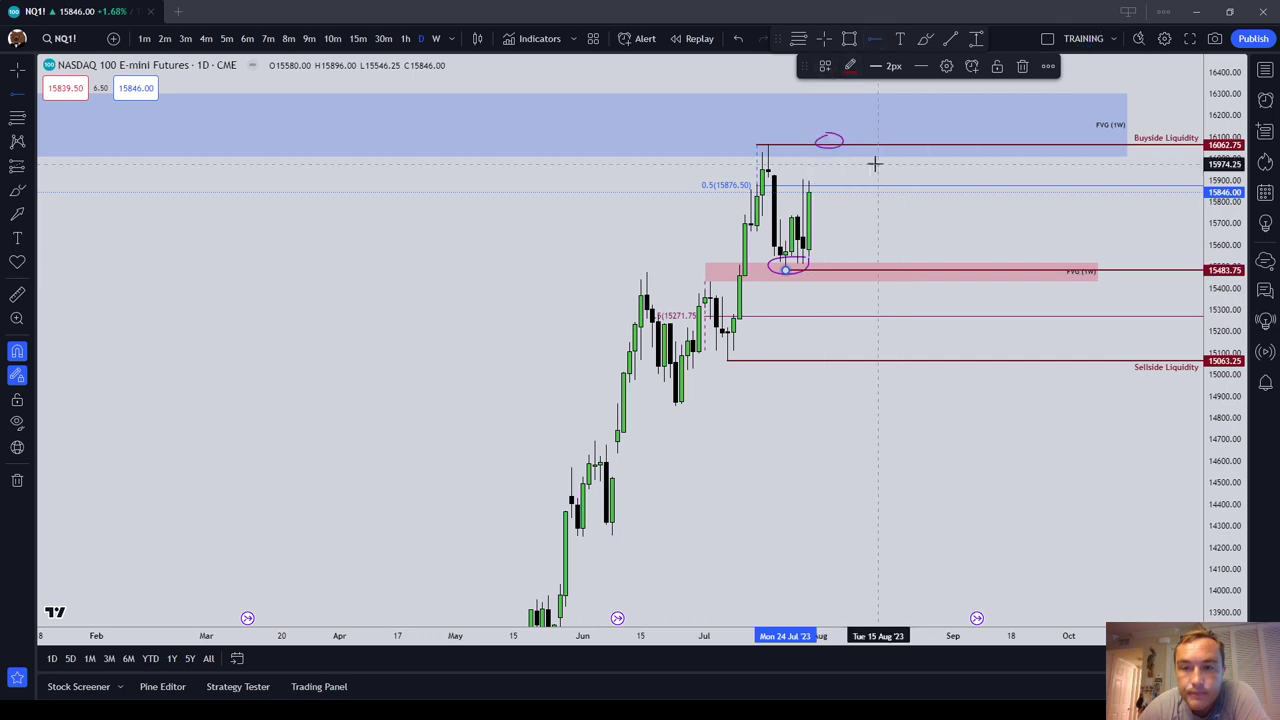
{"action": "left_click", "coordinate": [309, 197]}
Delete the Sellside Liquidity ray at 15063.25 and the brushed circle around the late July 2023 lows.
{"action": "left_click", "coordinate": [863, 360]}
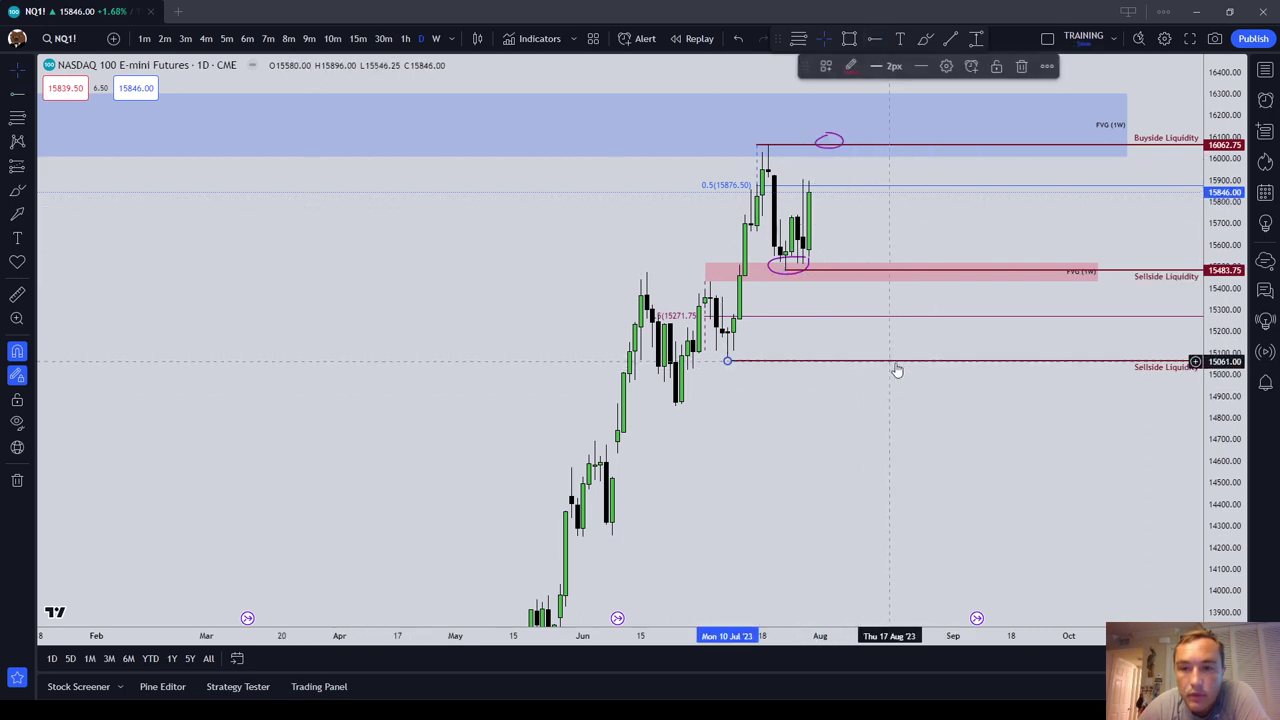
{"action": "left_click", "coordinate": [1022, 66]}
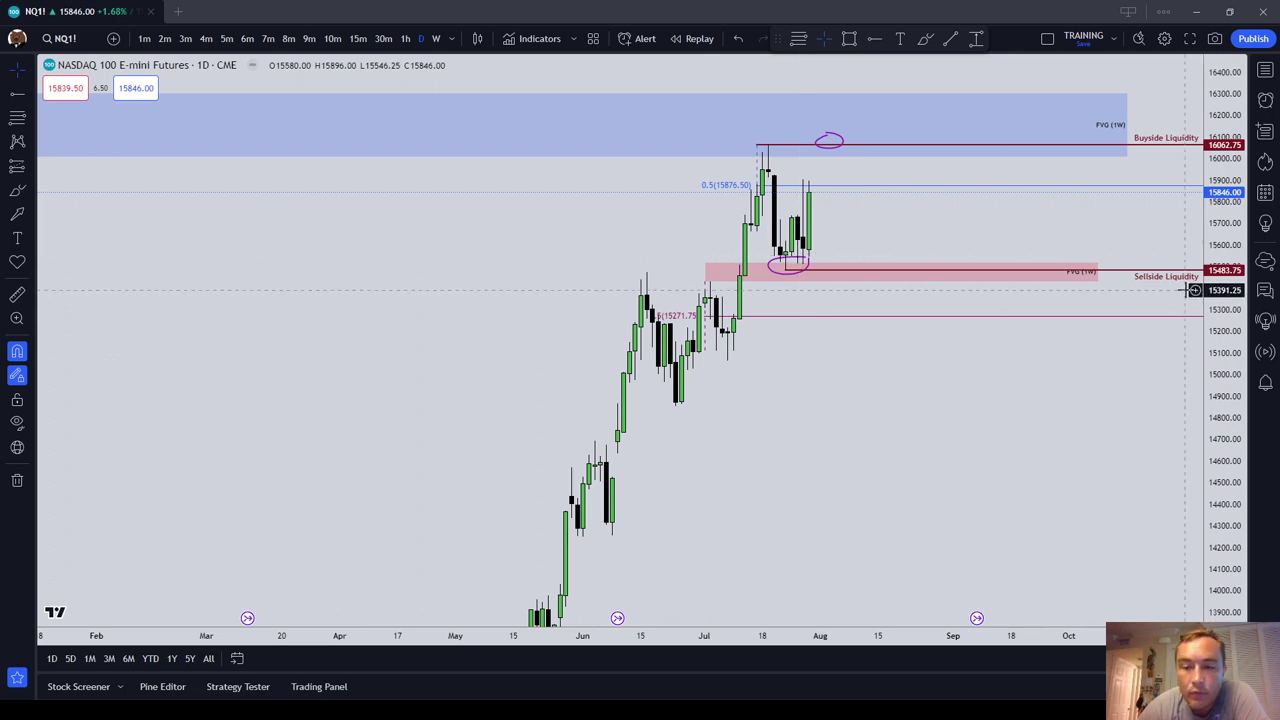
{"action": "left_click", "coordinate": [793, 262]}
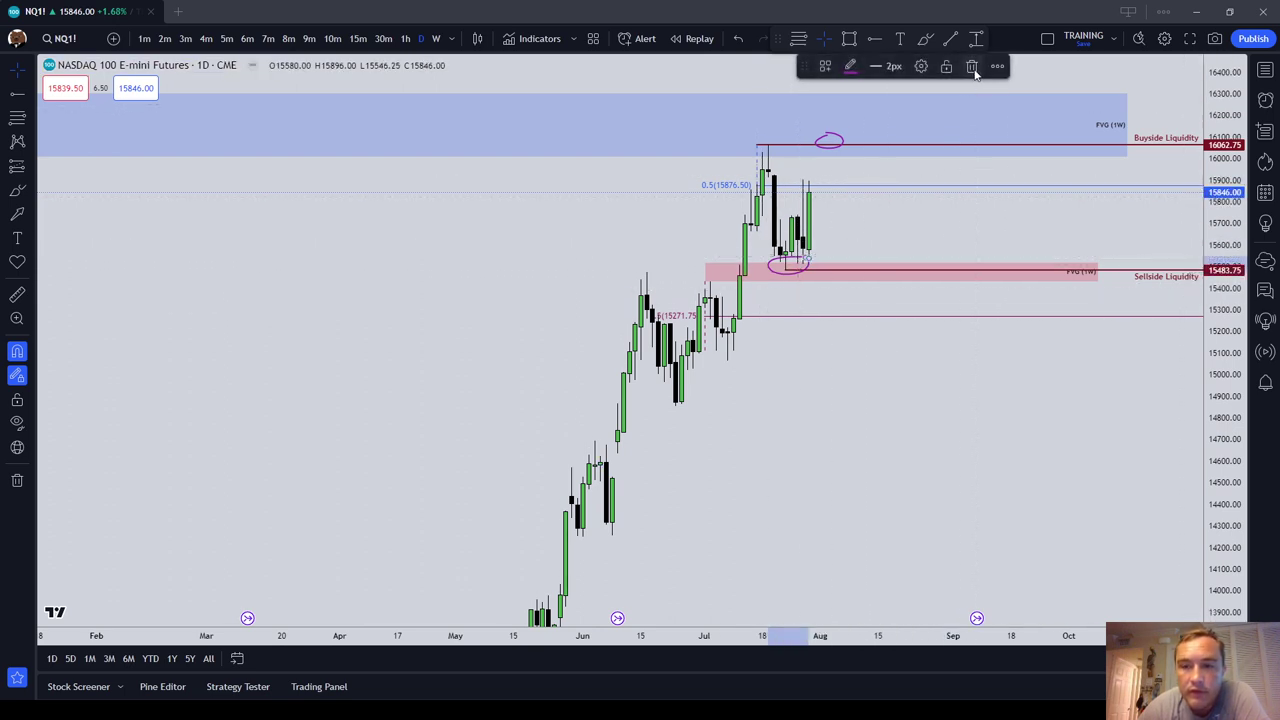
{"action": "left_click", "coordinate": [968, 66]}
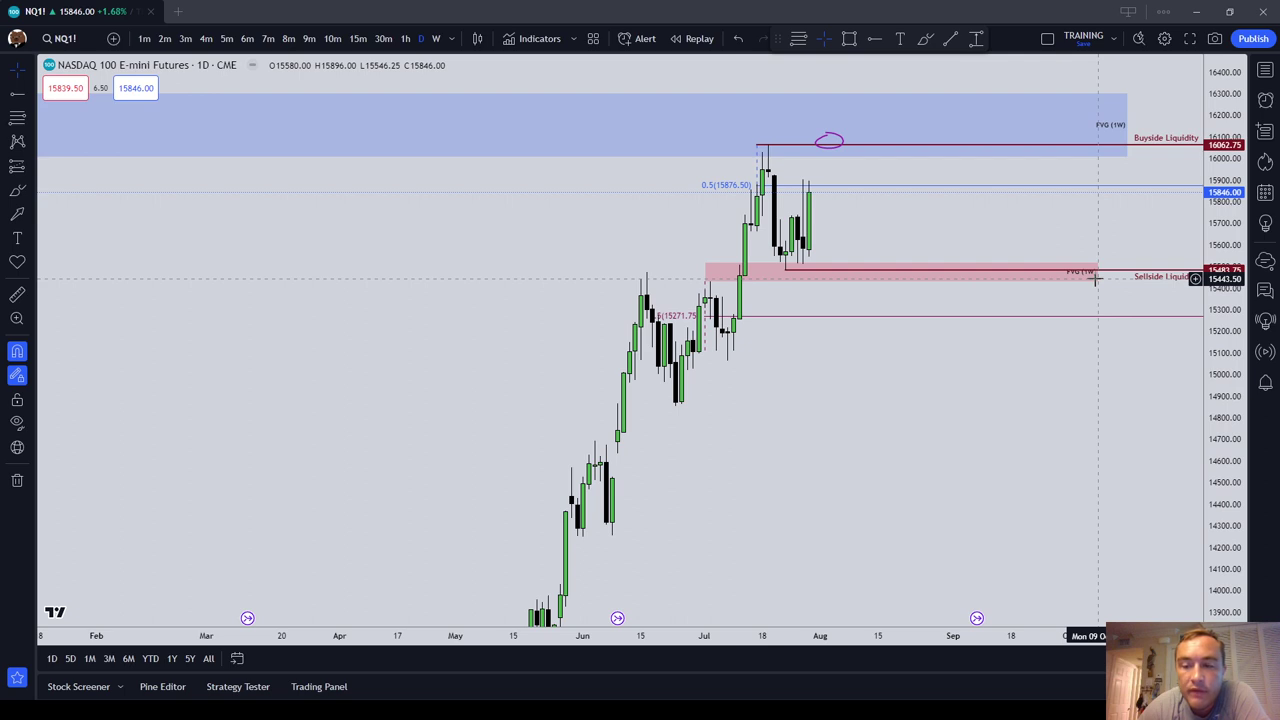
{"action": "scroll", "coordinate": [930, 411], "scroll_direction": "up", "scroll_amount": 1}
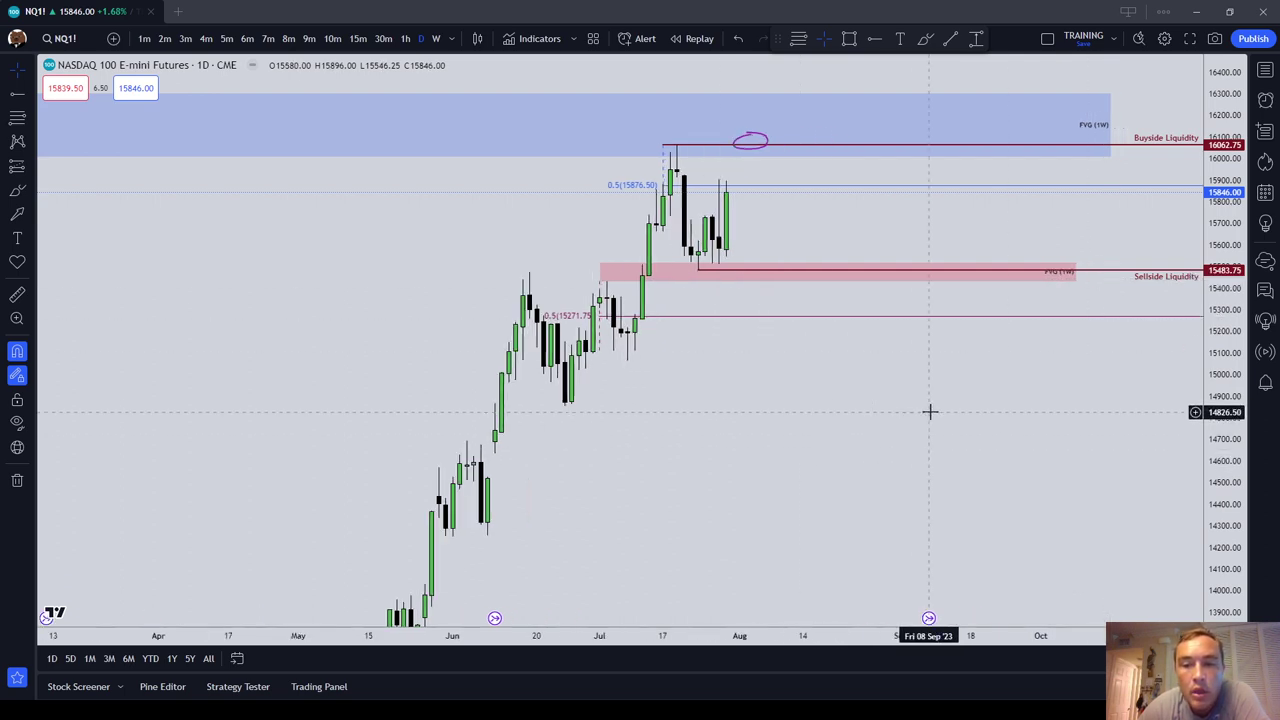
{"action": "left_click_drag", "start_coordinate": [930, 411], "coordinate": [934, 454]}
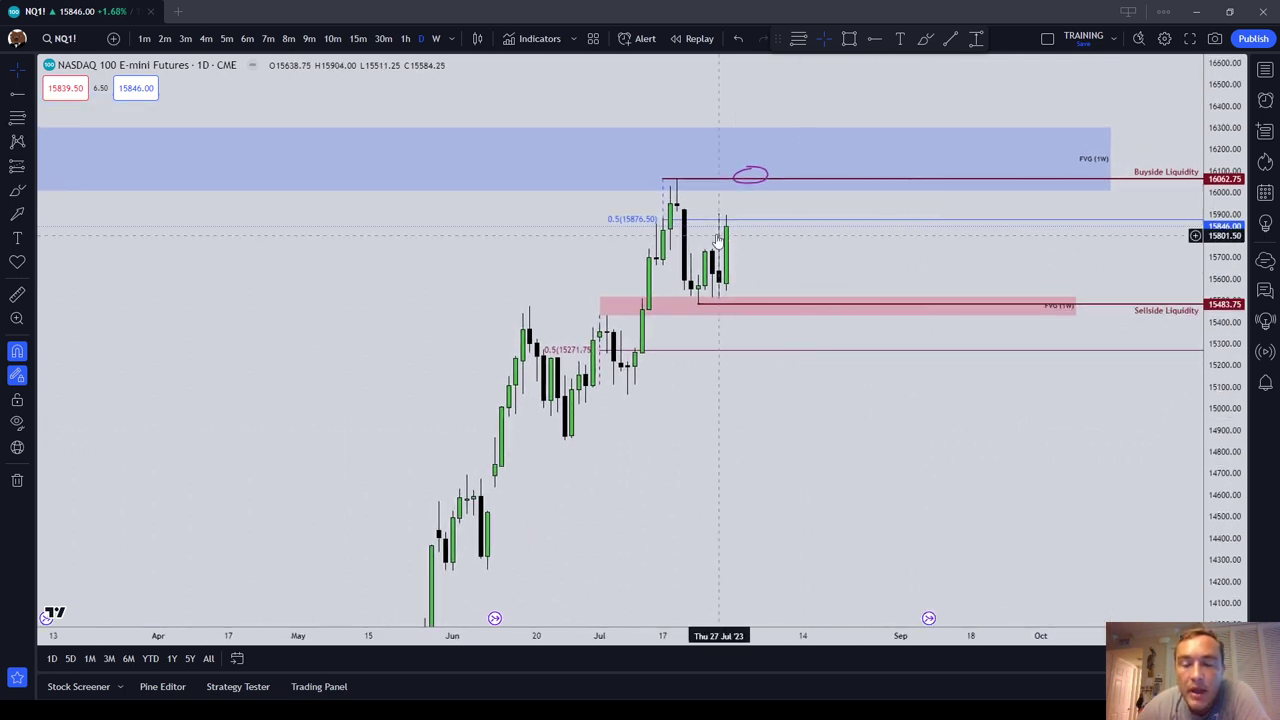